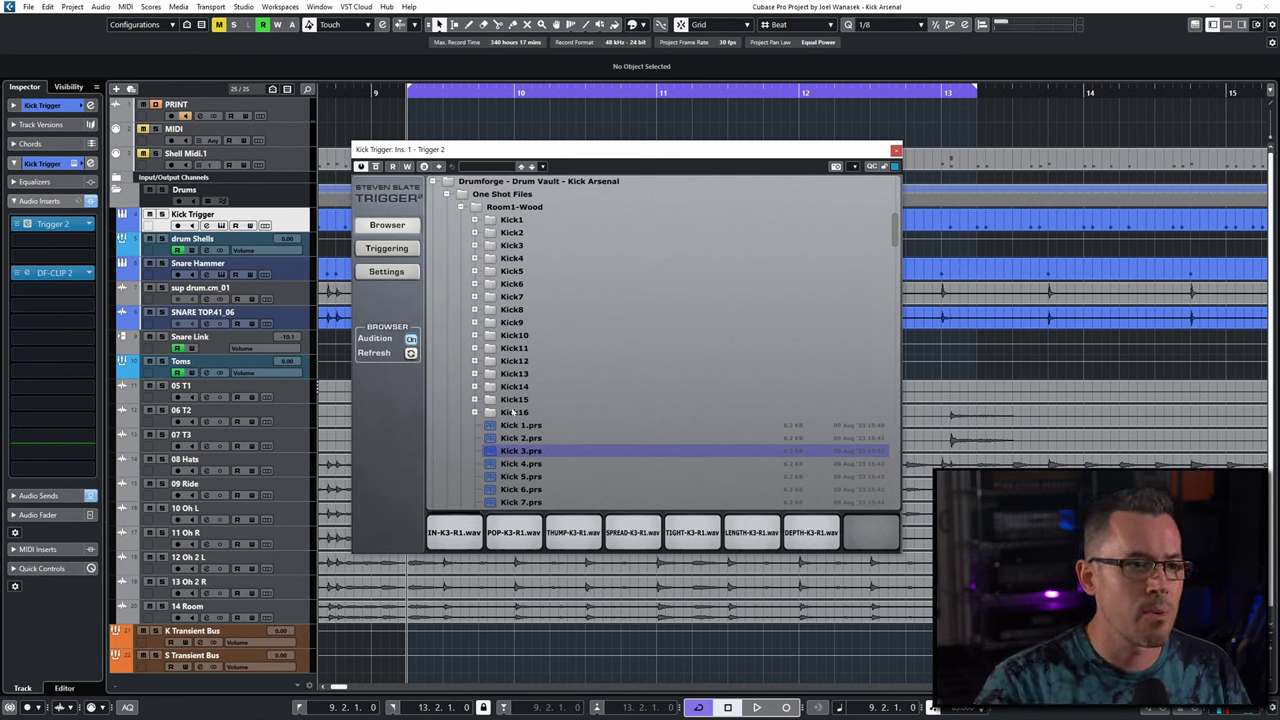
pyautogui.scroll(-7, 507, 412)
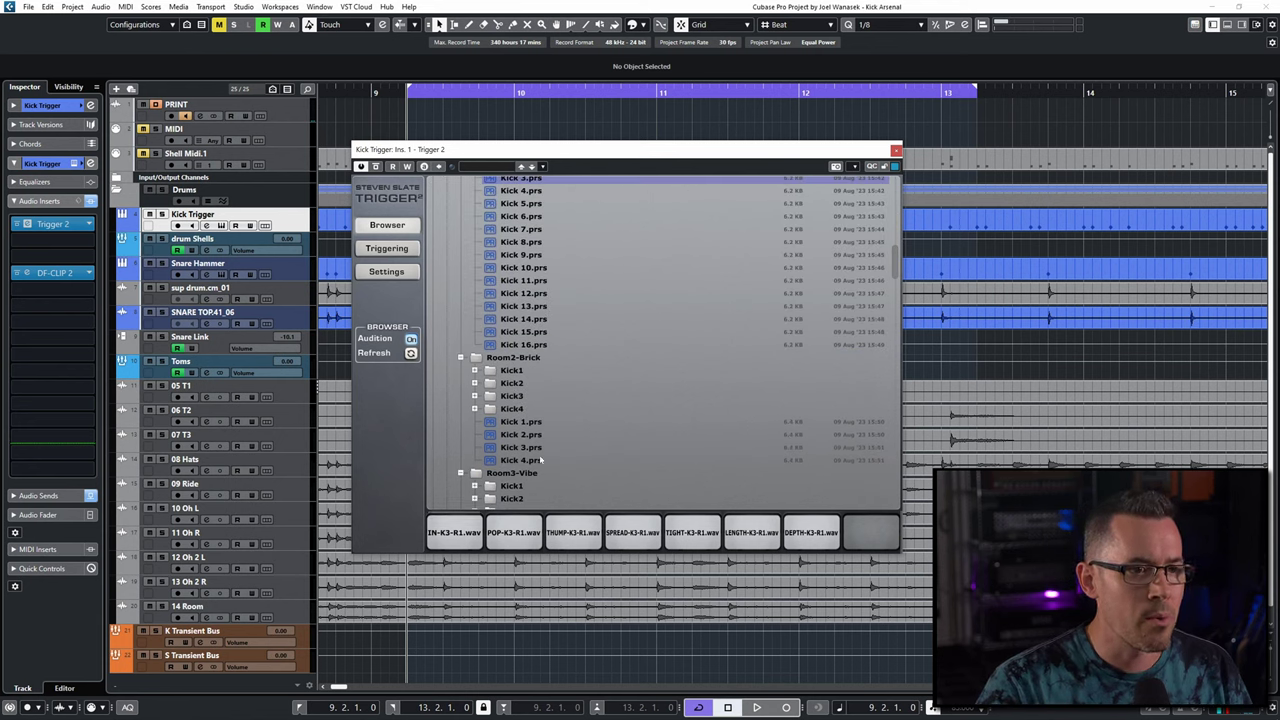
pyautogui.scroll(-4, 543, 454)
pyautogui.scroll(5, 548, 343)
pyautogui.scroll(6, 555, 334)
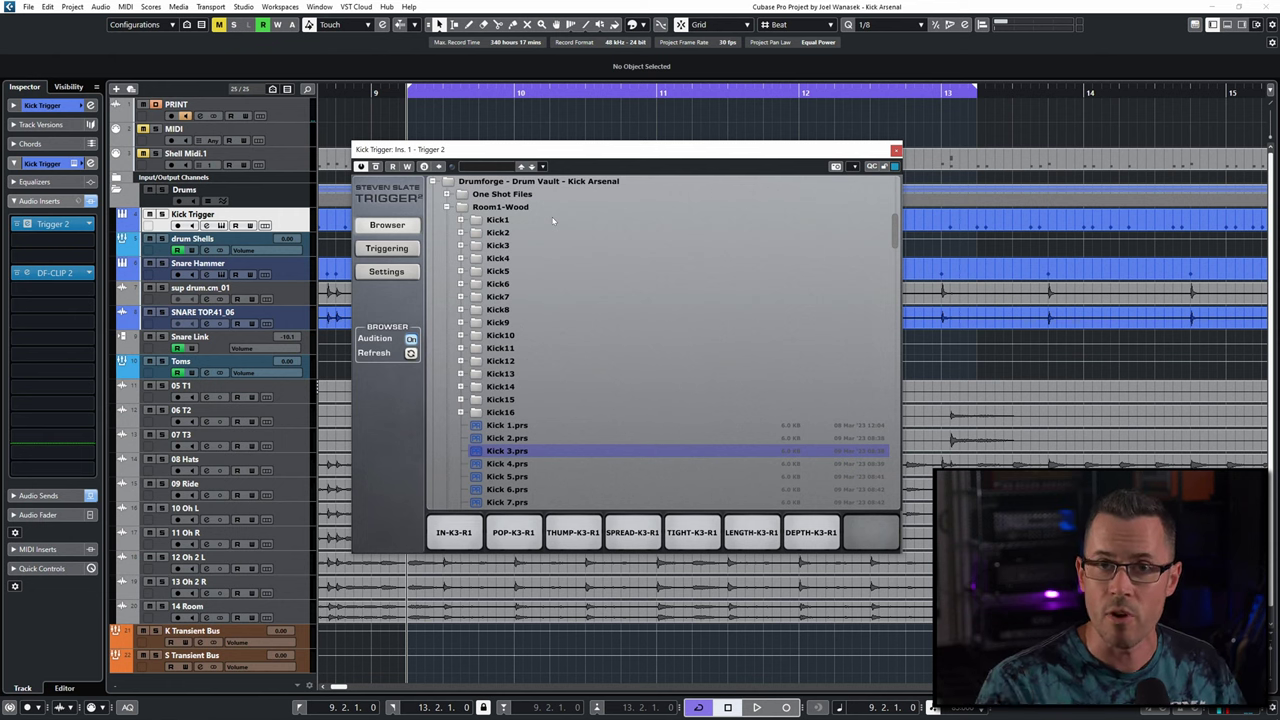
pyautogui.click(445, 196)
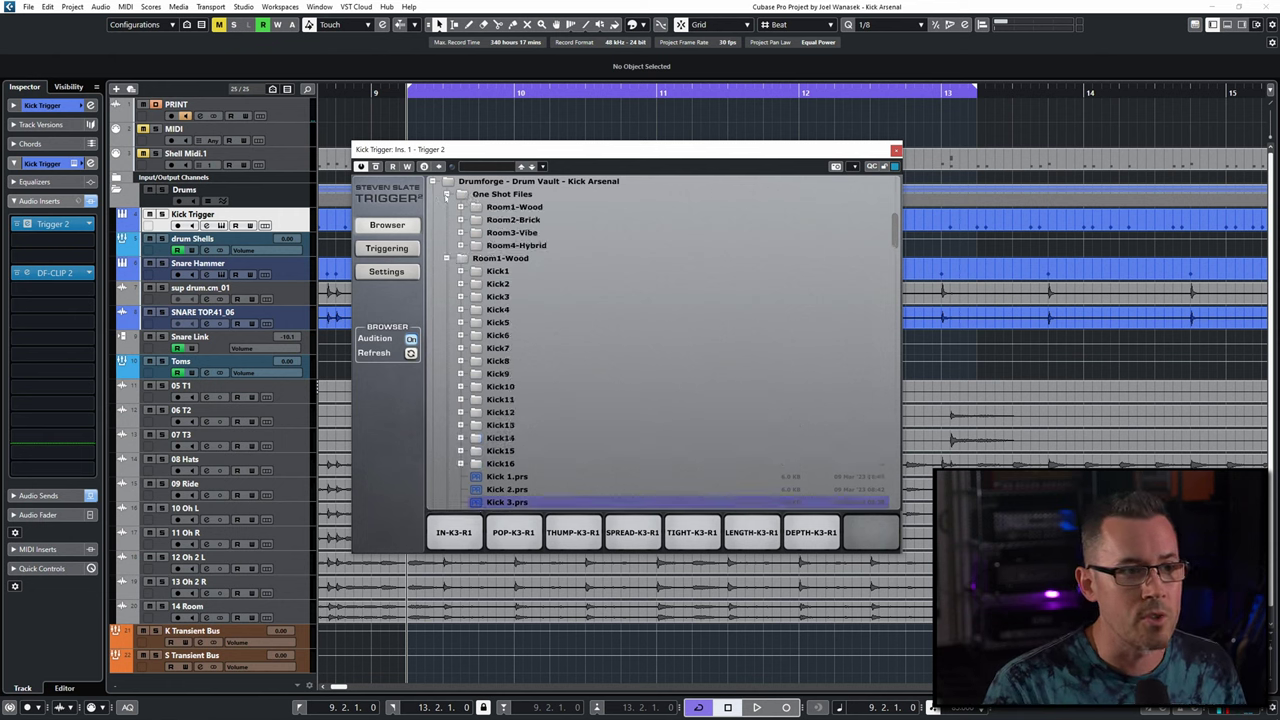
pyautogui.click(446, 197)
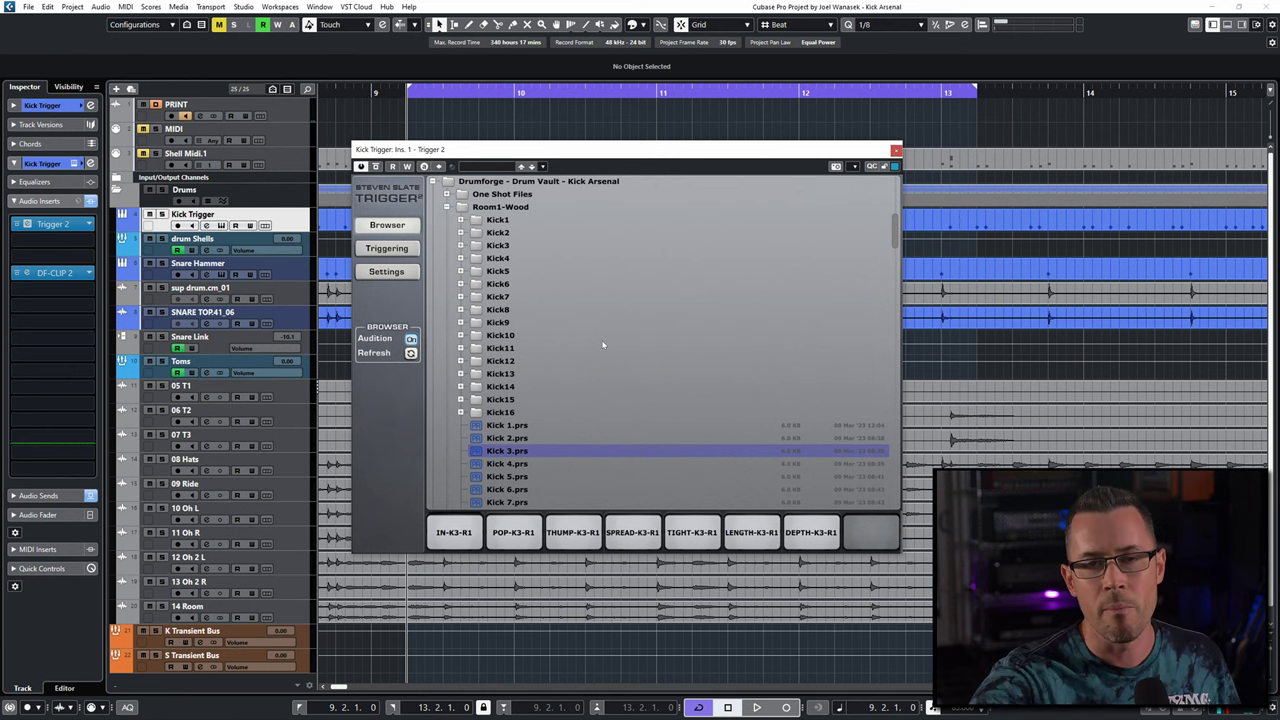
# - Start playback and audition the Room1-Wood Kick 1, Kick 2 and Kick 3 presets
pyautogui.click(510, 425)
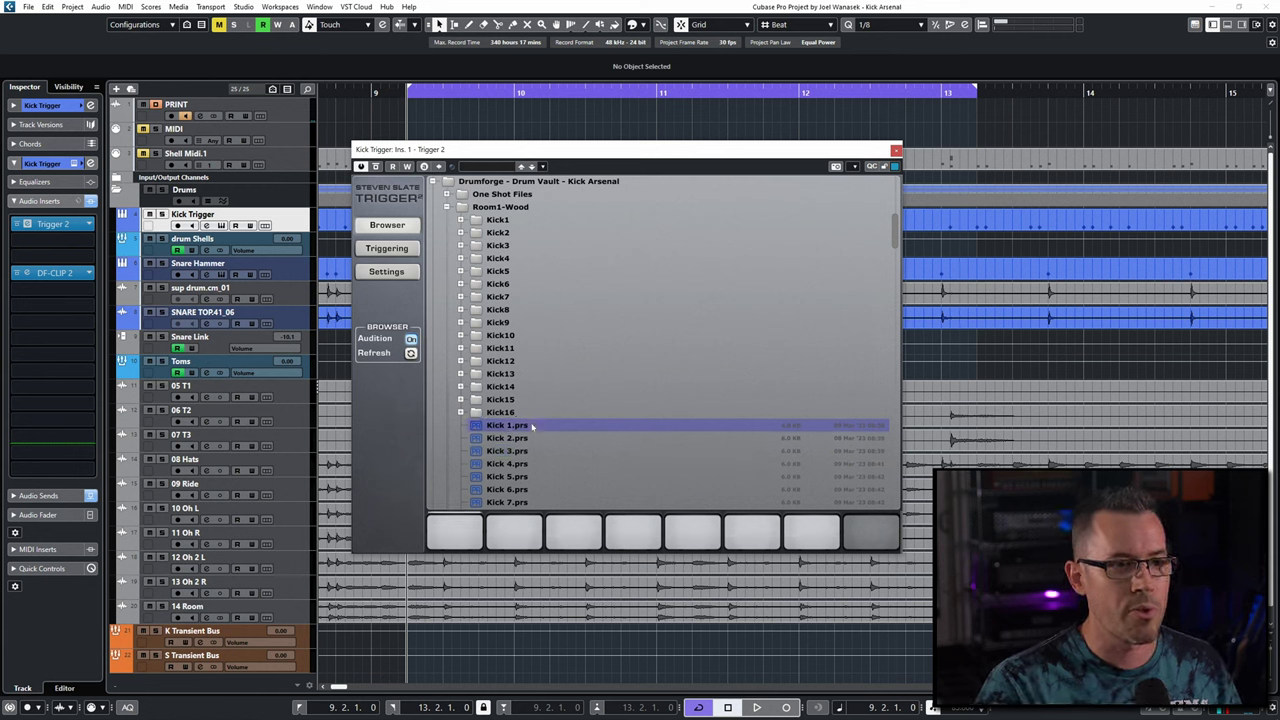
pyautogui.scroll(-1, 595, 407)
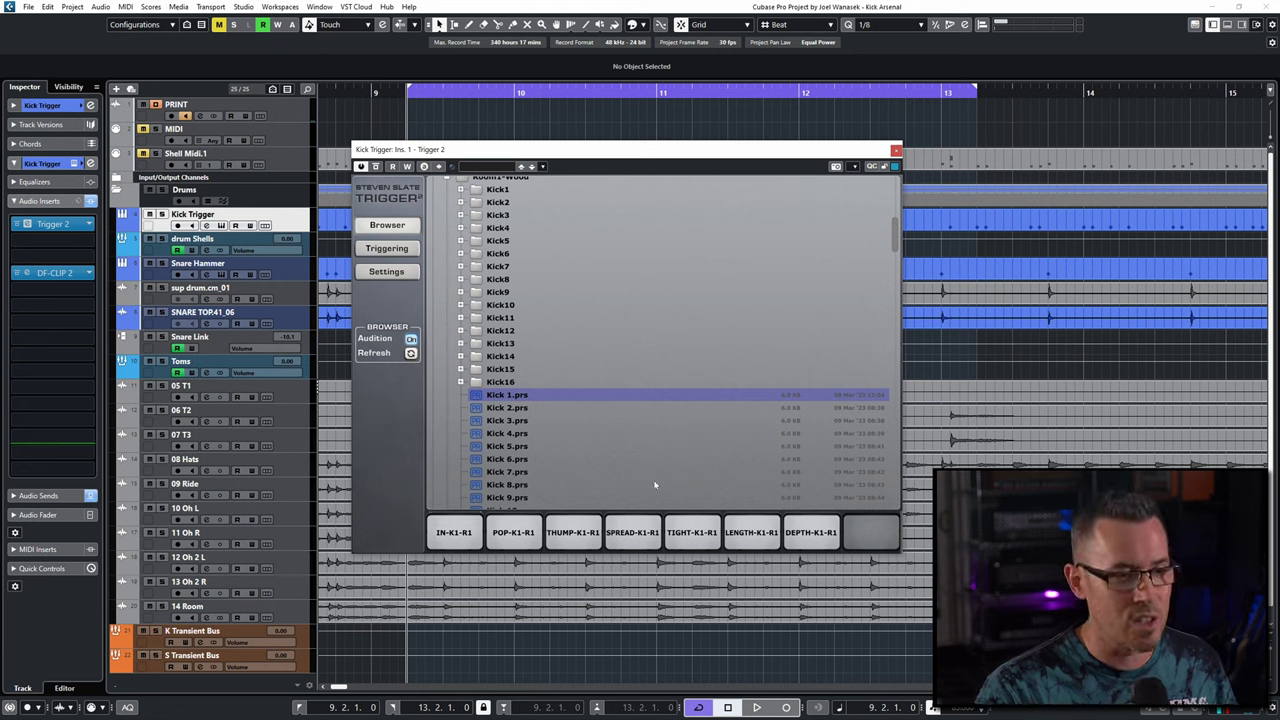
pyautogui.press('space')
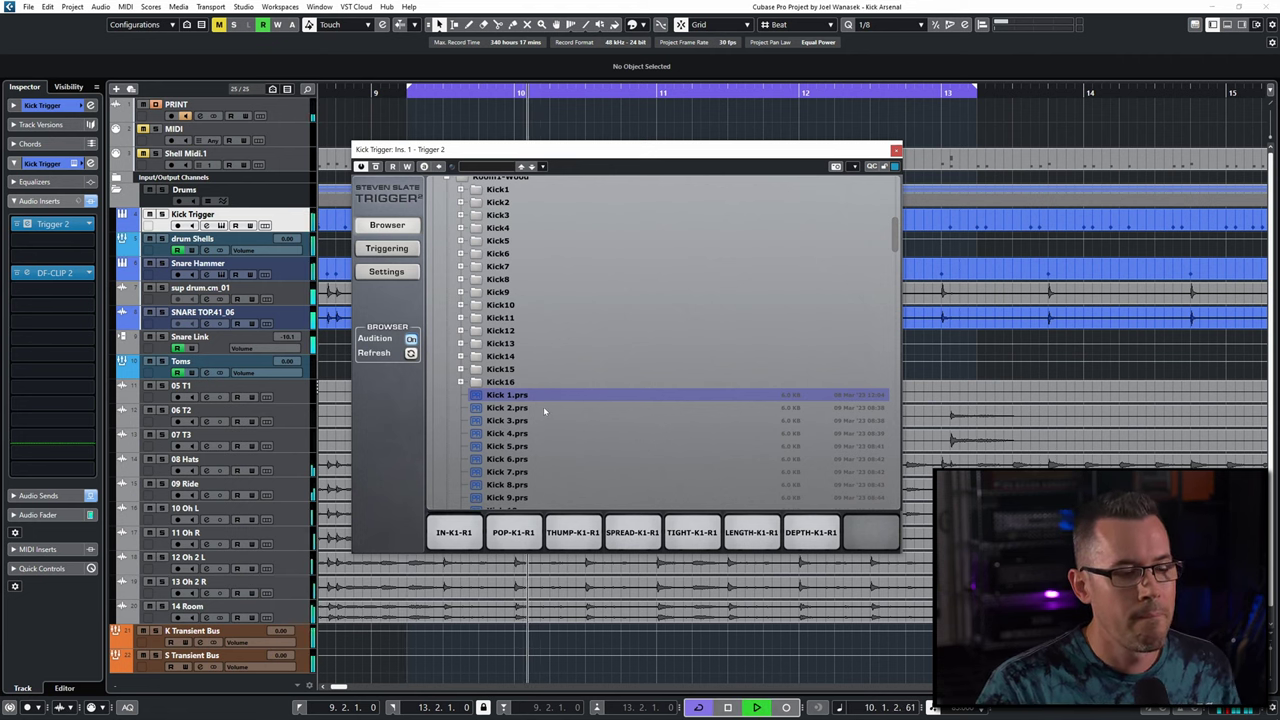
pyautogui.click(543, 407)
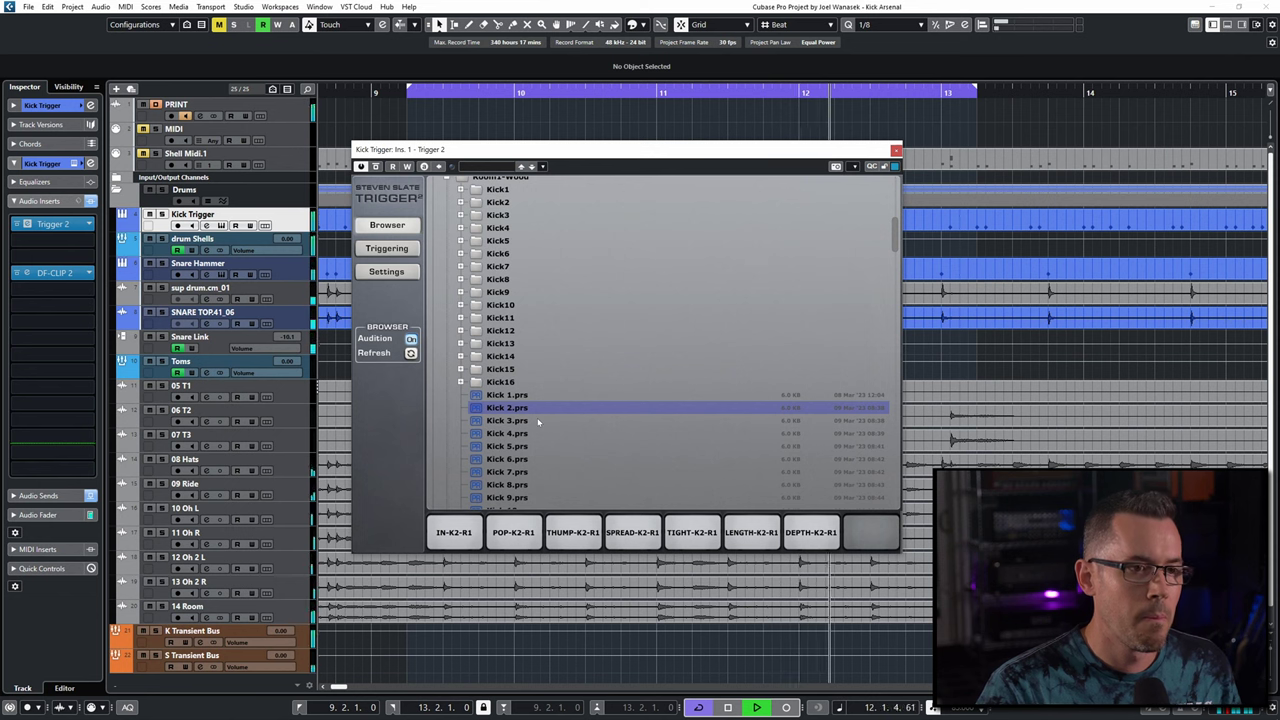
pyautogui.click(537, 421)
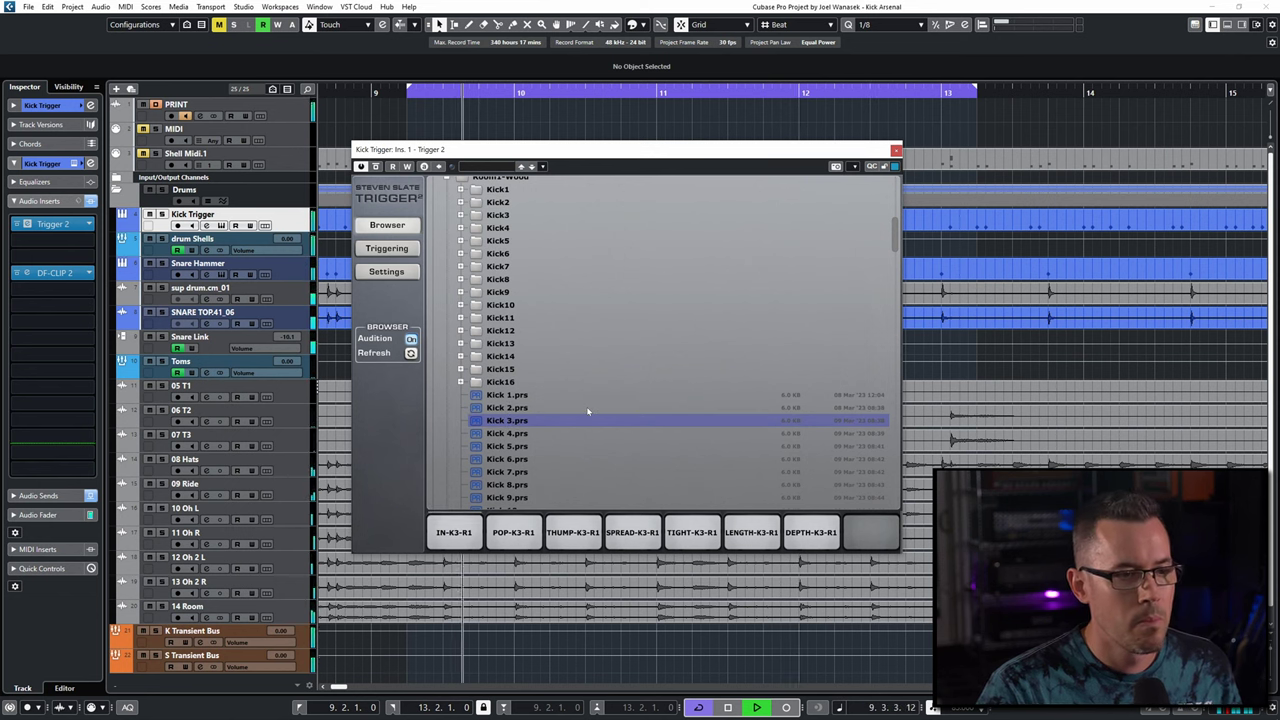
# - Audition the Room2-Brick Kick 1, Kick 3 and Kick 4 presets
pyautogui.scroll(-6, 587, 411)
pyautogui.scroll(-1, 587, 411)
pyautogui.click(530, 392)
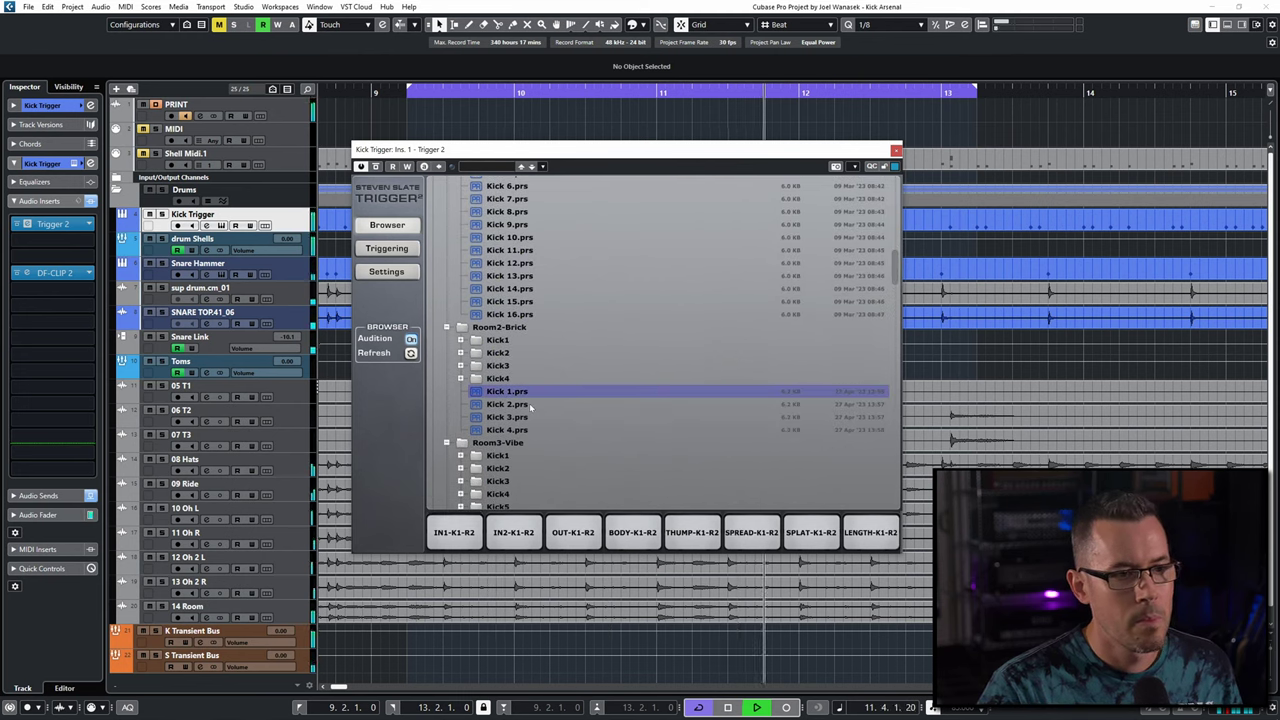
pyautogui.click(529, 417)
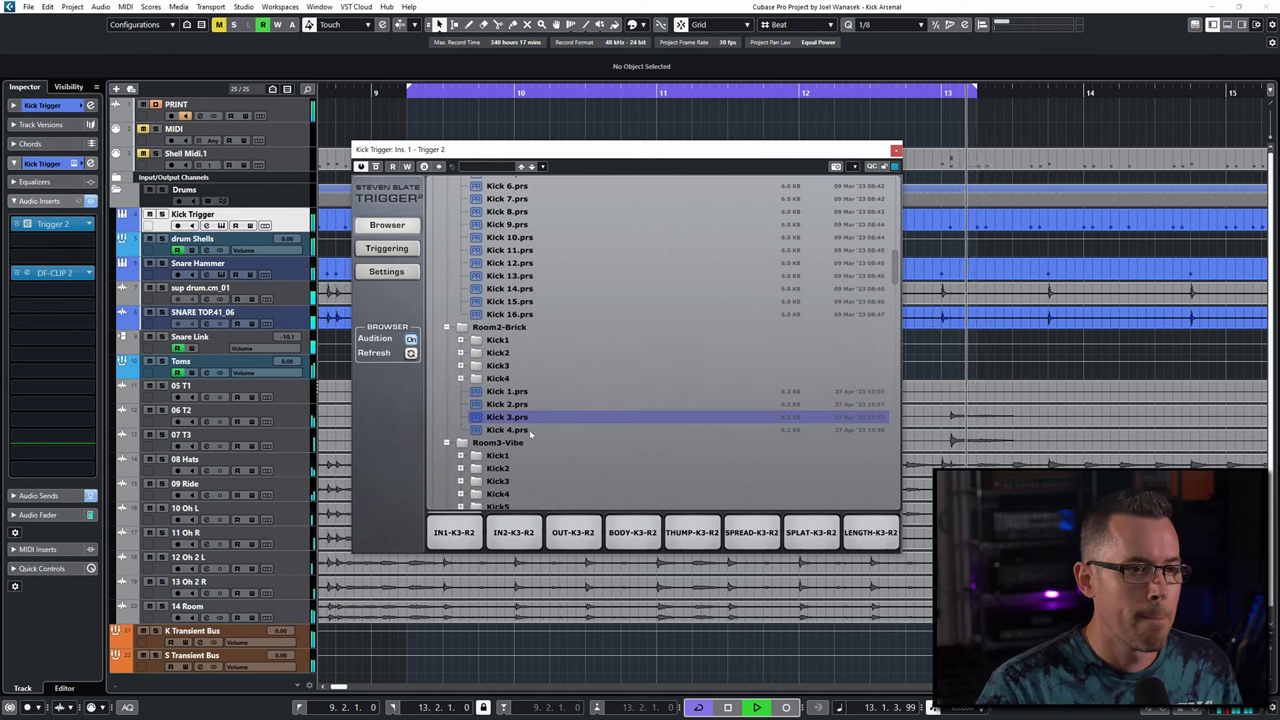
pyautogui.click(533, 430)
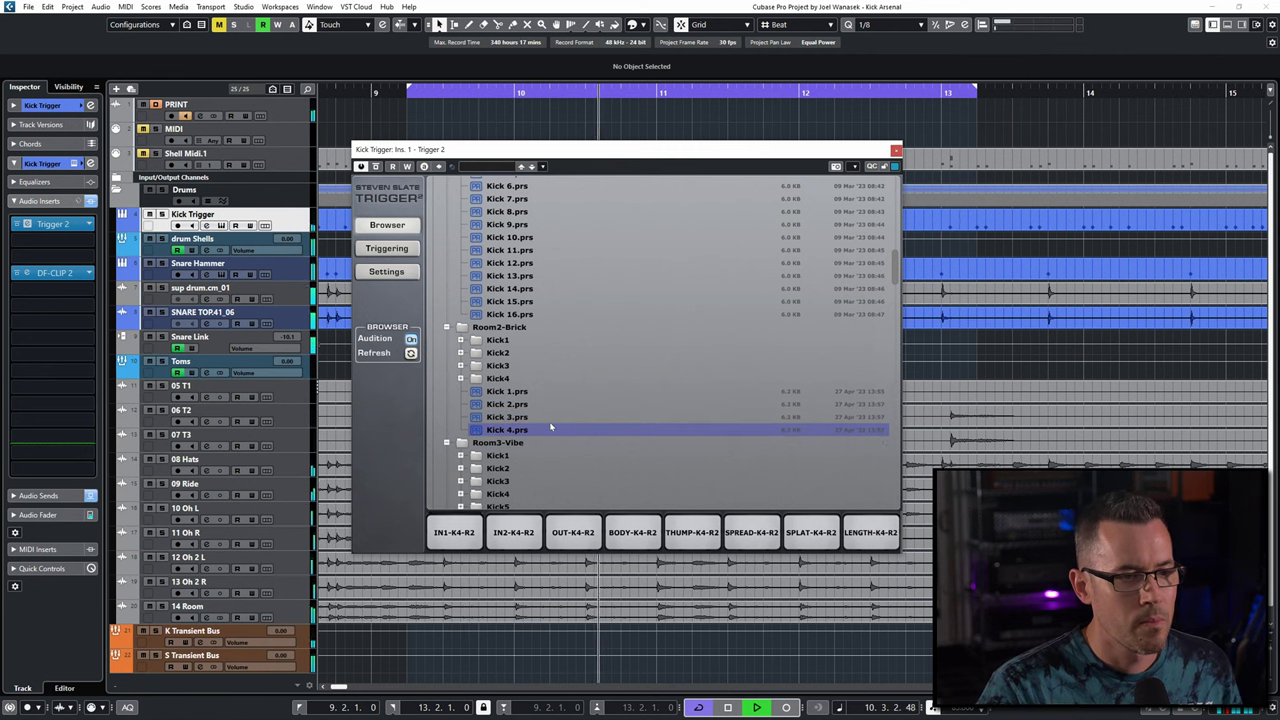
# - Audition the Room3-Vibe Kick 1, Kick 3 and Kick 4 presets
pyautogui.scroll(-4, 540, 410)
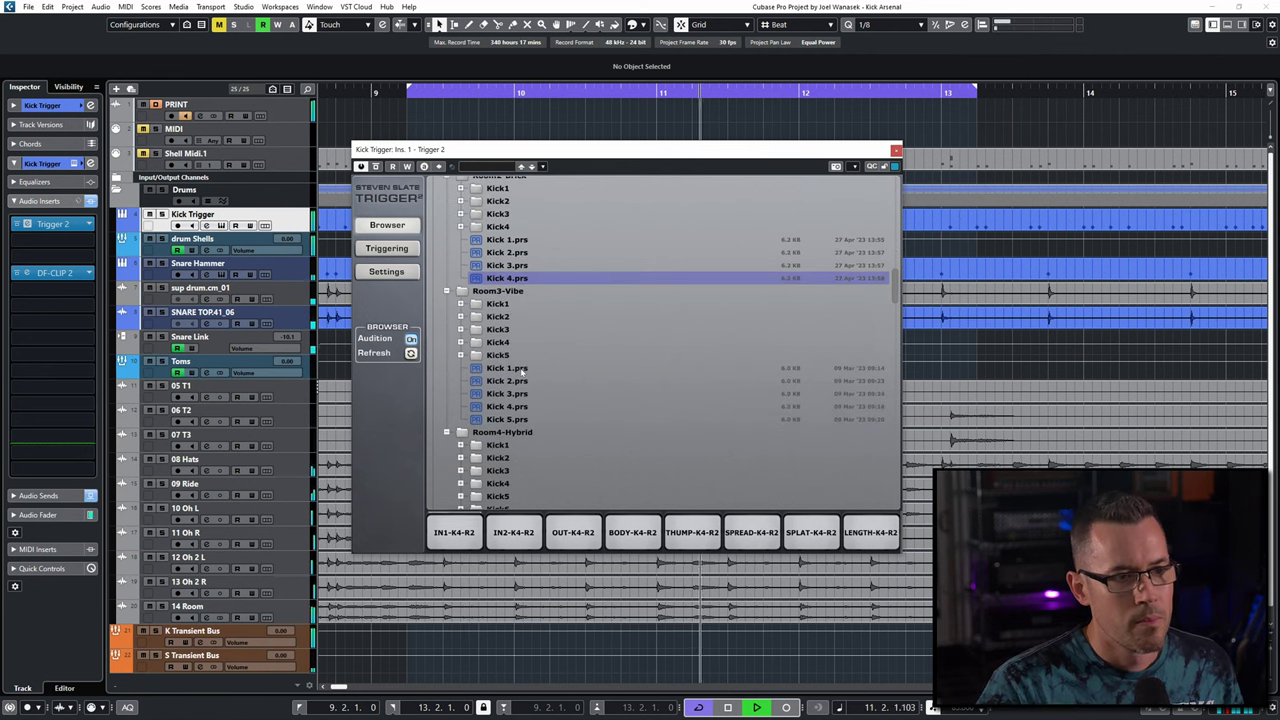
pyautogui.click(522, 369)
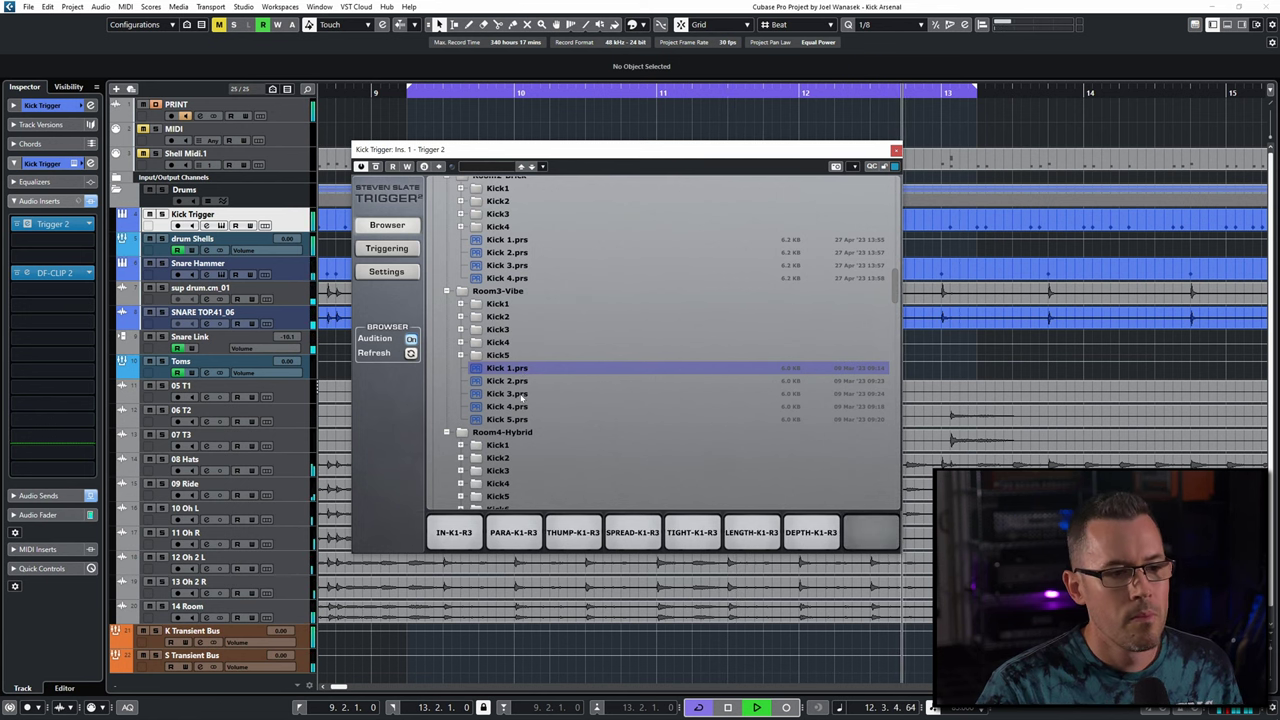
pyautogui.click(519, 394)
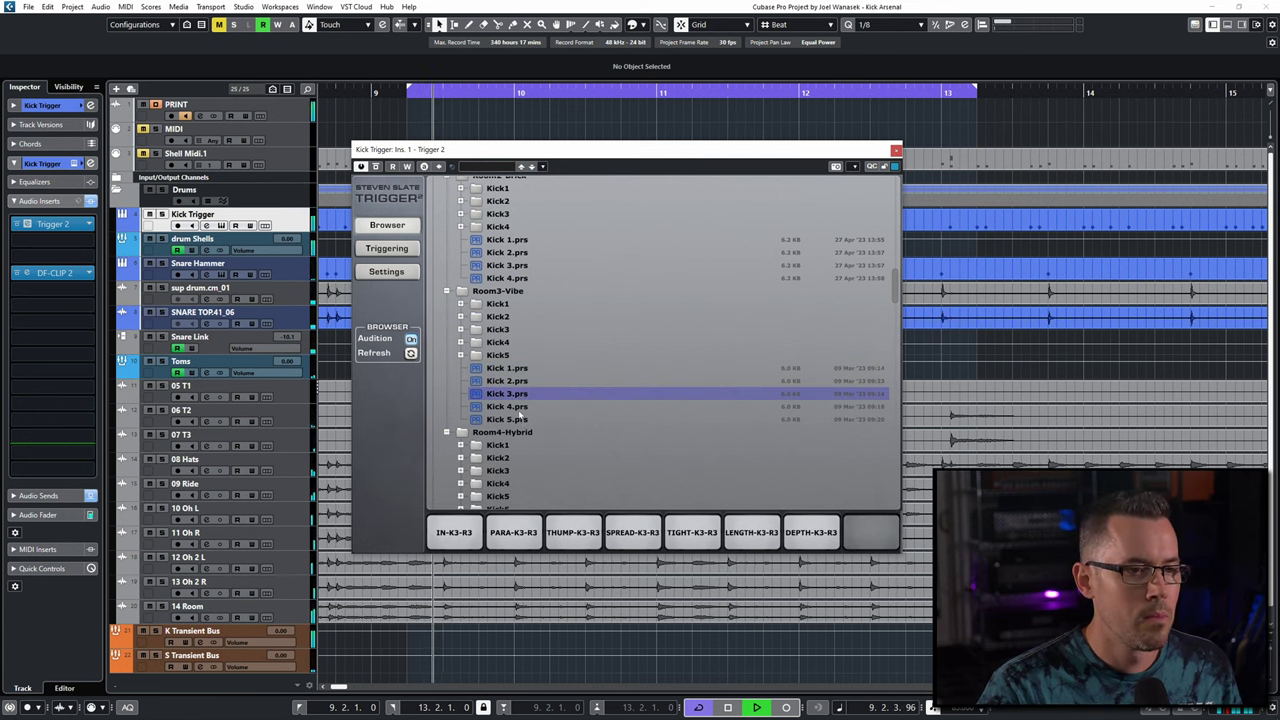
pyautogui.click(513, 407)
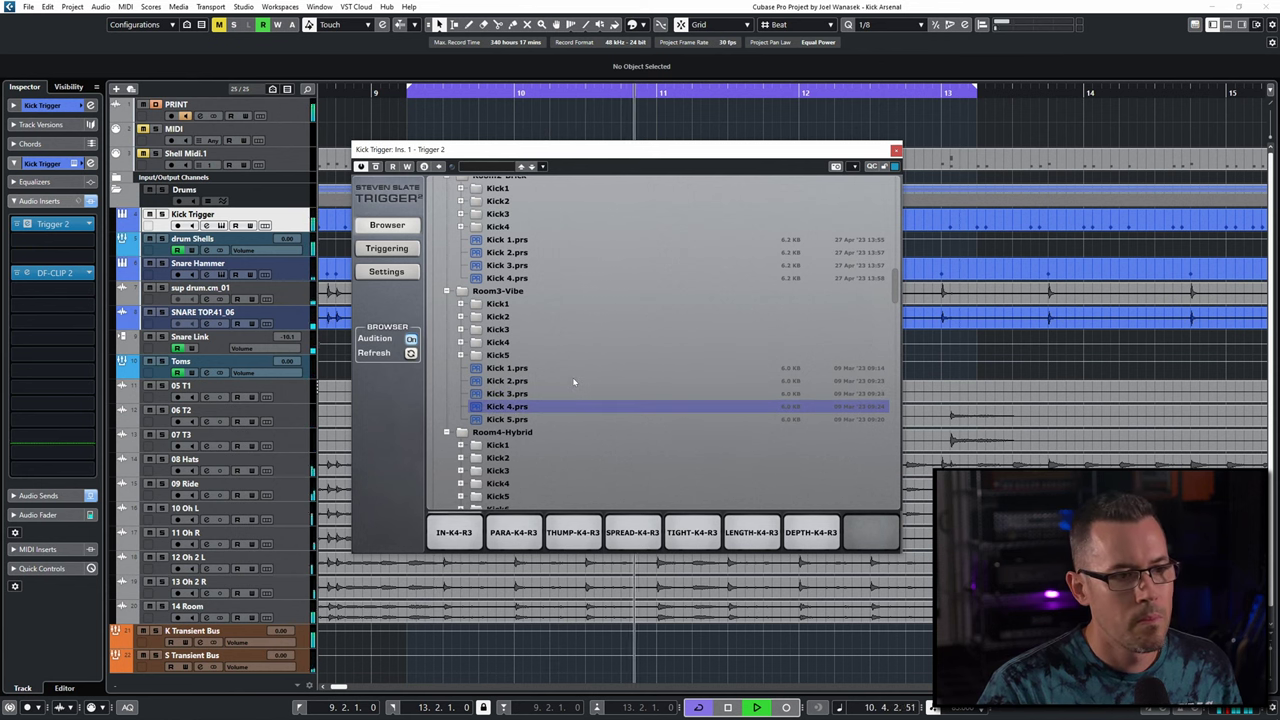
# - Audition the Room4-Hybrid Kick 1, Kick 2 and Kick 3 presets
pyautogui.scroll(-3, 550, 383)
pyautogui.scroll(-5, 547, 387)
pyautogui.click(518, 357)
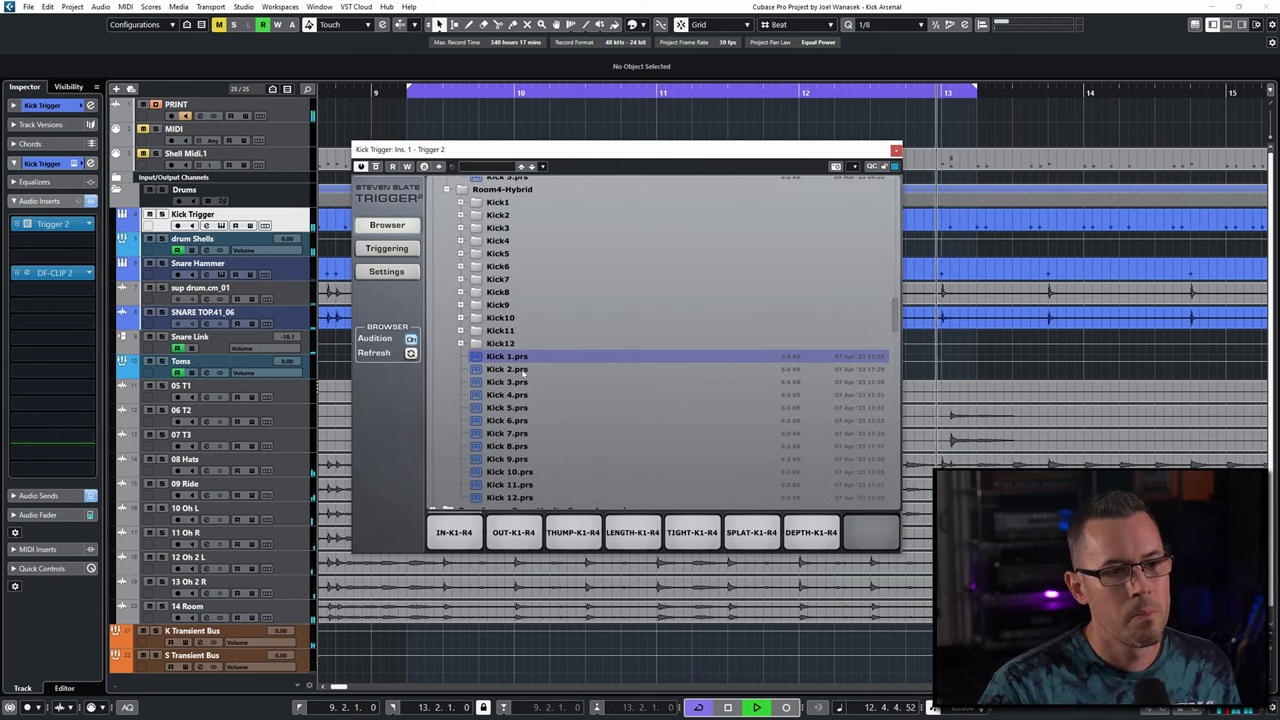
pyautogui.click(523, 371)
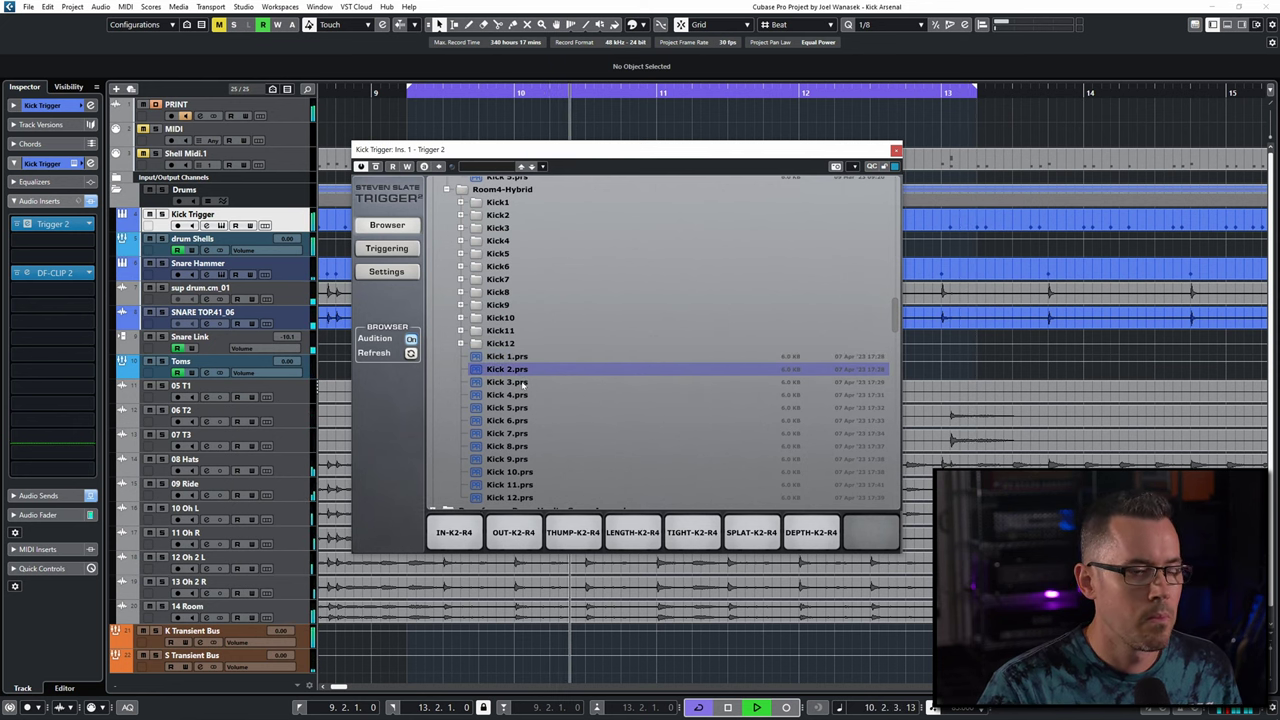
pyautogui.click(523, 383)
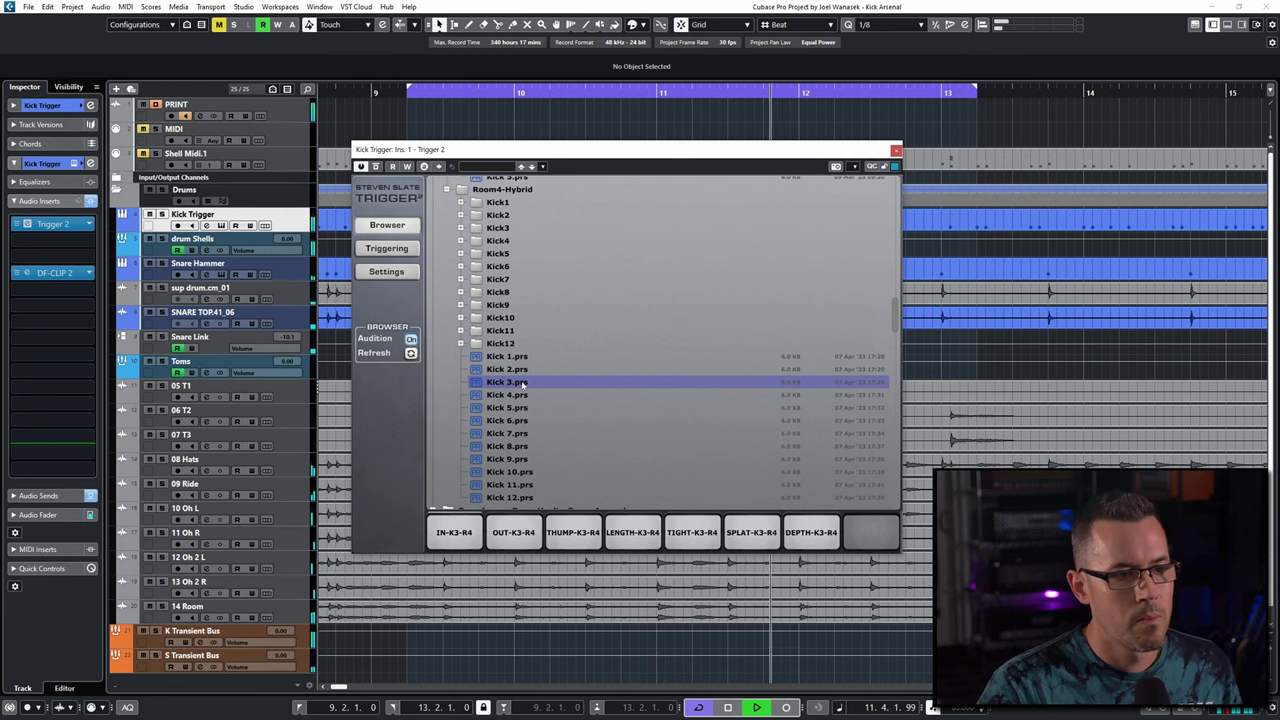
# - Stop playback and reload the Room1-Wood Kick 3.prs preset
pyautogui.scroll(15, 521, 383)
pyautogui.scroll(2, 521, 385)
pyautogui.press('space')
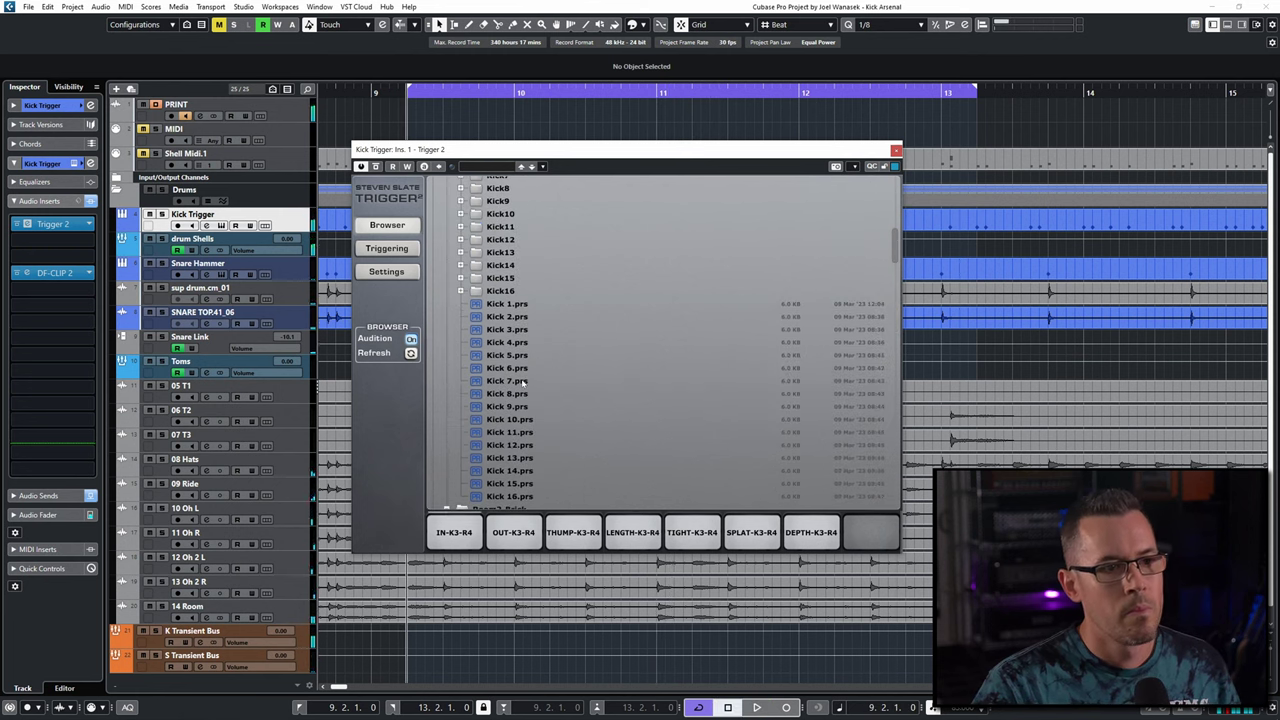
pyautogui.click(513, 329)
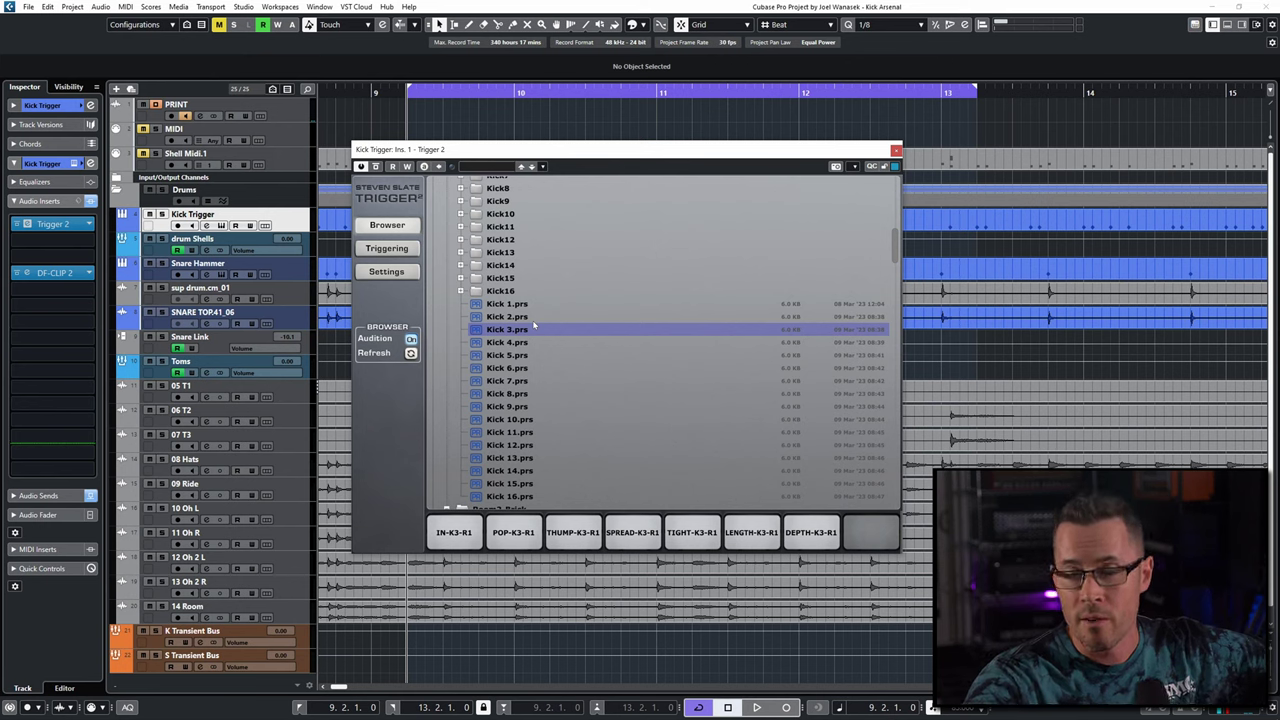
# - Switch Trigger to its mixer view and drop the Kick 3 POP fader to -inf
pyautogui.click(393, 250)
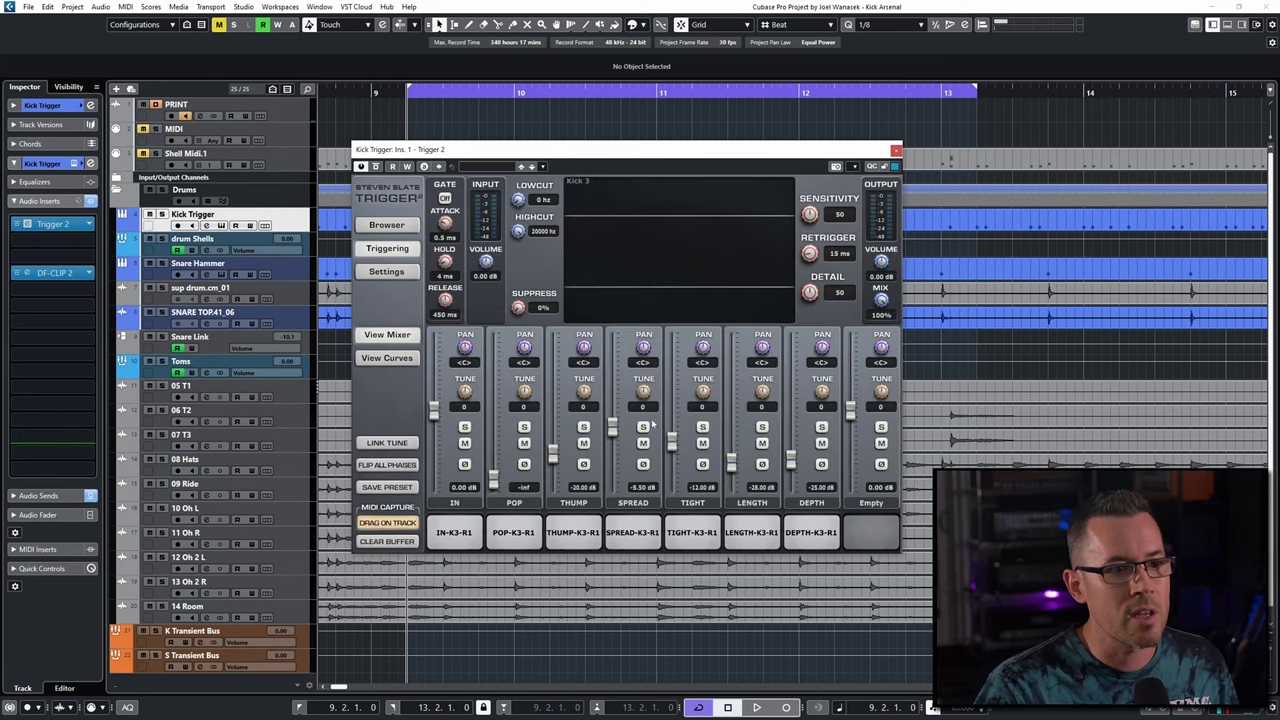
pyautogui.moveTo(489, 478); pyautogui.dragTo(497, 522)
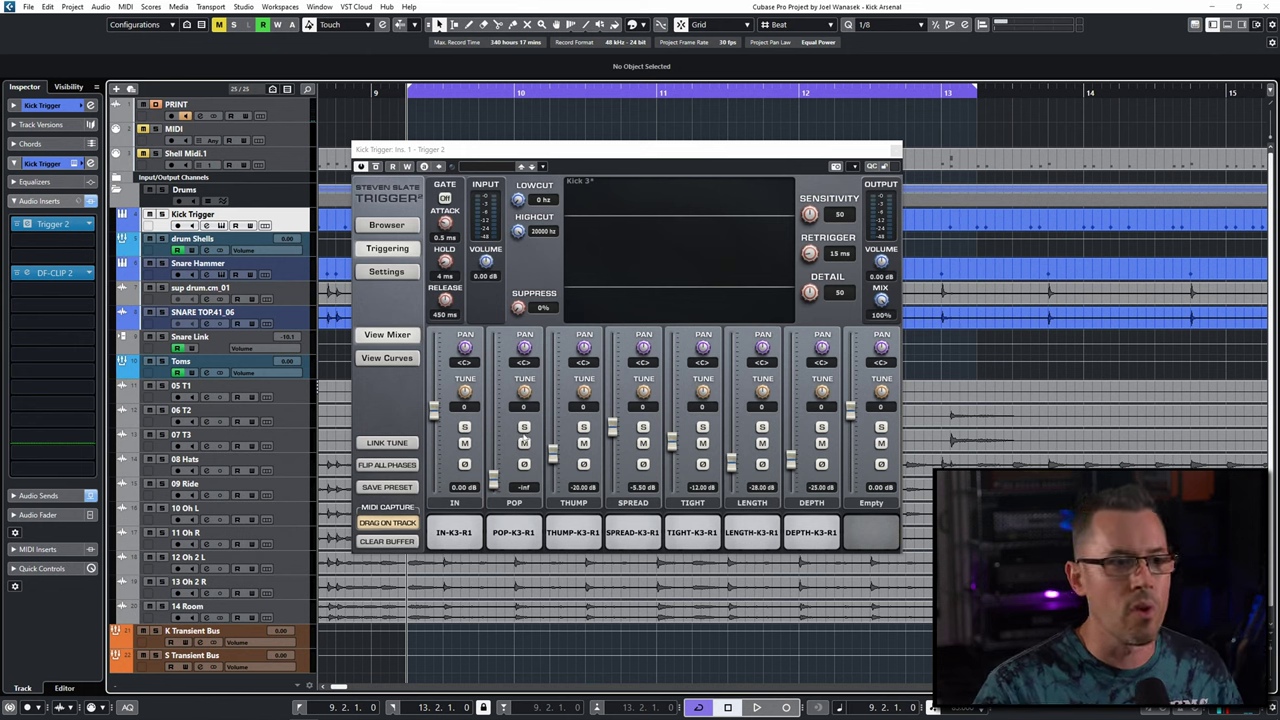
# - Silence THUMP, TIGHT and POP, audition IN and SPREAD alone, then stop with IN at 0 dB
pyautogui.moveTo(560, 452); pyautogui.dragTo(570, 505)
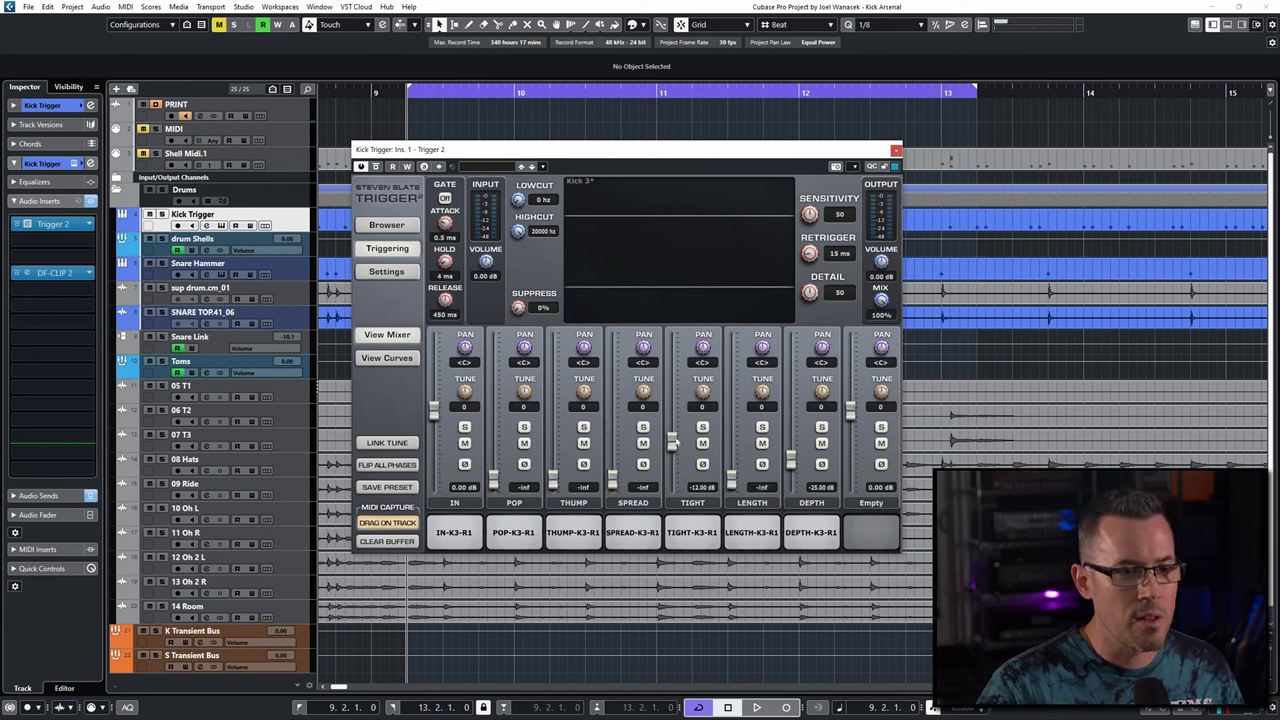
pyautogui.moveTo(673, 441); pyautogui.dragTo(676, 500)
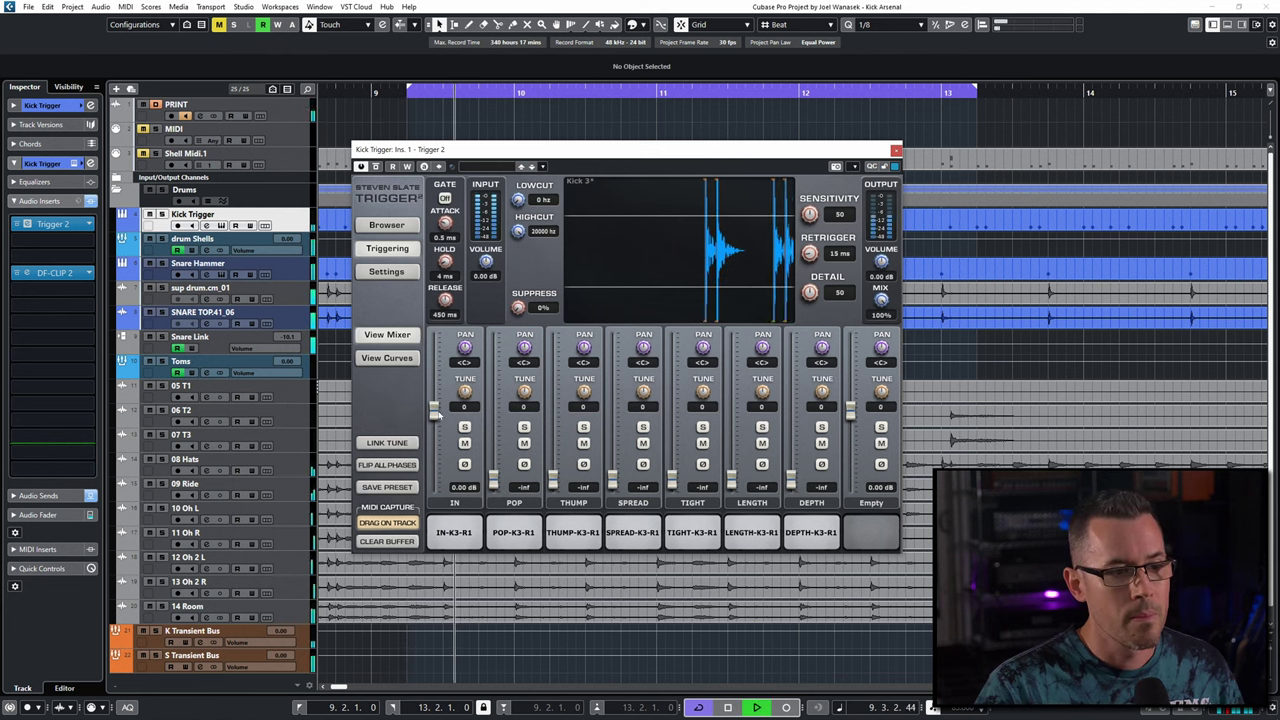
pyautogui.moveTo(437, 412); pyautogui.dragTo(493, 395)
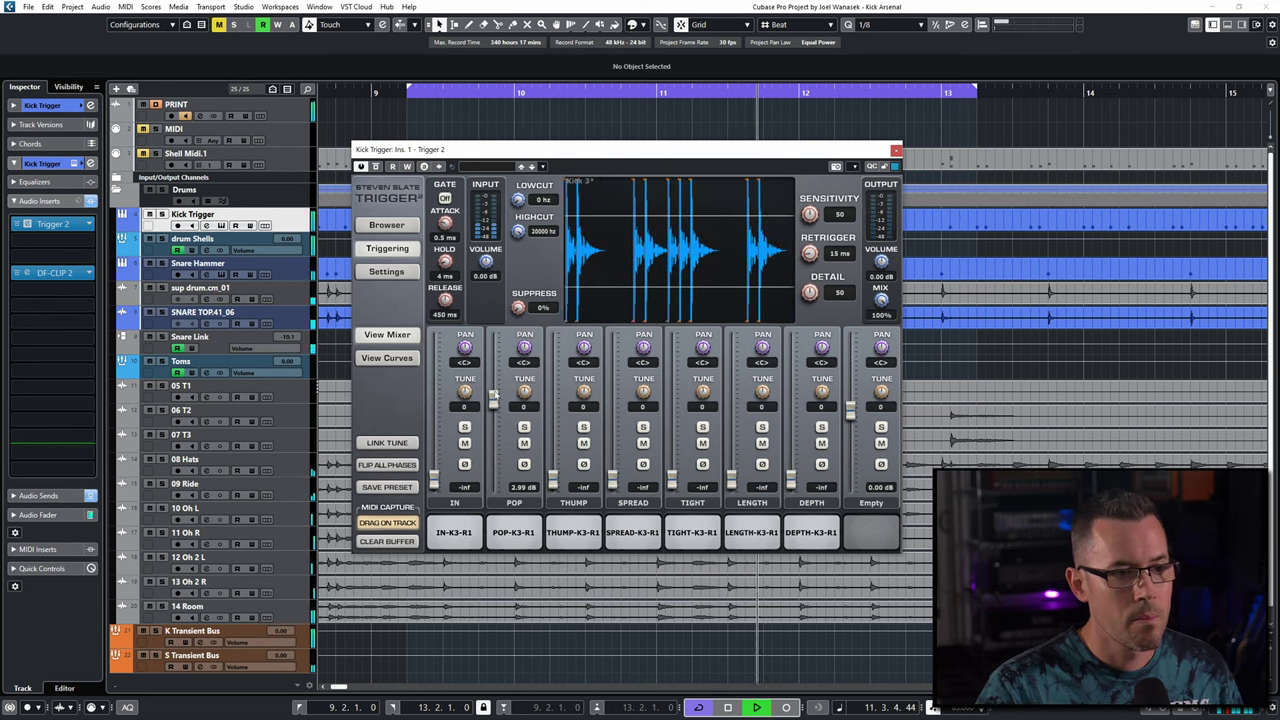
pyautogui.moveTo(493, 395); pyautogui.dragTo(552, 412)
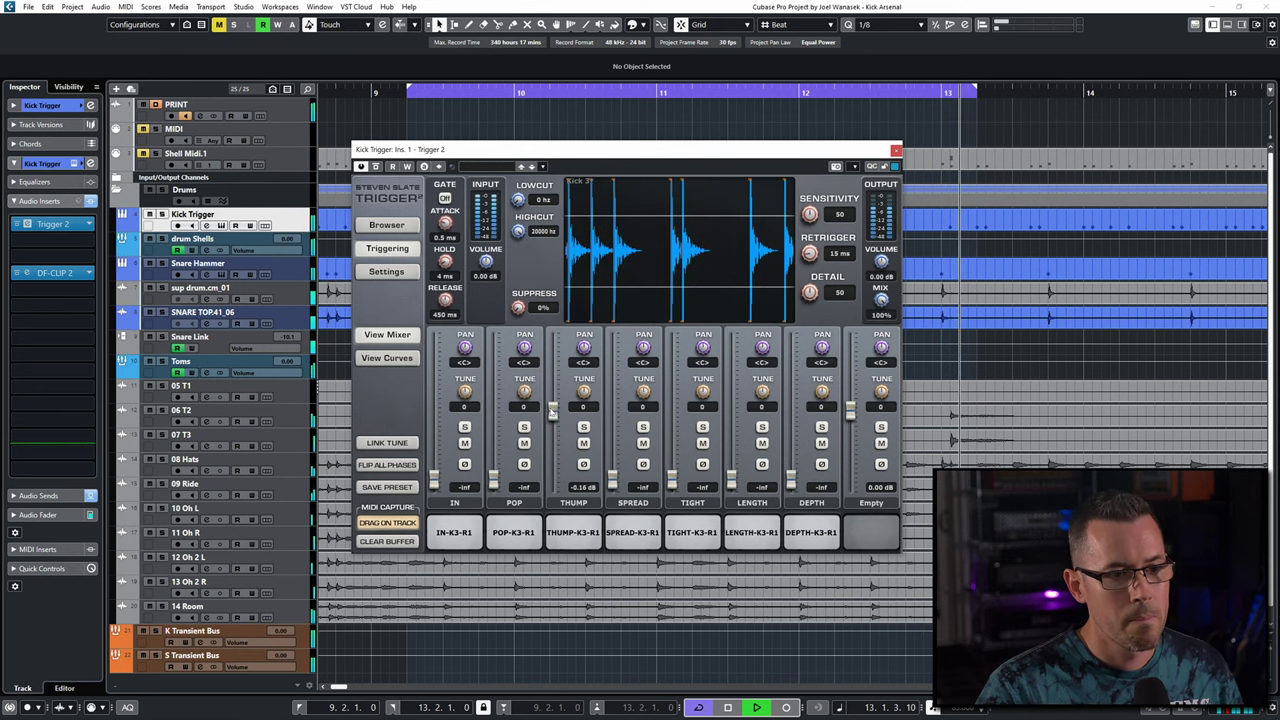
pyautogui.moveTo(552, 412); pyautogui.dragTo(790, 478)
pyautogui.press('space')
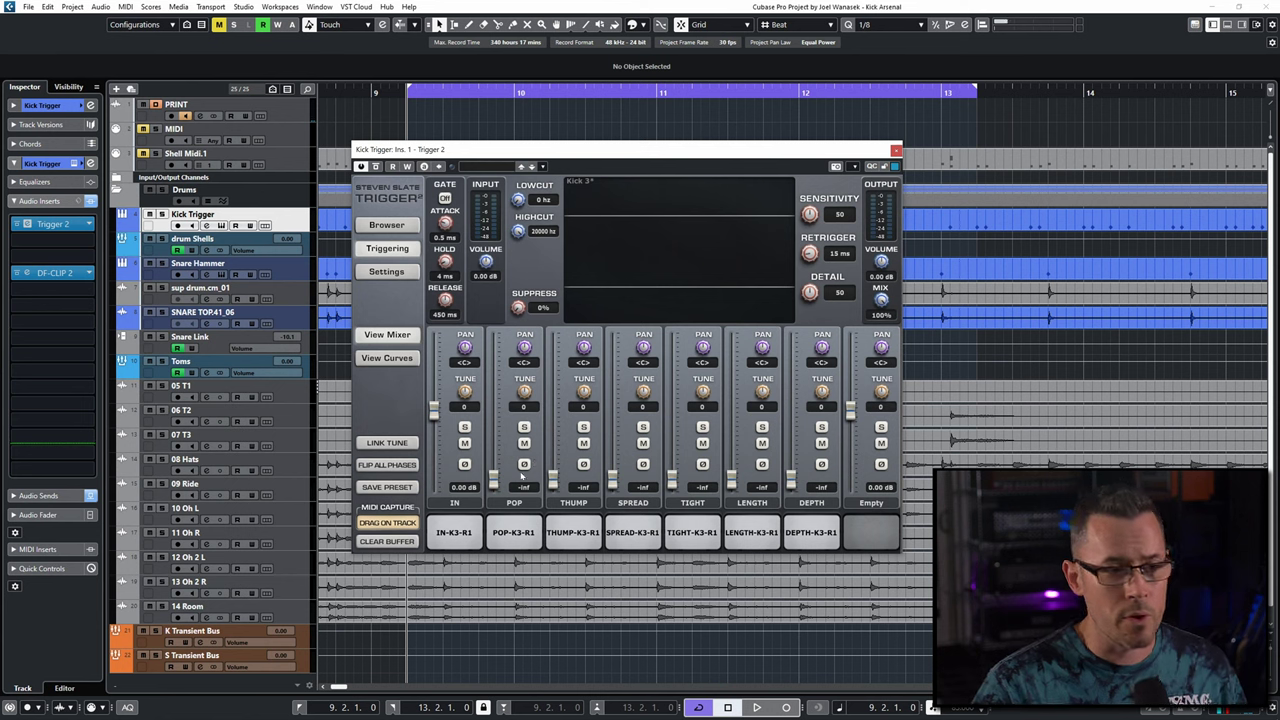
# - Bring the POP fader back up during playback, then solo and unsolo POP
pyautogui.press('space')
pyautogui.moveTo(493, 478); pyautogui.dragTo(494, 406)
pyautogui.press('space')
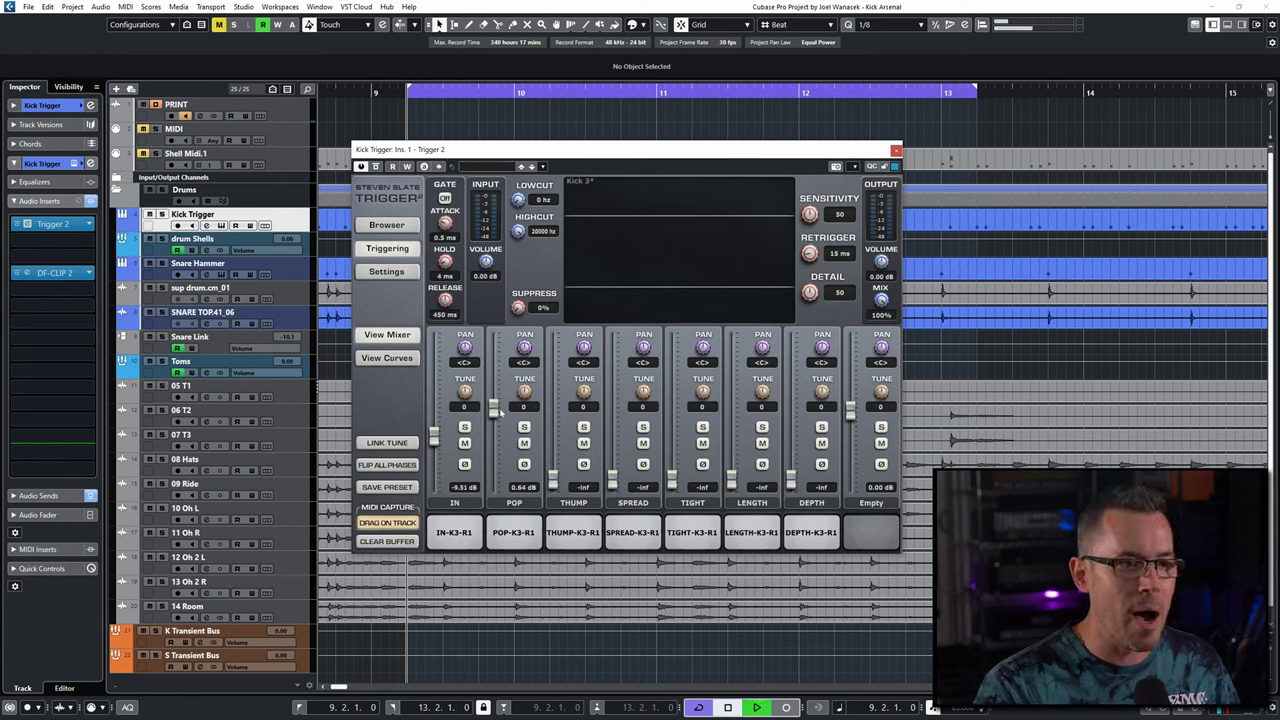
pyautogui.press('space')
pyautogui.moveTo(494, 408); pyautogui.dragTo(494, 401)
pyautogui.click(524, 427)
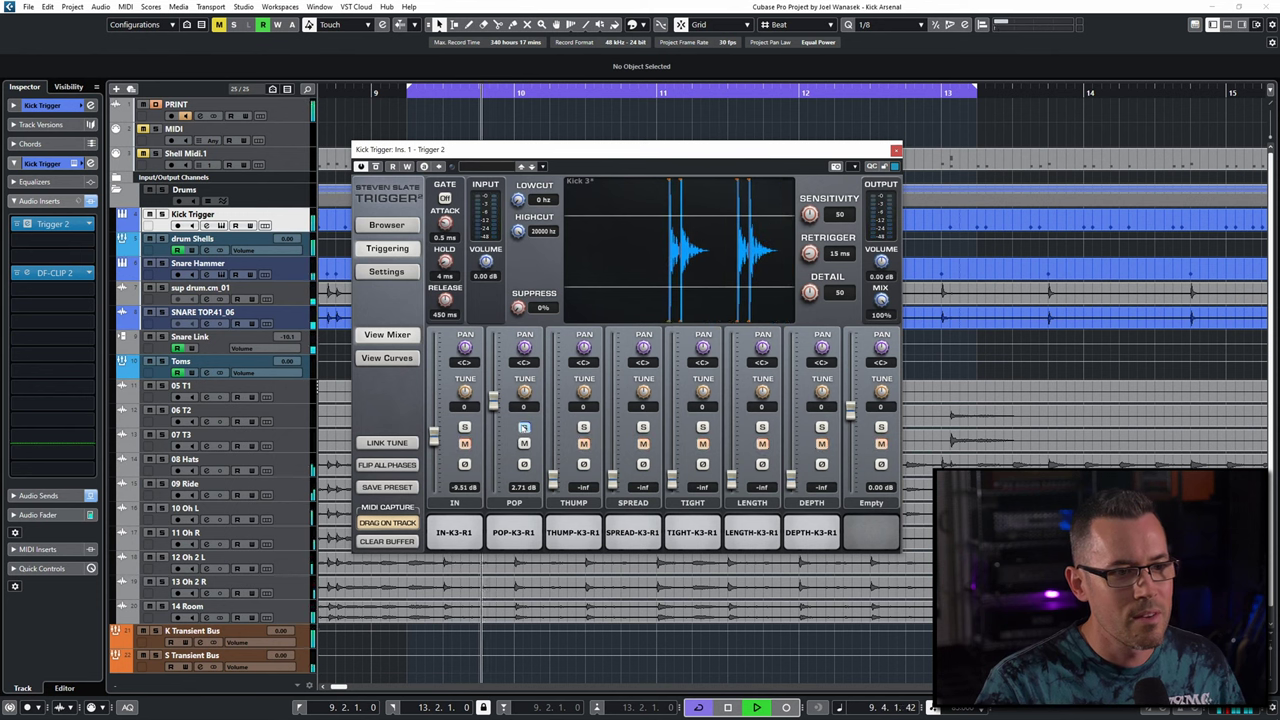
pyautogui.click(524, 427)
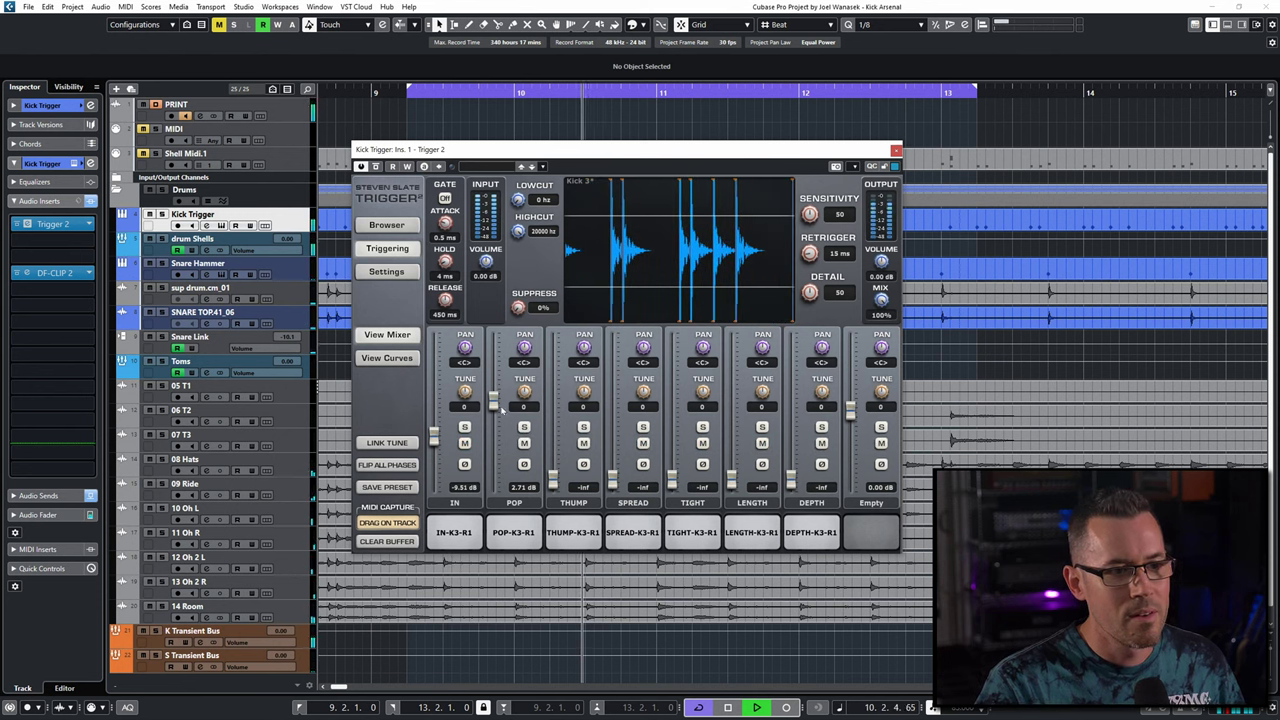
# - Balance IN at 1.70 dB against POP at -10.57 dB while auditioning the blend
pyautogui.moveTo(494, 404); pyautogui.dragTo(494, 480)
pyautogui.moveTo(434, 436); pyautogui.dragTo(434, 404)
pyautogui.moveTo(494, 480); pyautogui.dragTo(499, 405)
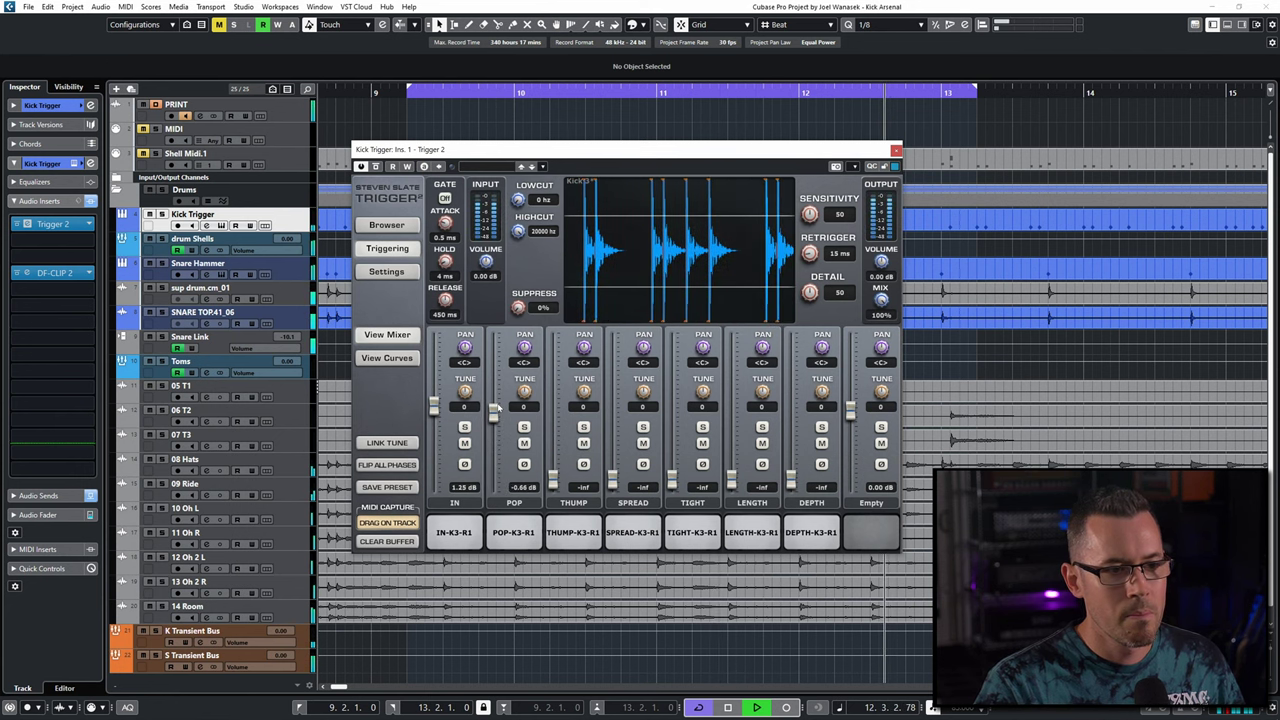
pyautogui.press('space')
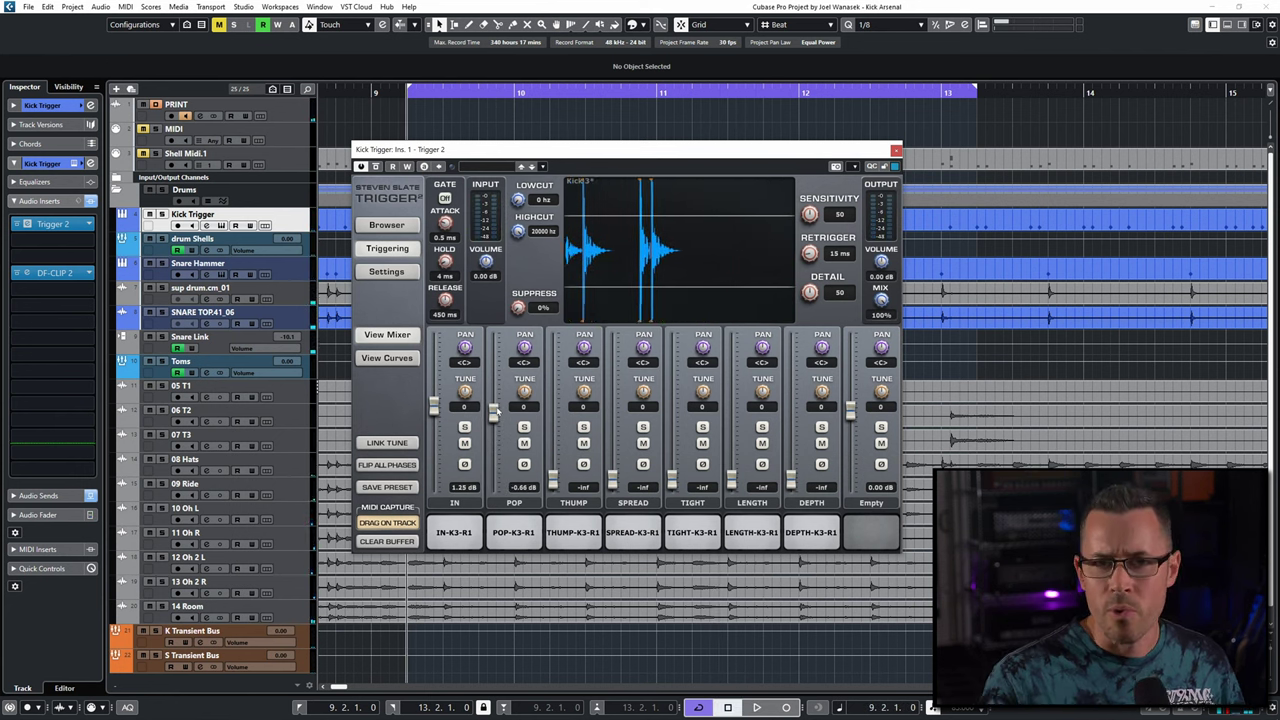
pyautogui.moveTo(436, 410); pyautogui.dragTo(495, 404)
pyautogui.press('space')
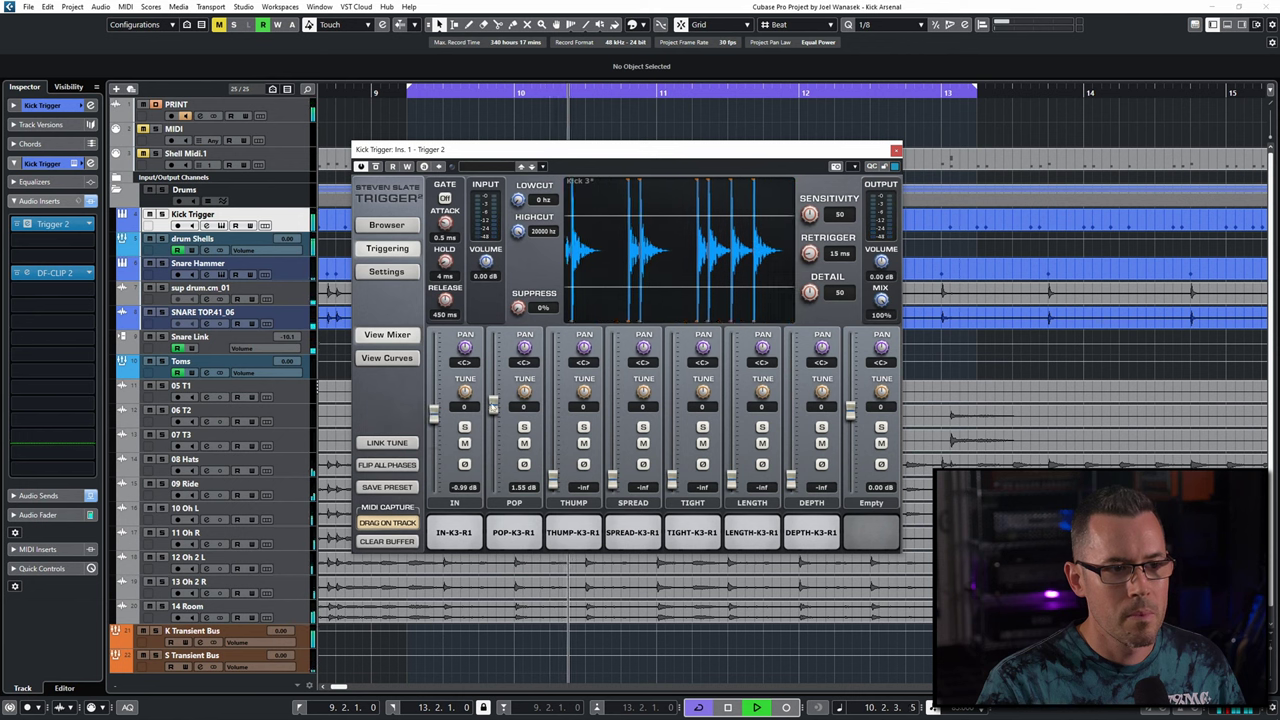
pyautogui.moveTo(493, 407); pyautogui.dragTo(494, 440)
pyautogui.press('space')
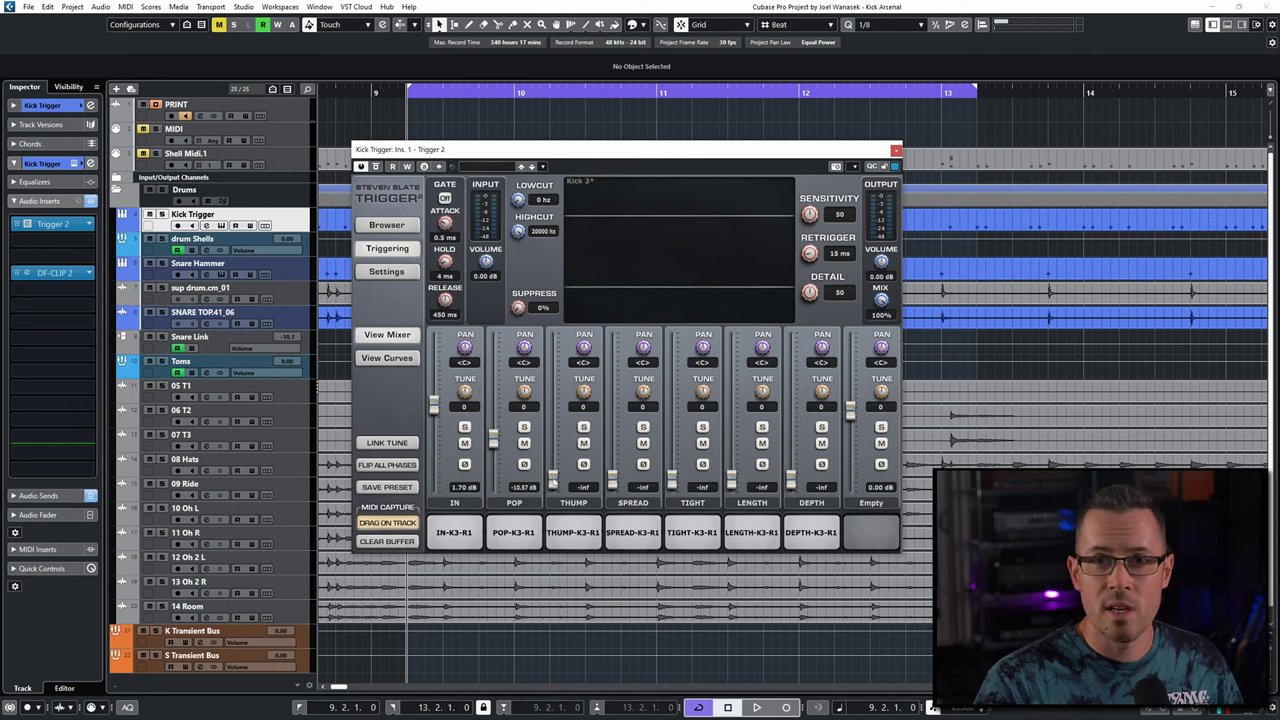
# - Raise the THUMP fader from -inf to -7.54 dB during playback
pyautogui.press('space')
pyautogui.moveTo(552, 478); pyautogui.dragTo(553, 430)
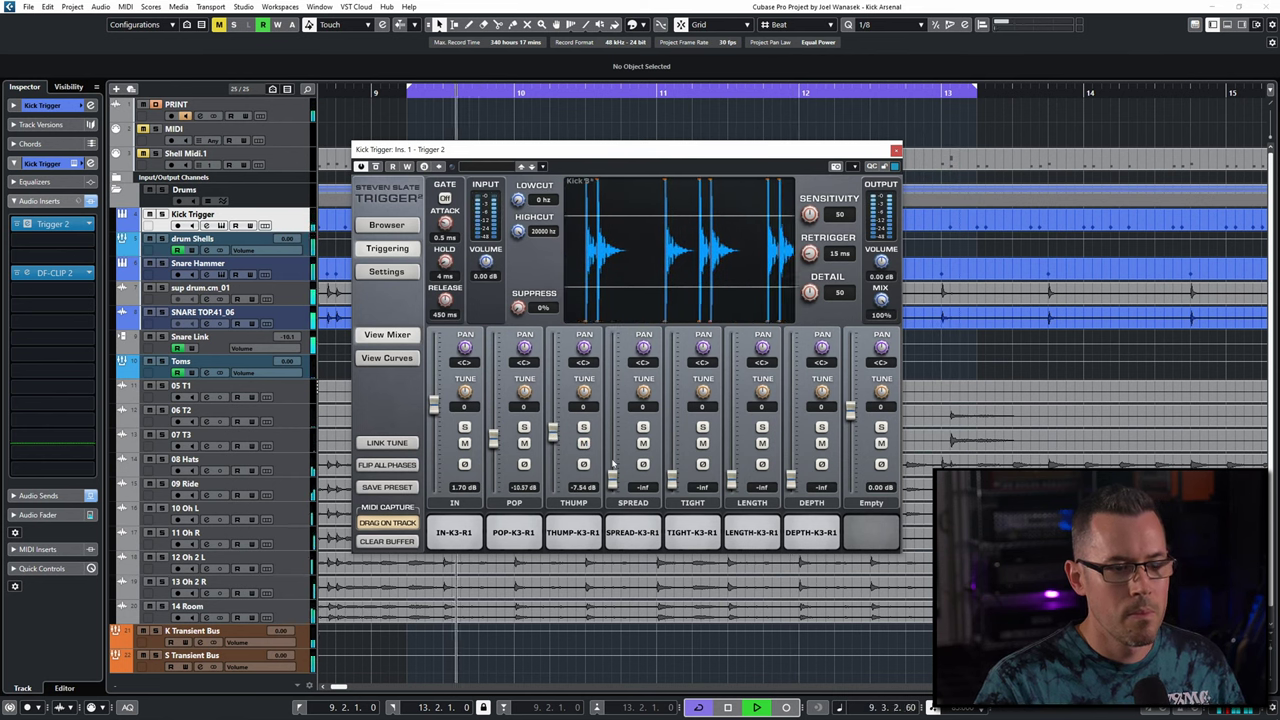
pyautogui.press('space')
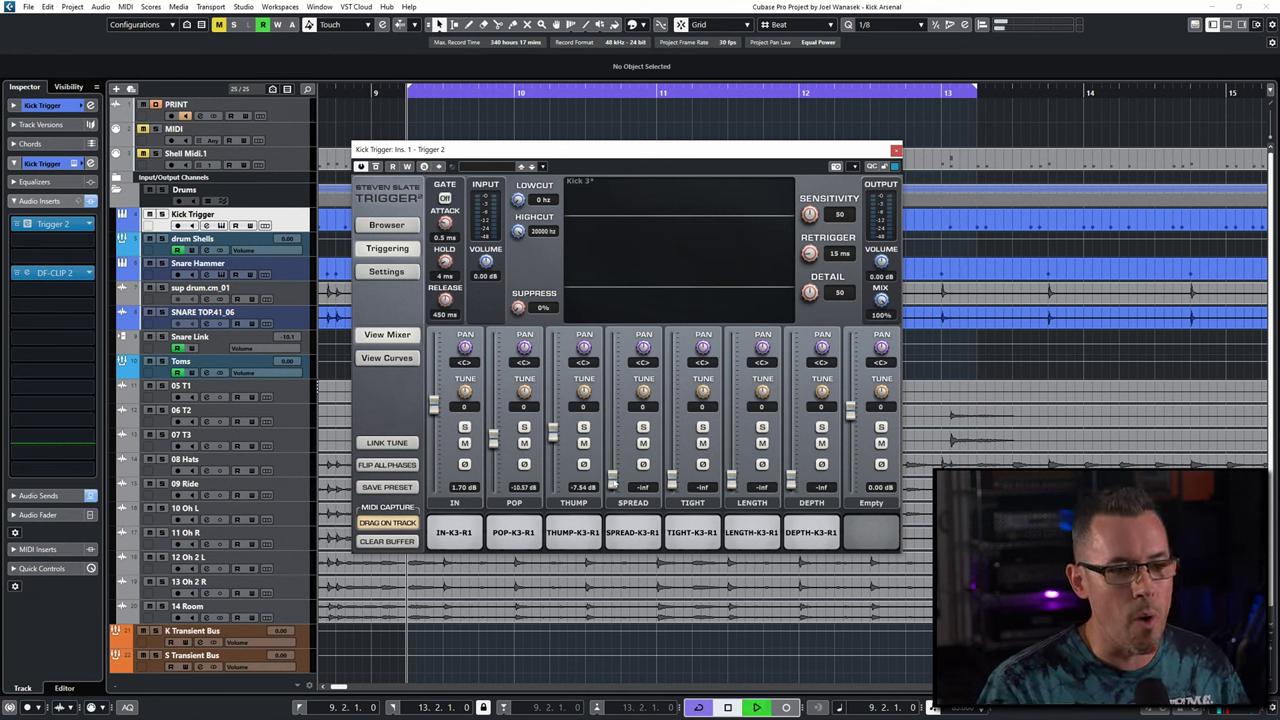
# - Bring SPREAD up, pull IN down, and try POP at -2.40, THUMP -36.96, SPREAD -14.47 dB
pyautogui.moveTo(612, 480); pyautogui.dragTo(613, 408)
pyautogui.press('space')
pyautogui.moveTo(434, 404); pyautogui.dragTo(440, 518)
pyautogui.press('space')
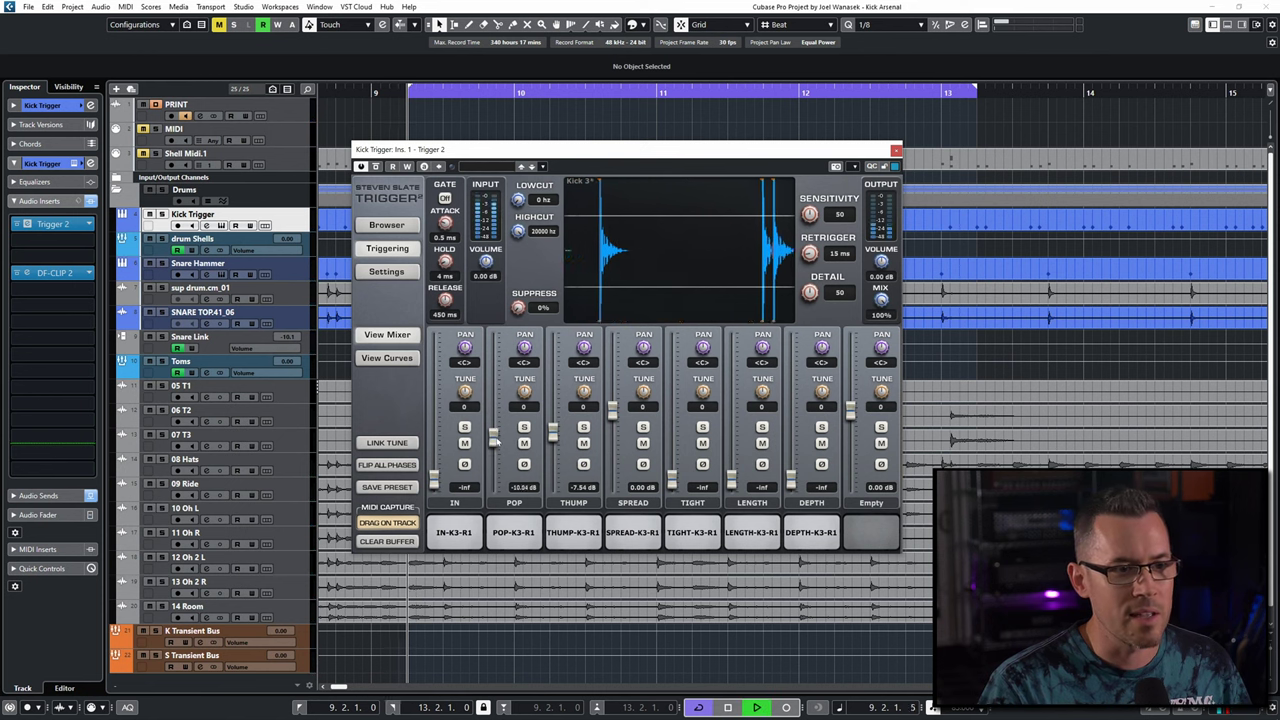
pyautogui.moveTo(493, 440); pyautogui.dragTo(552, 413)
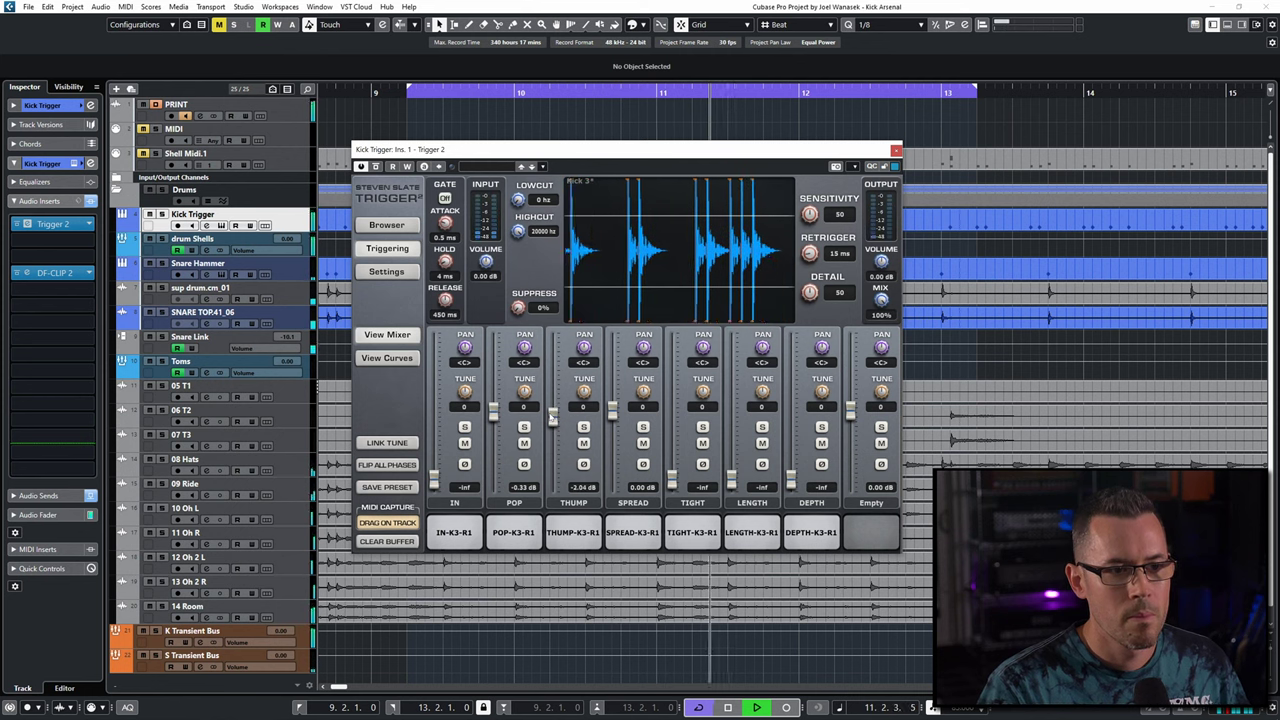
pyautogui.press('space')
pyautogui.moveTo(550, 420); pyautogui.dragTo(552, 470)
pyautogui.moveTo(613, 412); pyautogui.dragTo(613, 447)
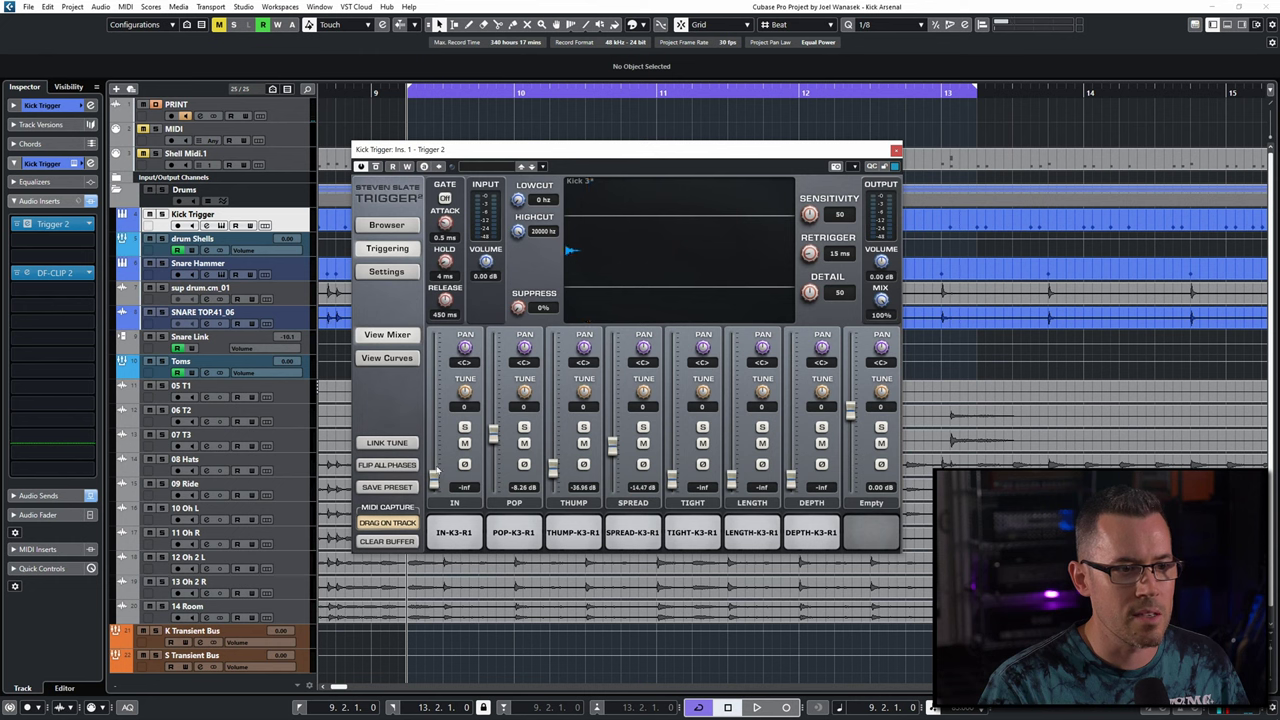
# - Raise SPREAD to -3.71 dB and set POP and THUMP both to -7.31 dB
pyautogui.press('space')
pyautogui.moveTo(613, 447); pyautogui.dragTo(614, 432)
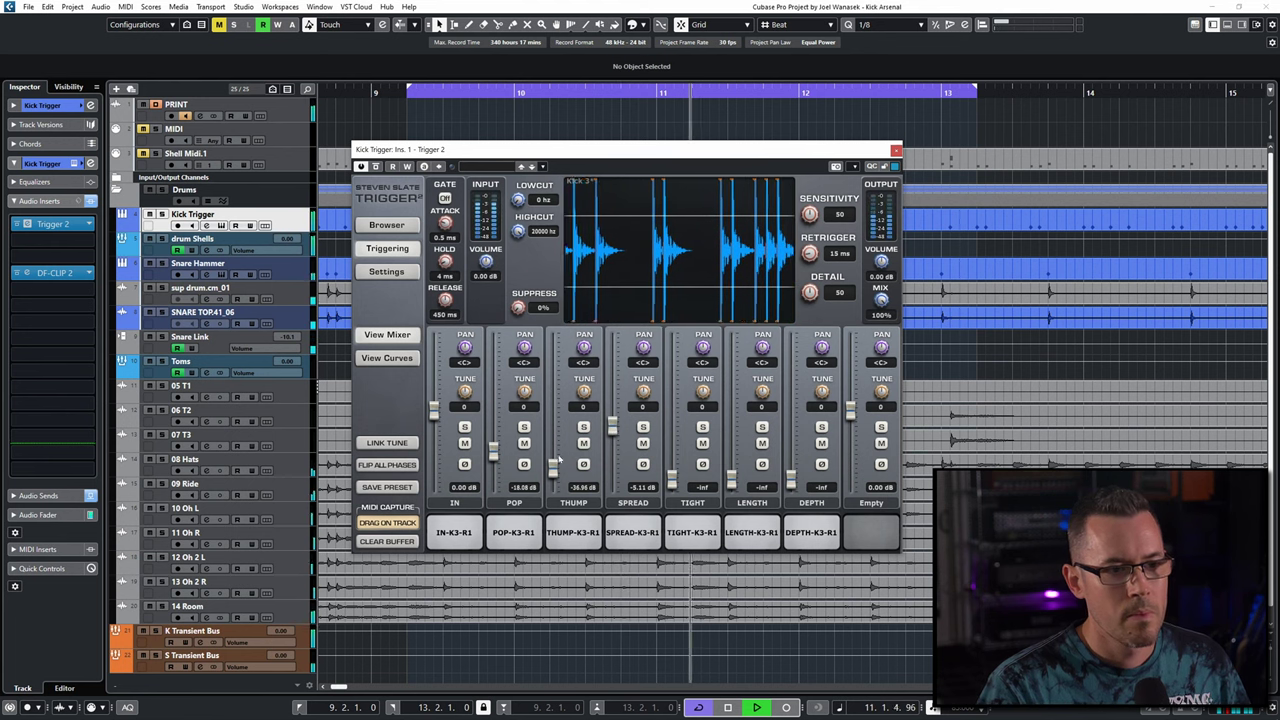
pyautogui.moveTo(493, 452); pyautogui.dragTo(493, 430)
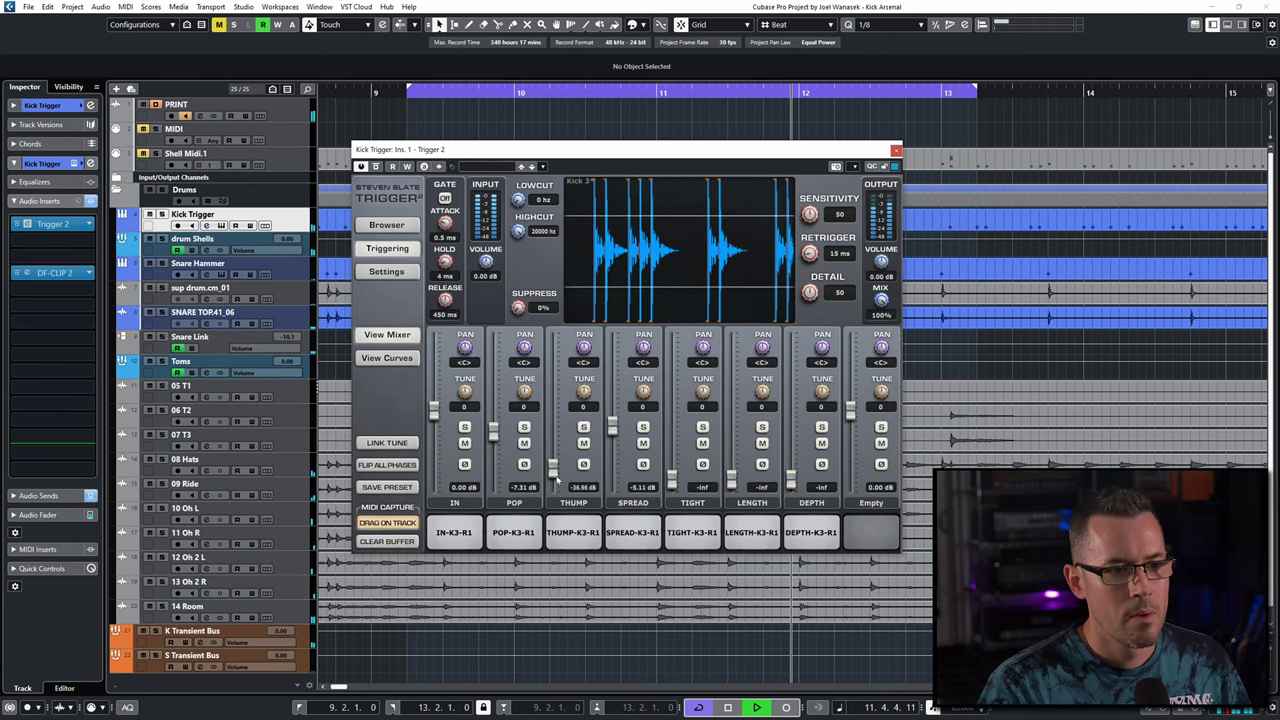
pyautogui.moveTo(553, 468); pyautogui.dragTo(561, 437)
pyautogui.press('space')
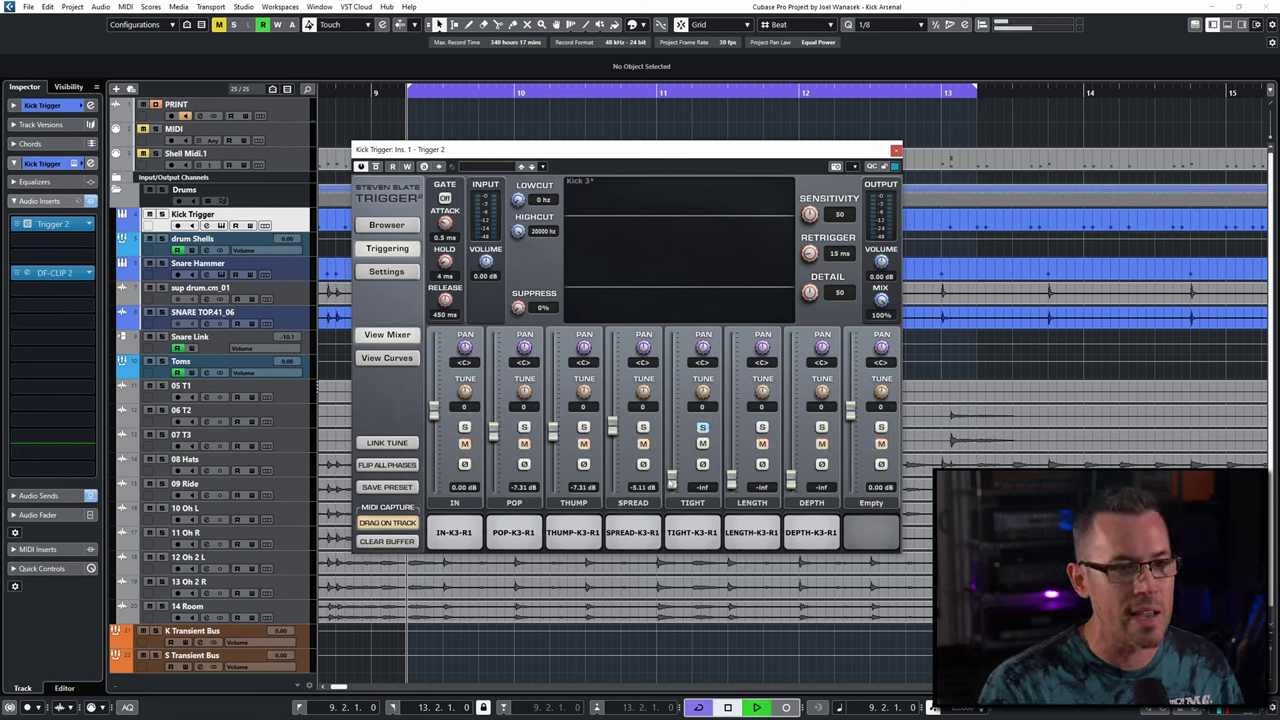
# - Audition the TIGHT mic at a few levels, then pull it back to -inf
pyautogui.moveTo(671, 482); pyautogui.dragTo(676, 428)
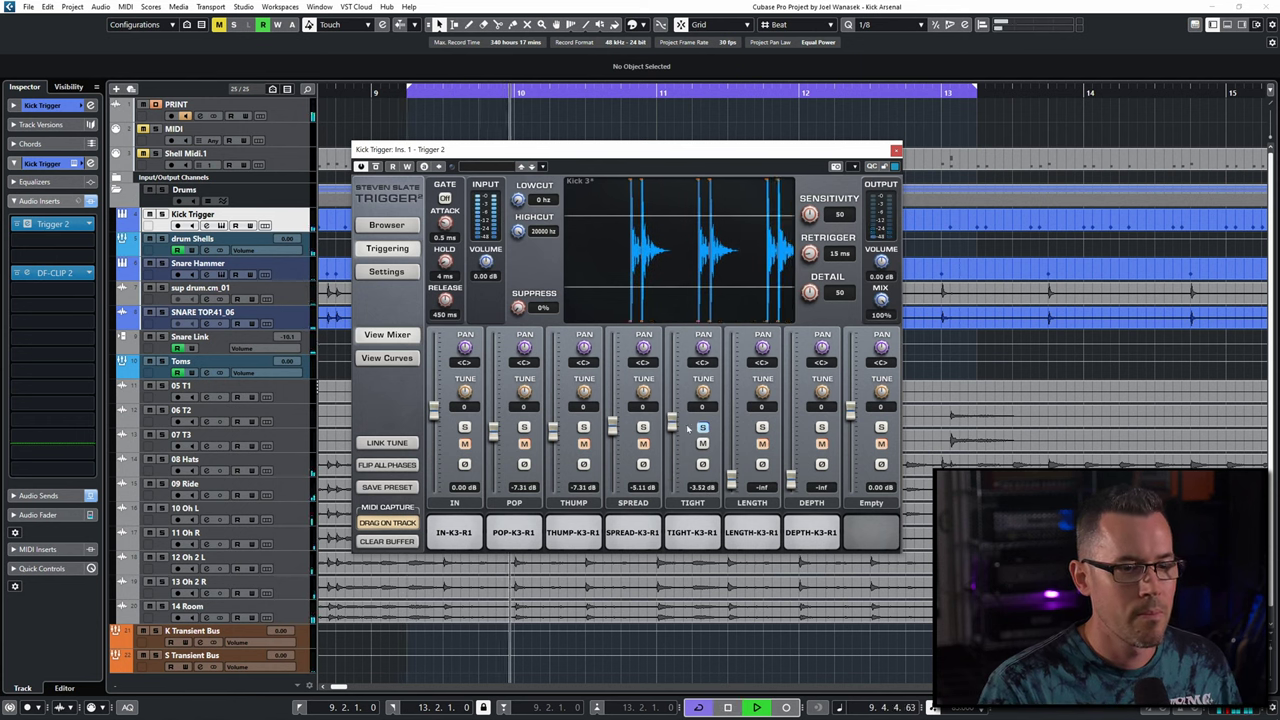
pyautogui.press('space')
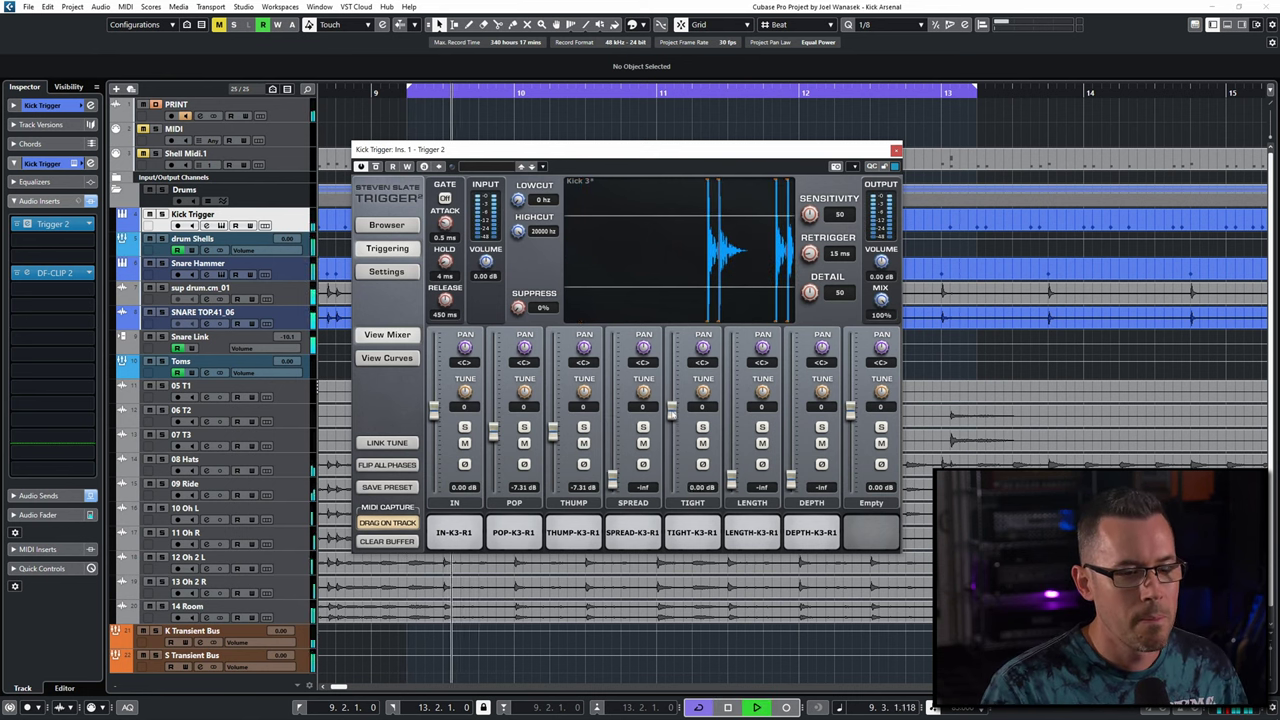
pyautogui.moveTo(676, 427)
pyautogui.mouseDown()
pyautogui.moveTo(670, 488)
pyautogui.moveTo(676, 420)
pyautogui.mouseUp()
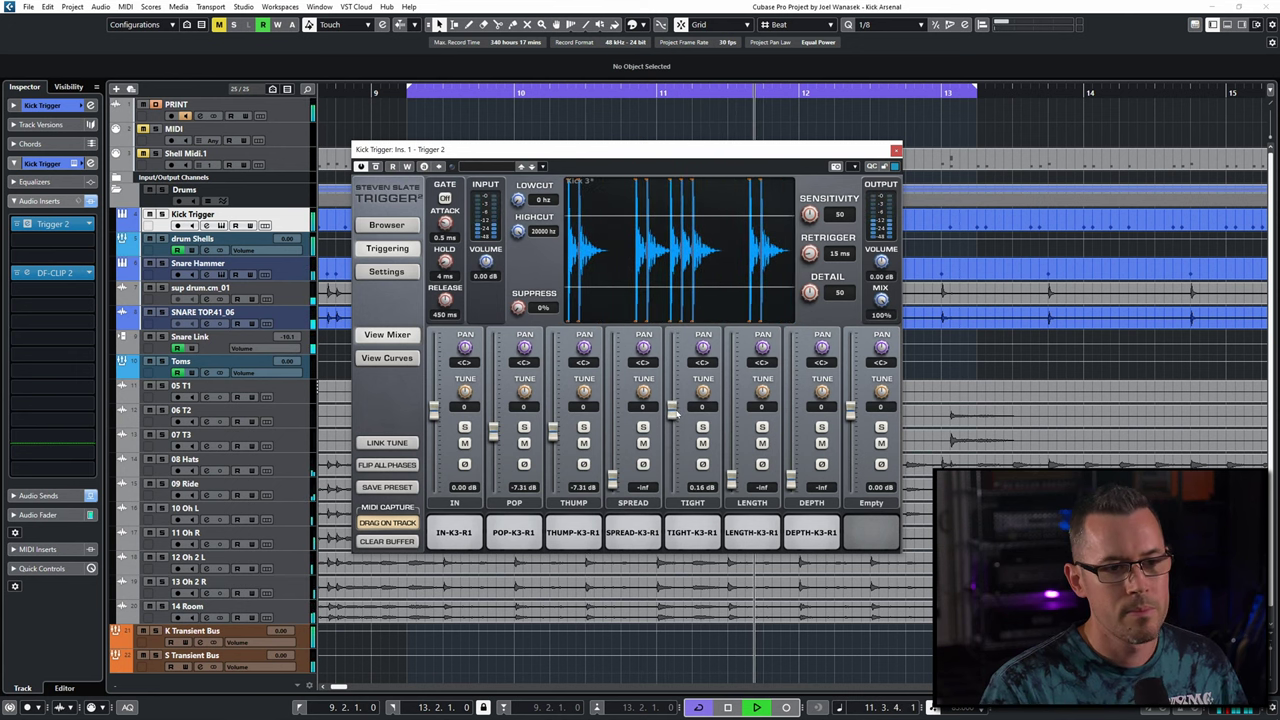
pyautogui.press('space')
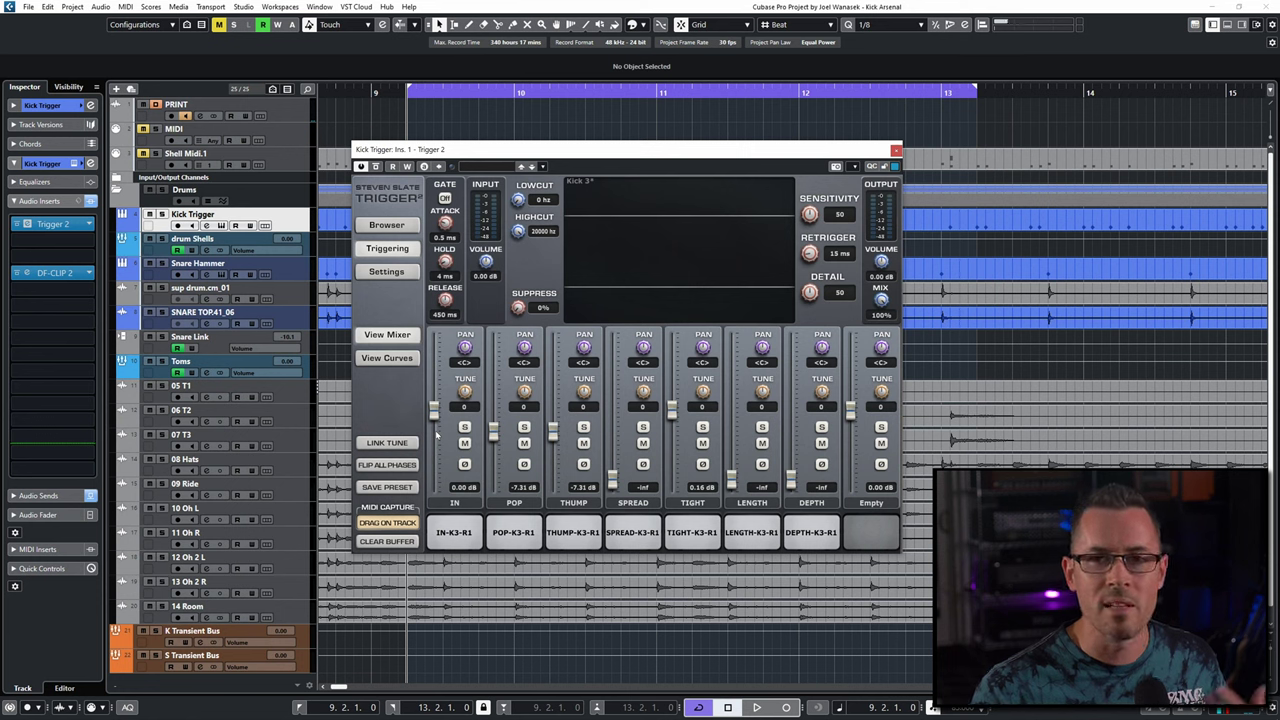
pyautogui.press('space')
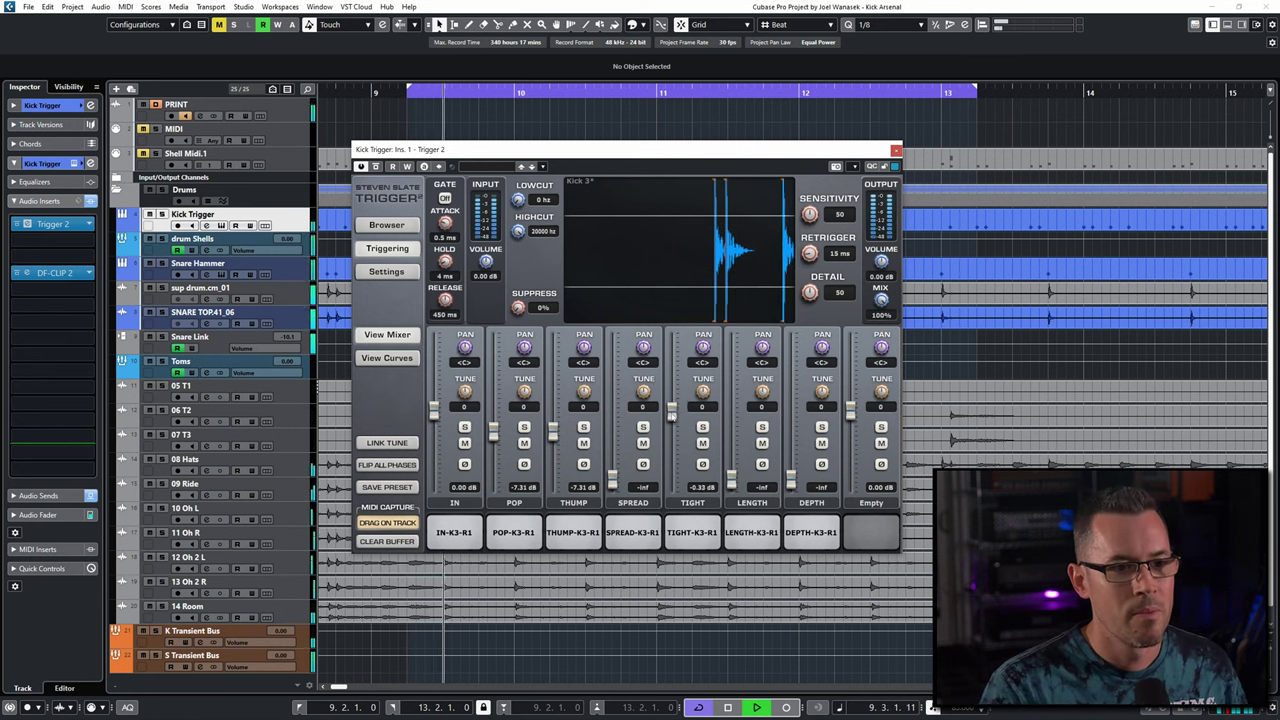
pyautogui.moveTo(673, 409); pyautogui.dragTo(673, 480)
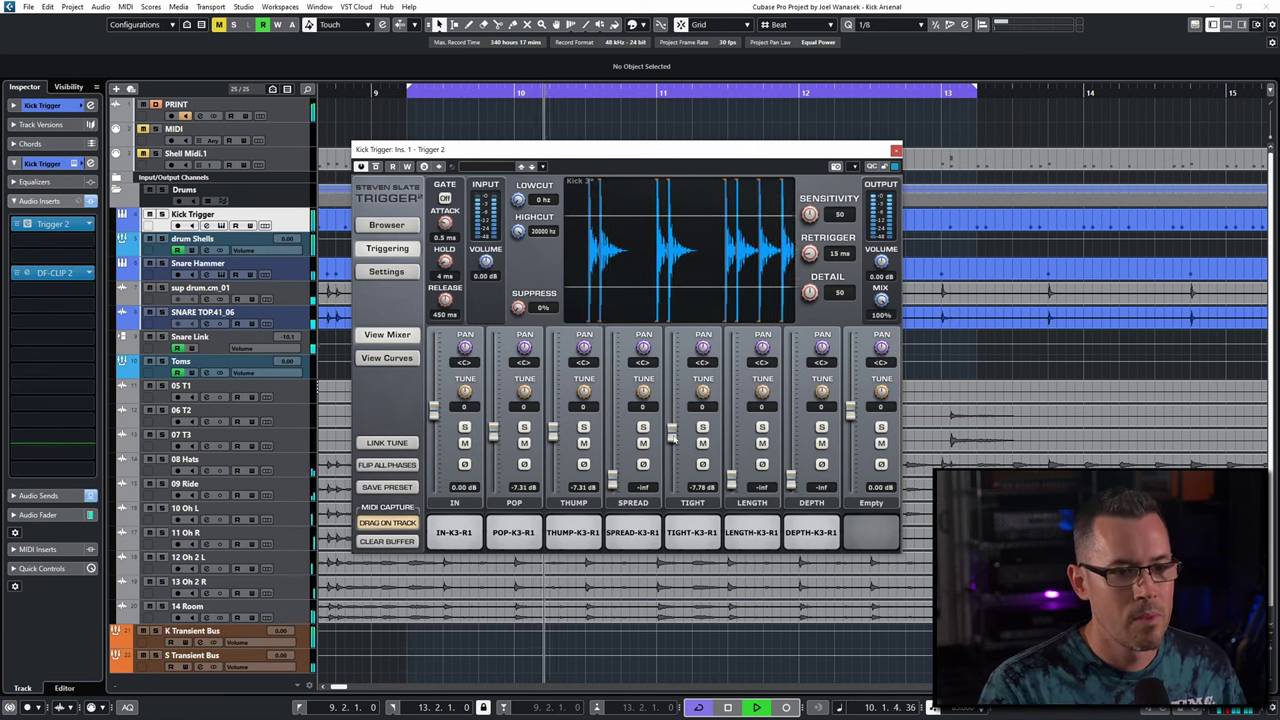
pyautogui.press('space')
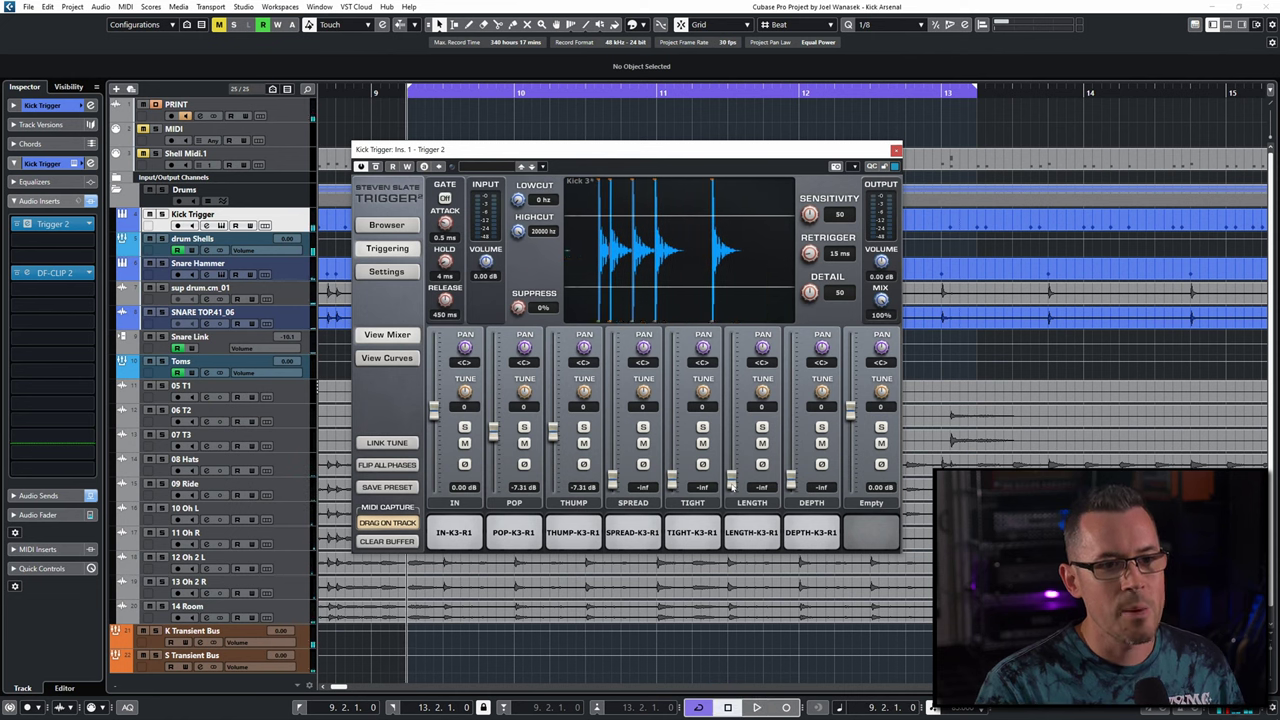
# - Audition the LENGTH mic at about 0 dB and then at -13.82 dB
pyautogui.press('space')
pyautogui.moveTo(731, 482); pyautogui.dragTo(734, 414)
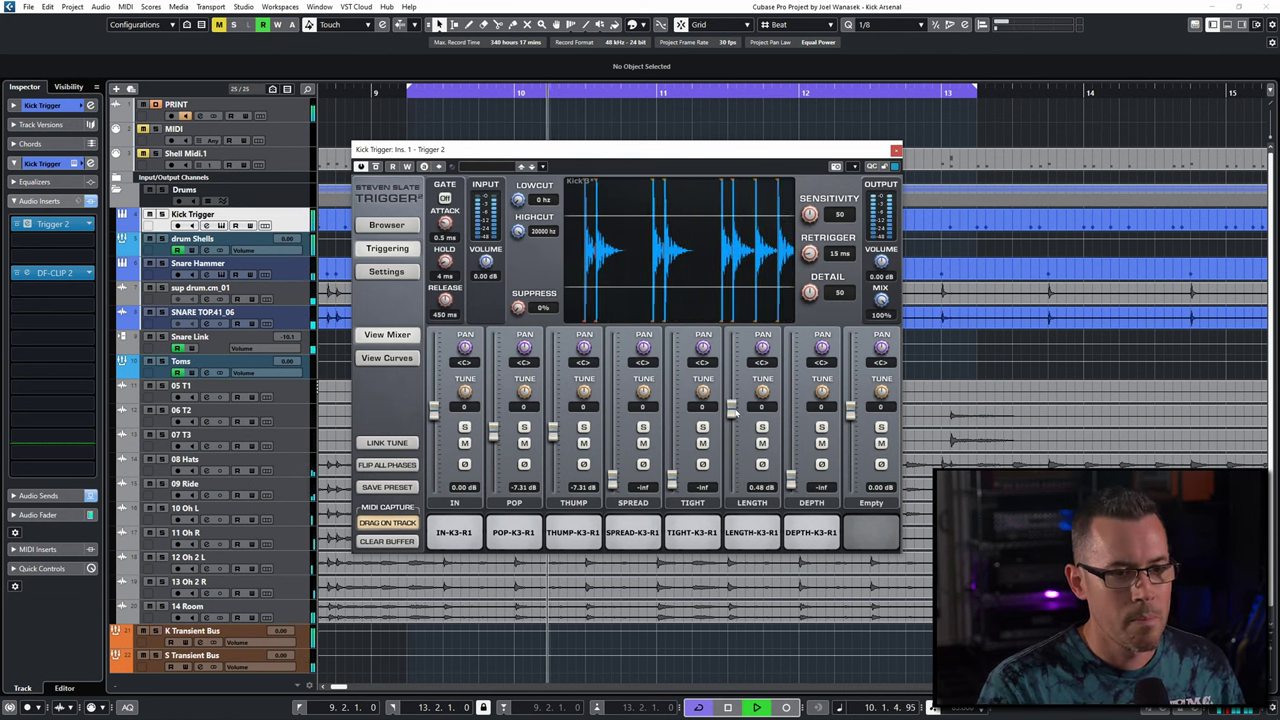
pyautogui.press('space')
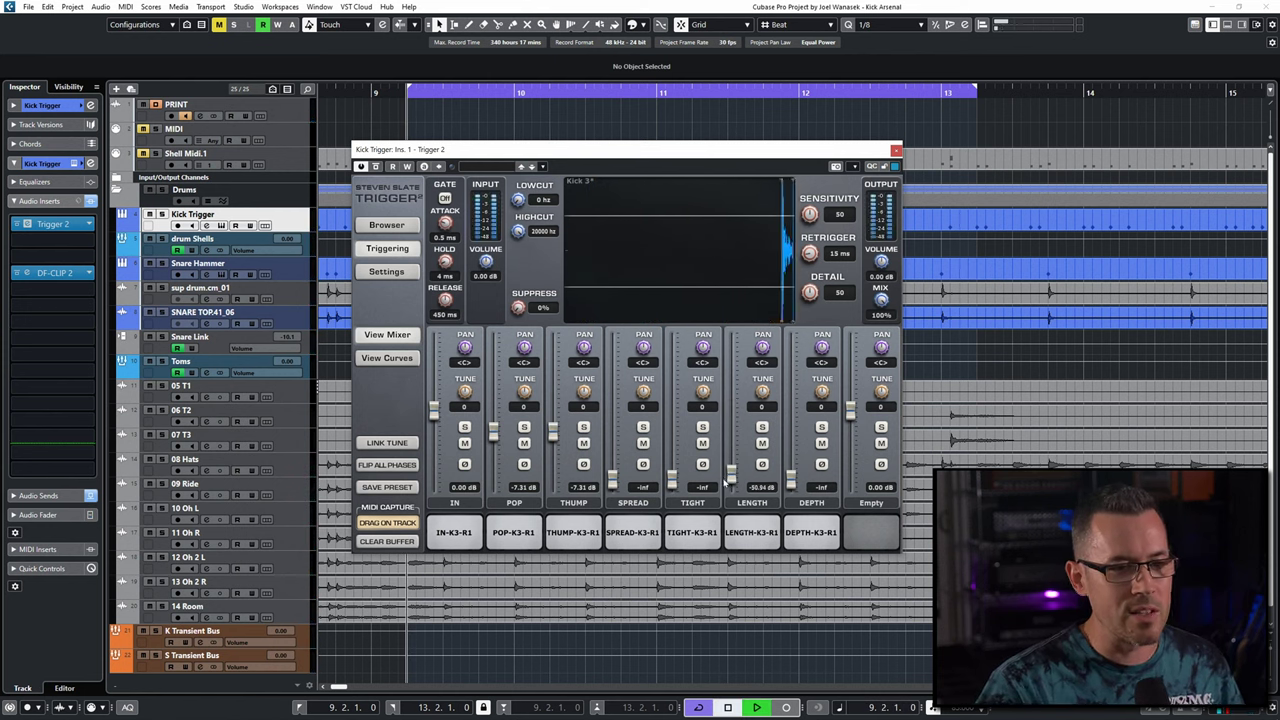
pyautogui.press('space')
pyautogui.moveTo(728, 482); pyautogui.dragTo(736, 442)
pyautogui.press('space')
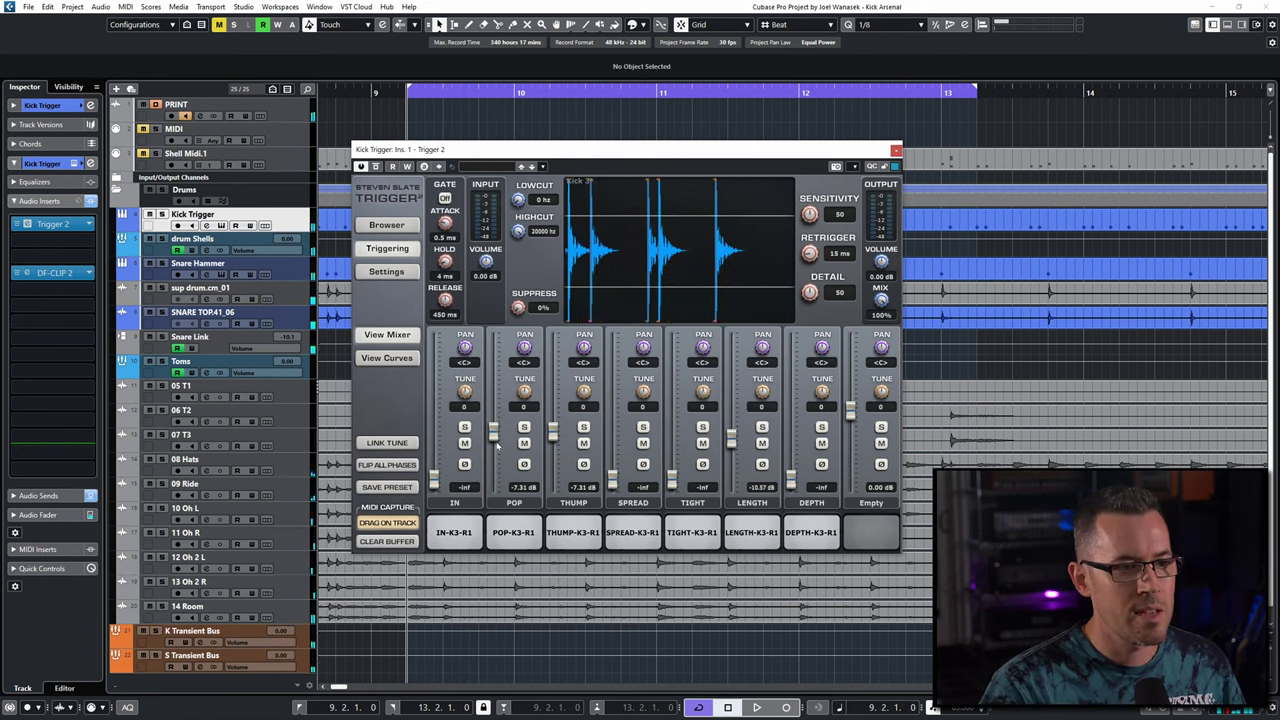
# - Play from bar 9 while adjusting POP and bringing SPREAD up, then stop
pyautogui.press('space')
pyautogui.moveTo(493, 404); pyautogui.dragTo(493, 410)
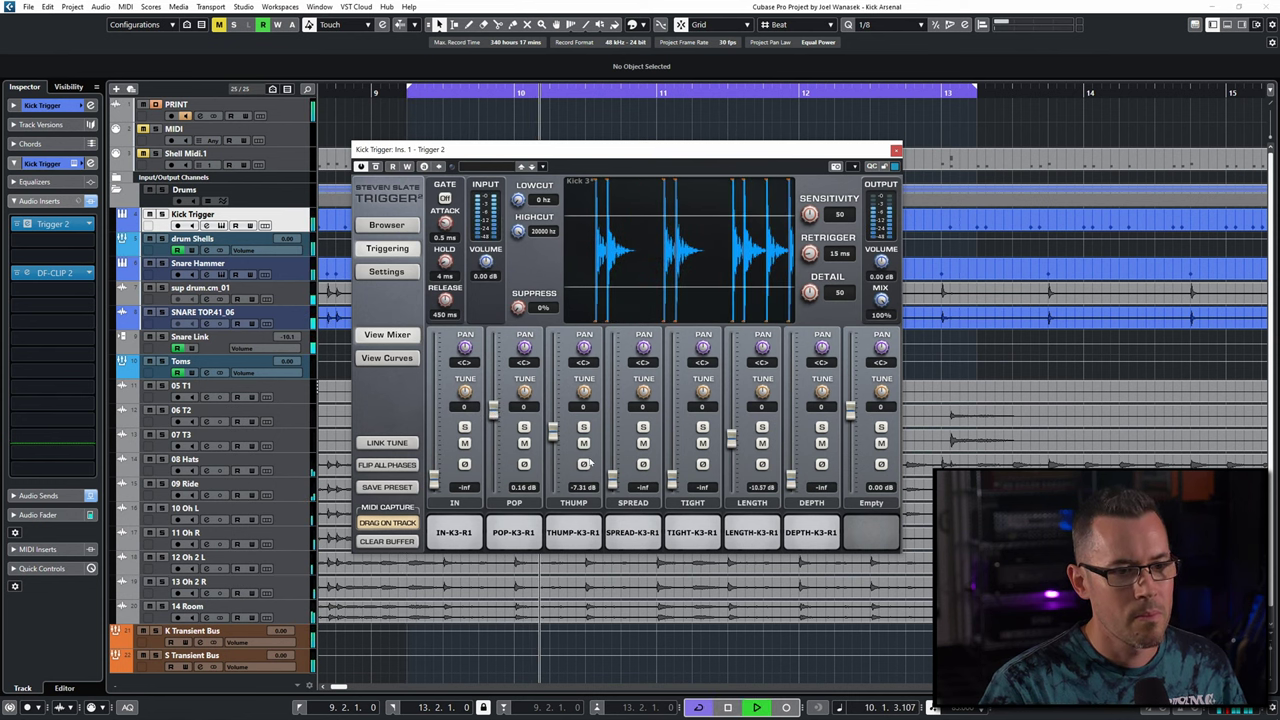
pyautogui.moveTo(612, 480); pyautogui.dragTo(617, 400)
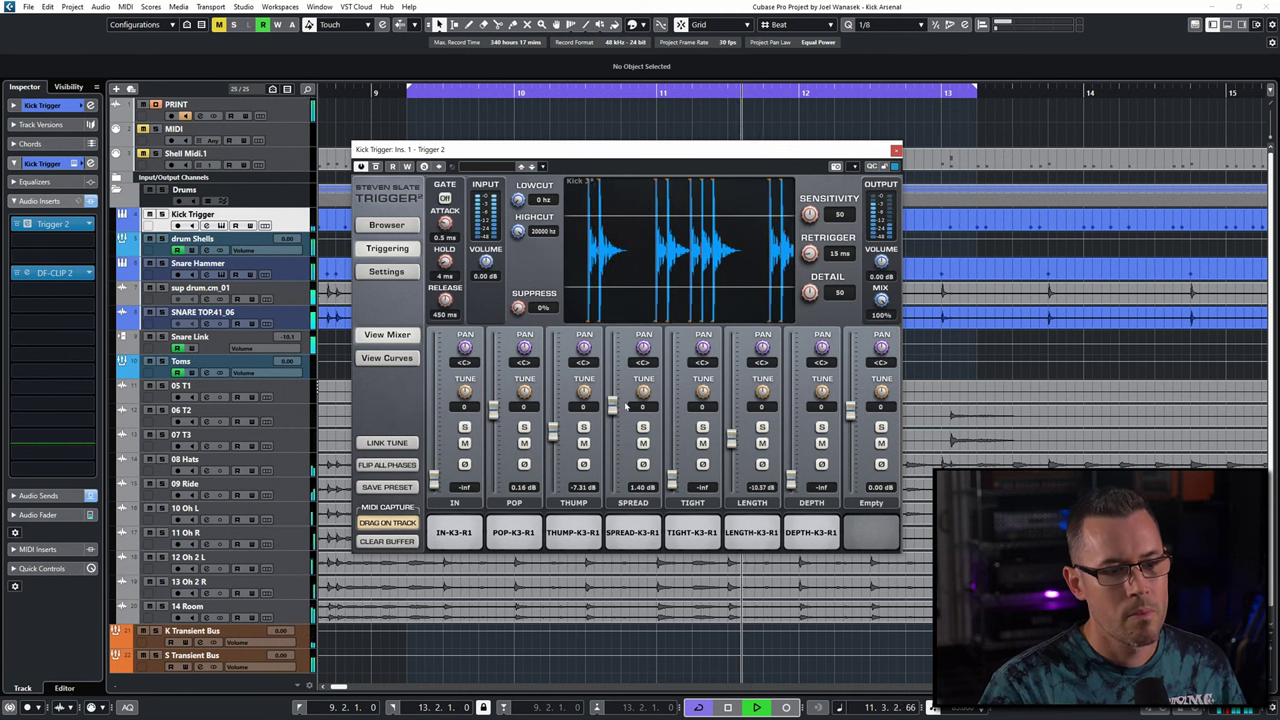
pyautogui.press('space')
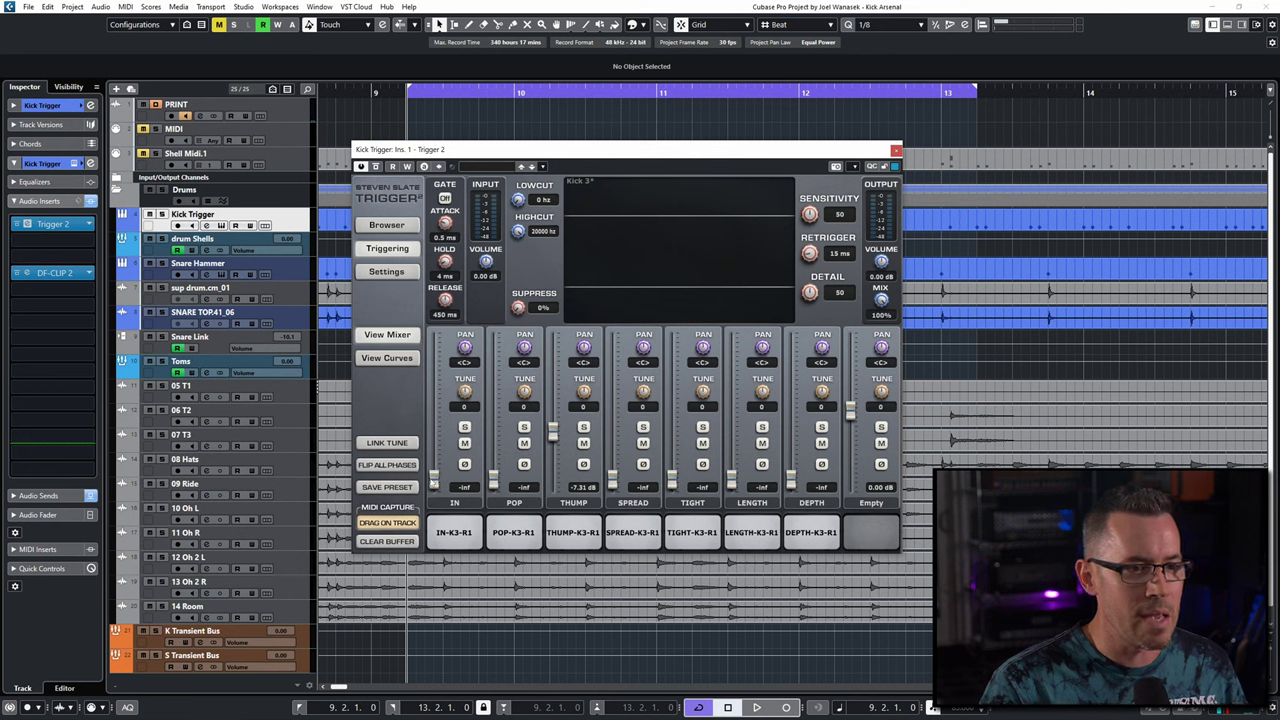
# - Bring in DEPTH at -9.51, TIGHT at -12.28 and SPREAD at -0.49 dB, auditioning the blend
pyautogui.press('space')
pyautogui.moveTo(790, 483); pyautogui.dragTo(791, 424)
pyautogui.press('space')
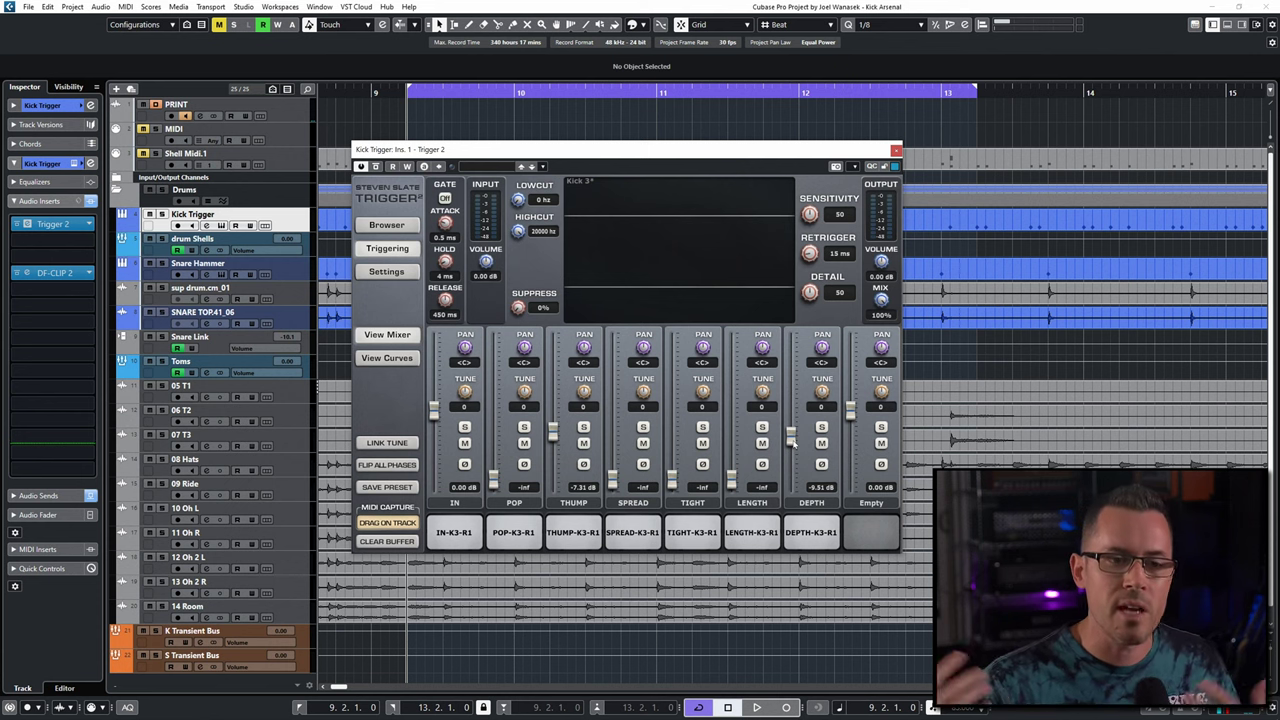
pyautogui.press('space')
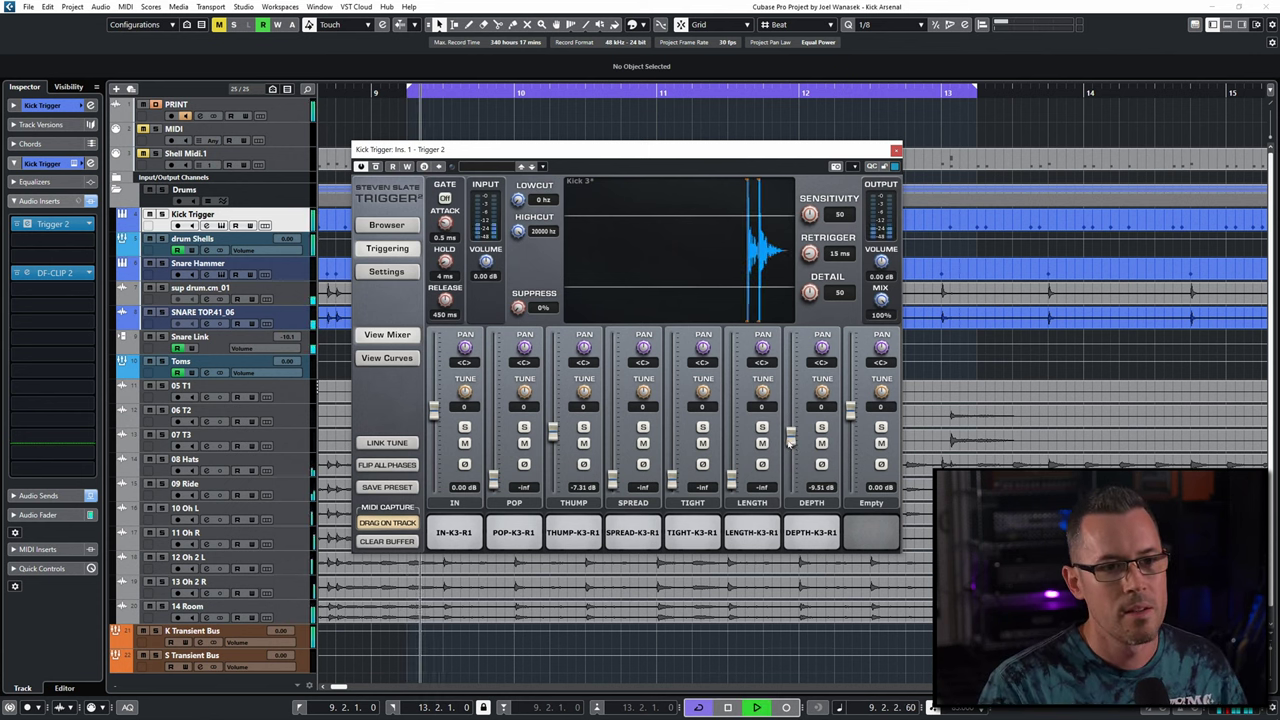
pyautogui.moveTo(672, 479); pyautogui.dragTo(672, 439)
pyautogui.moveTo(612, 480); pyautogui.dragTo(612, 408)
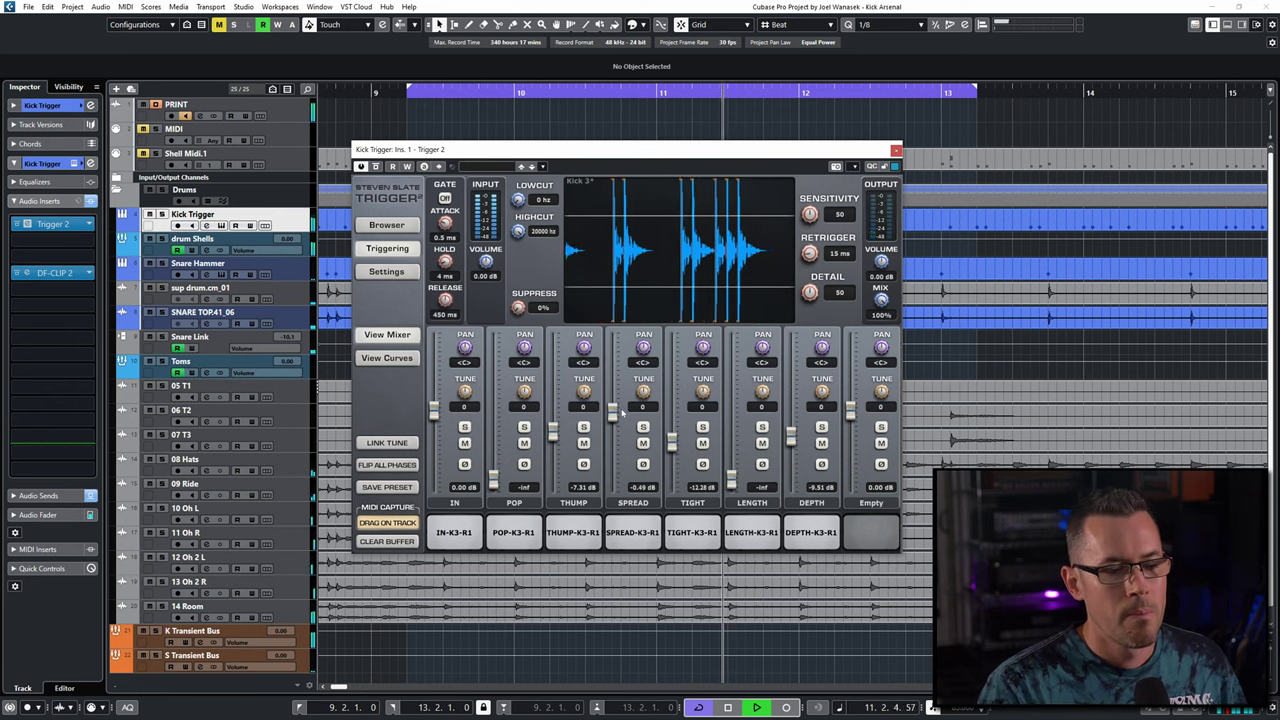
pyautogui.press('space')
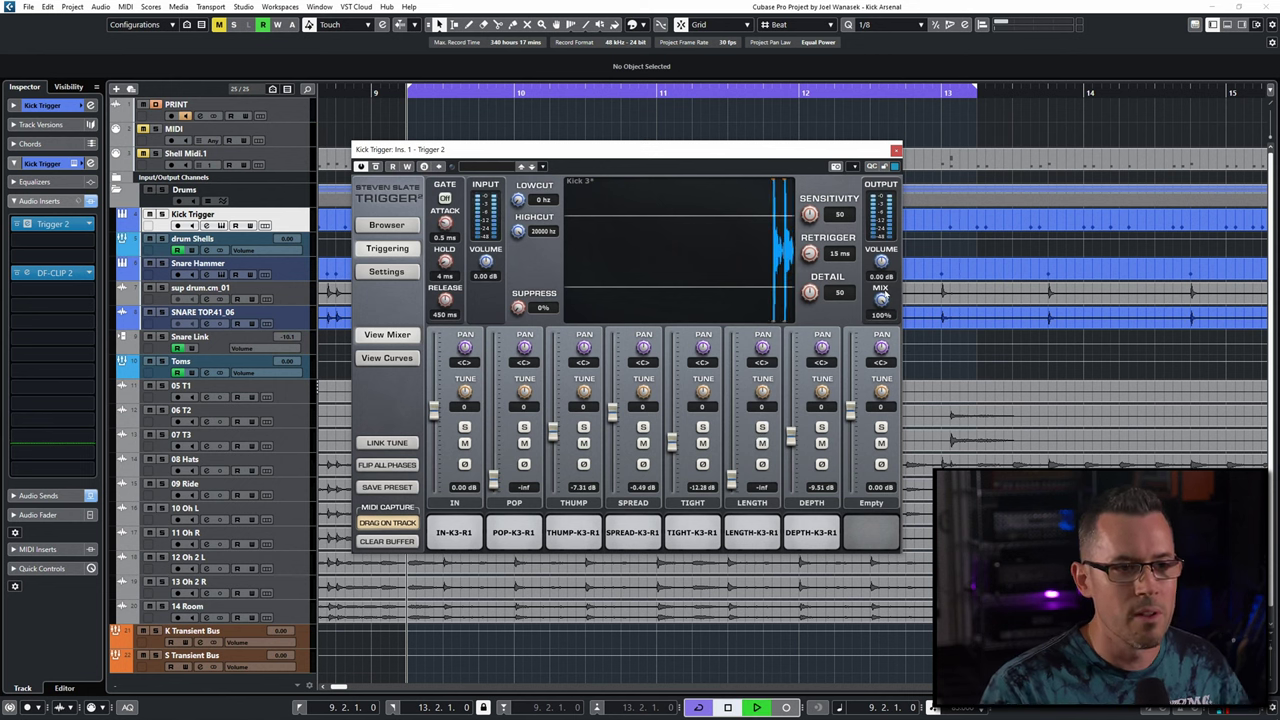
pyautogui.press('space')
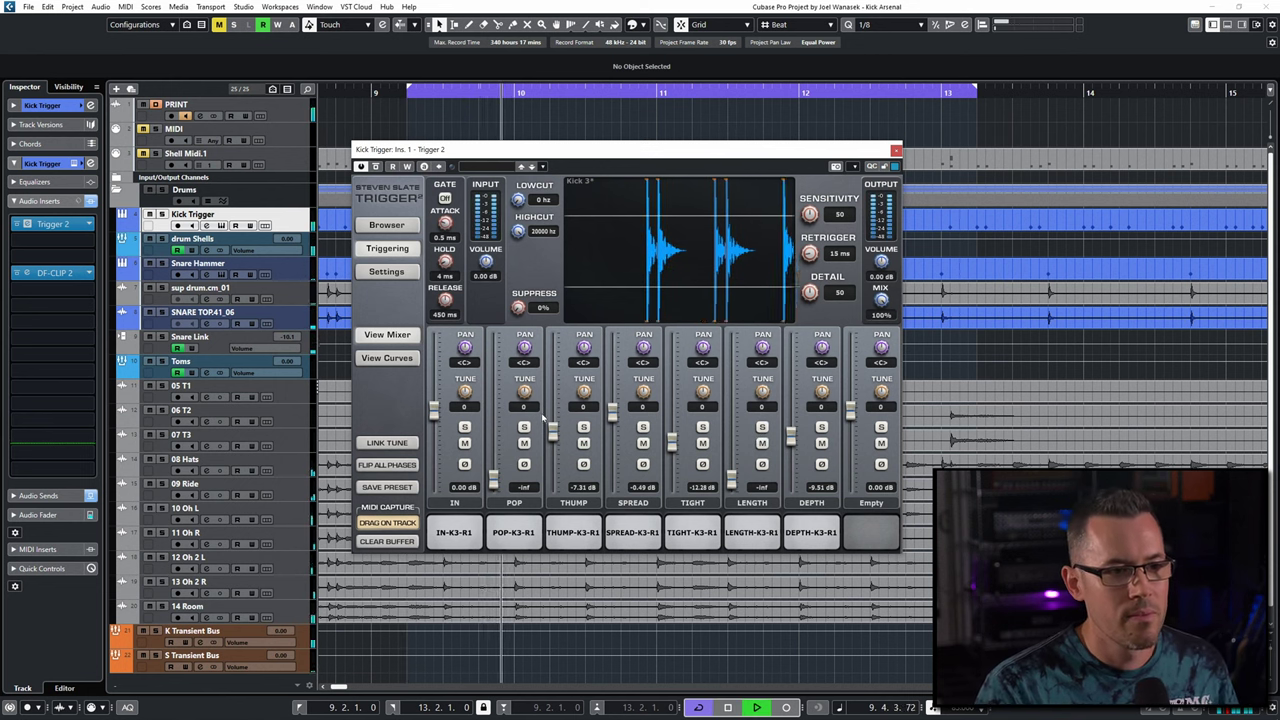
# - During playback, bring POP up and experiment with TIGHT, THUMP and SPREAD levels
pyautogui.moveTo(493, 480); pyautogui.dragTo(435, 455)
pyautogui.moveTo(494, 396); pyautogui.dragTo(494, 398)
pyautogui.moveTo(612, 410); pyautogui.dragTo(672, 406)
pyautogui.moveTo(612, 445); pyautogui.dragTo(612, 472)
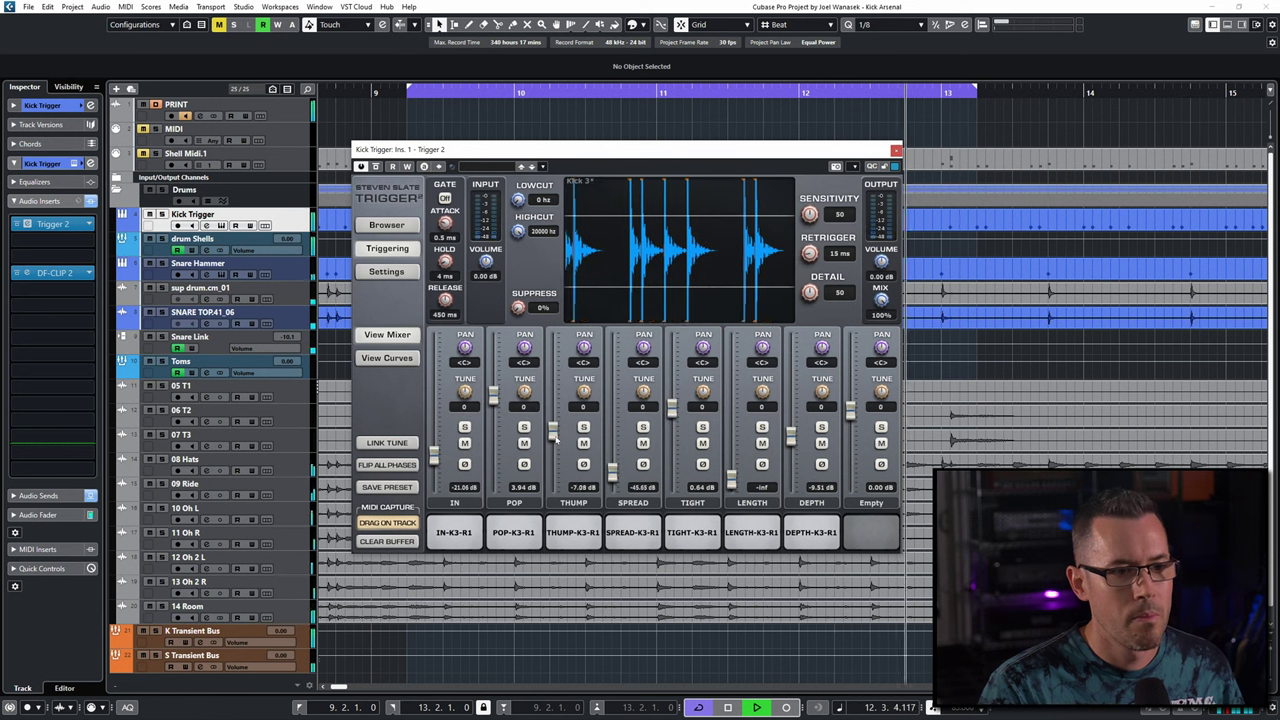
pyautogui.moveTo(552, 432); pyautogui.dragTo(444, 420)
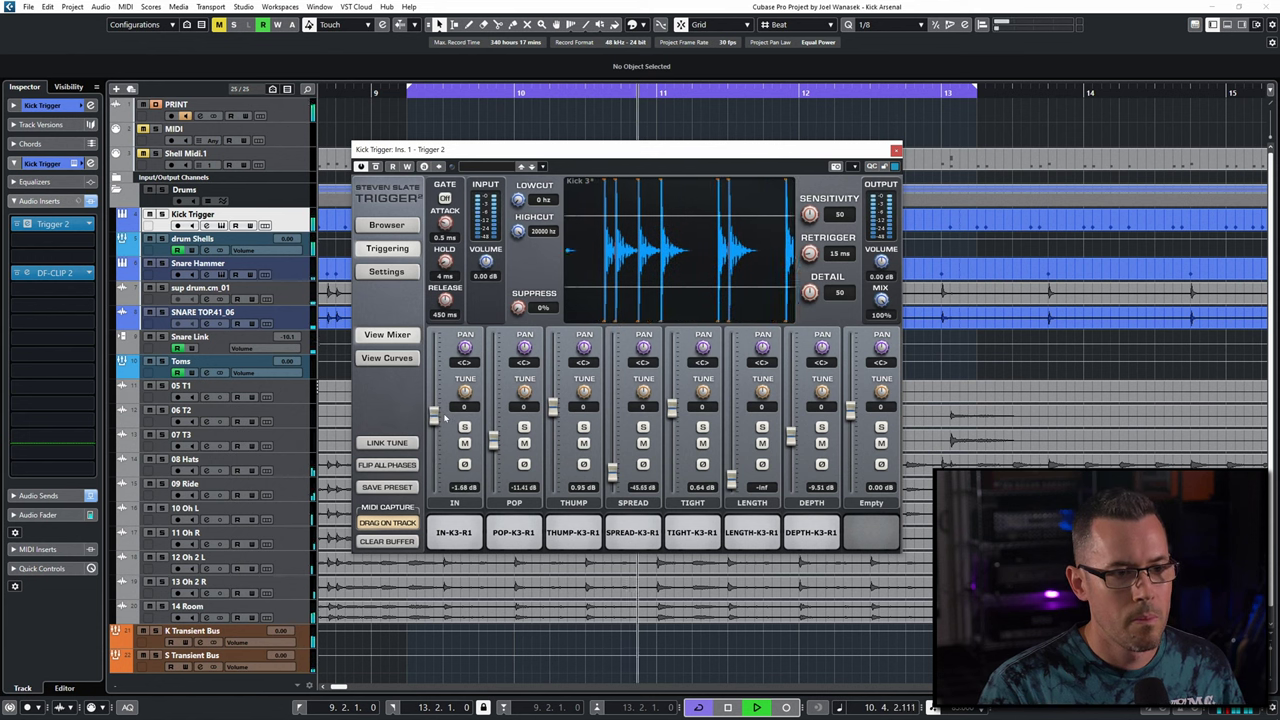
pyautogui.moveTo(610, 469); pyautogui.dragTo(612, 418)
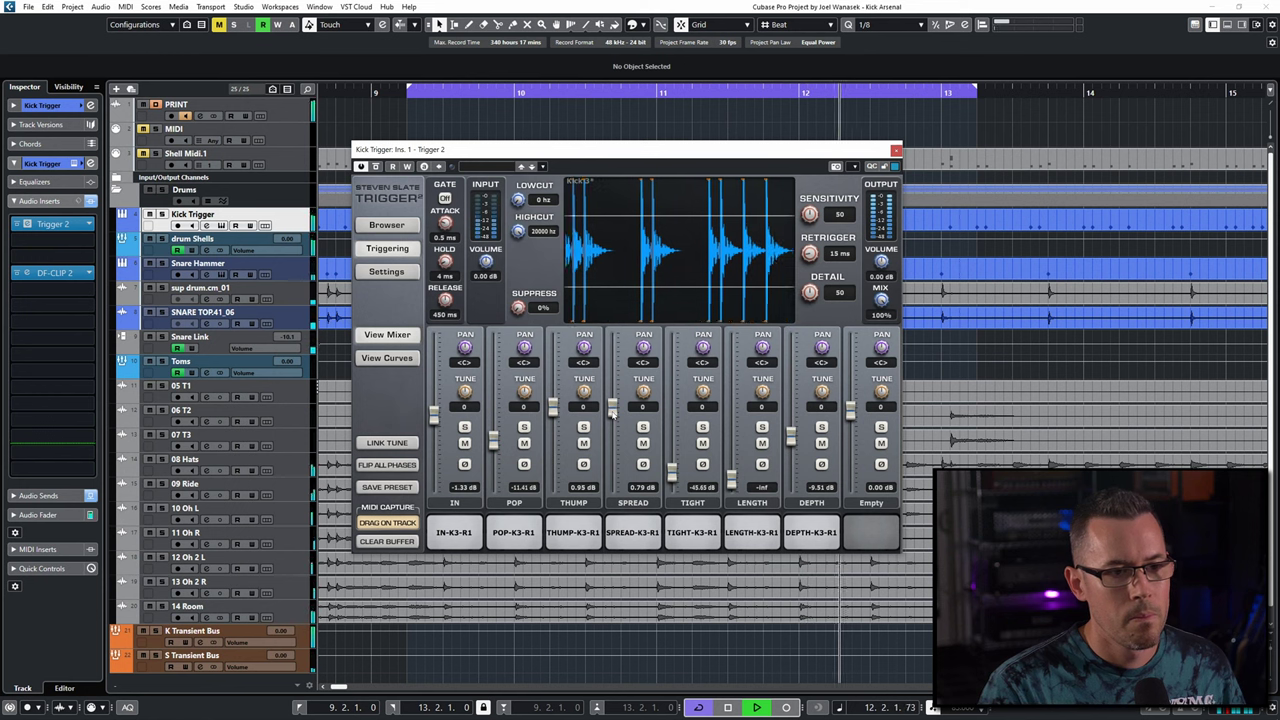
pyautogui.moveTo(612, 418); pyautogui.dragTo(612, 416)
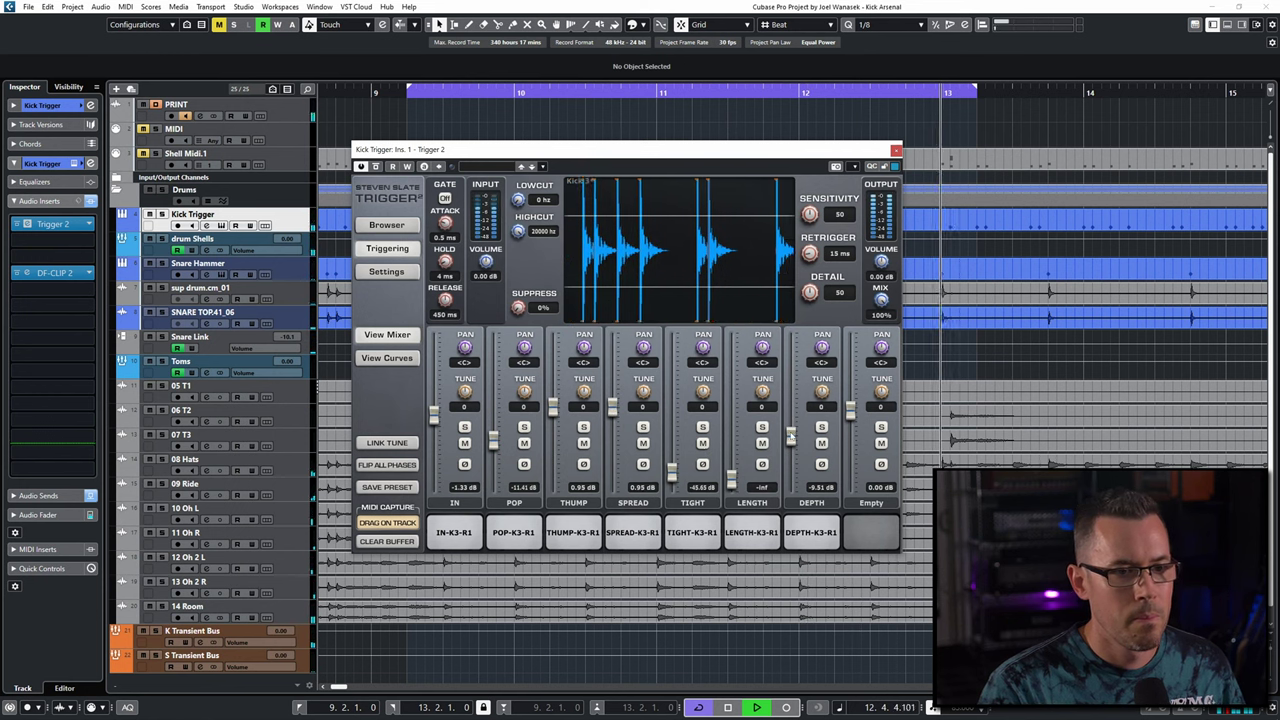
# - Settle IN 3.94, SPREAD -23.49, TIGHT -16.83, LENGTH -14.14, DEPTH -17.69 dB, THUMP silenced; stop
pyautogui.moveTo(790, 437); pyautogui.dragTo(731, 432)
pyautogui.moveTo(672, 470); pyautogui.dragTo(672, 388)
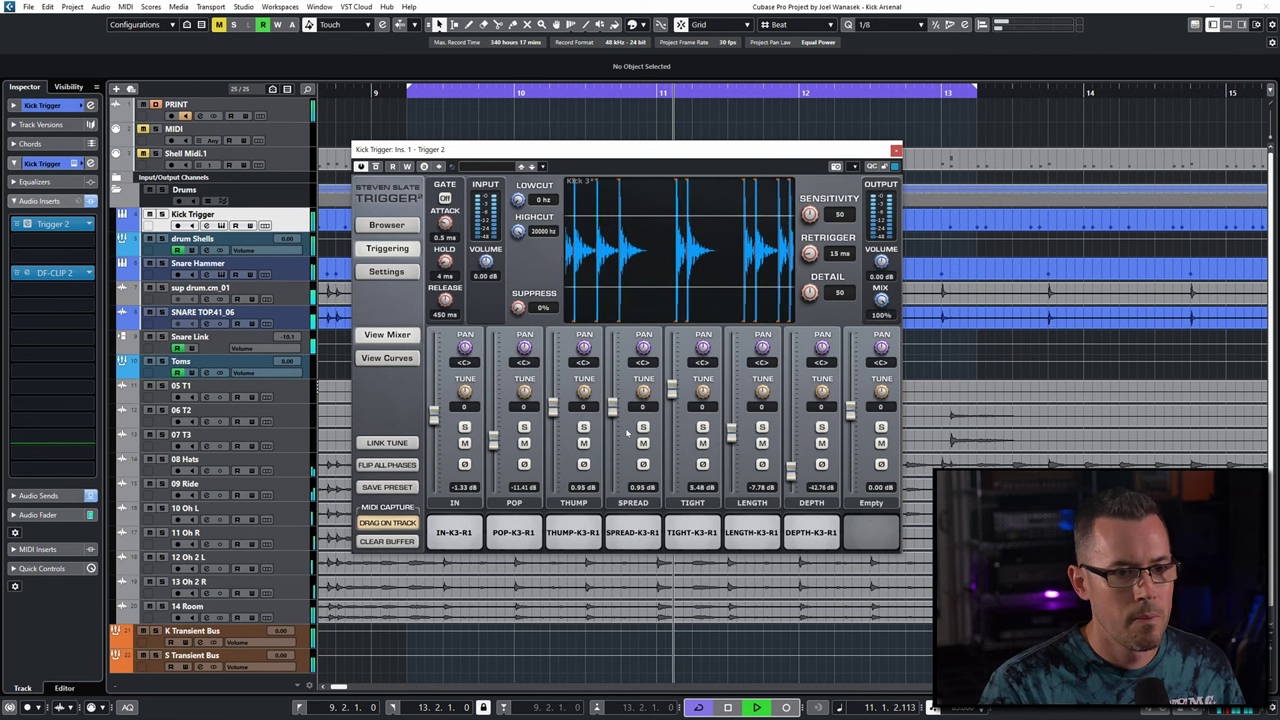
pyautogui.moveTo(618, 430); pyautogui.dragTo(612, 458)
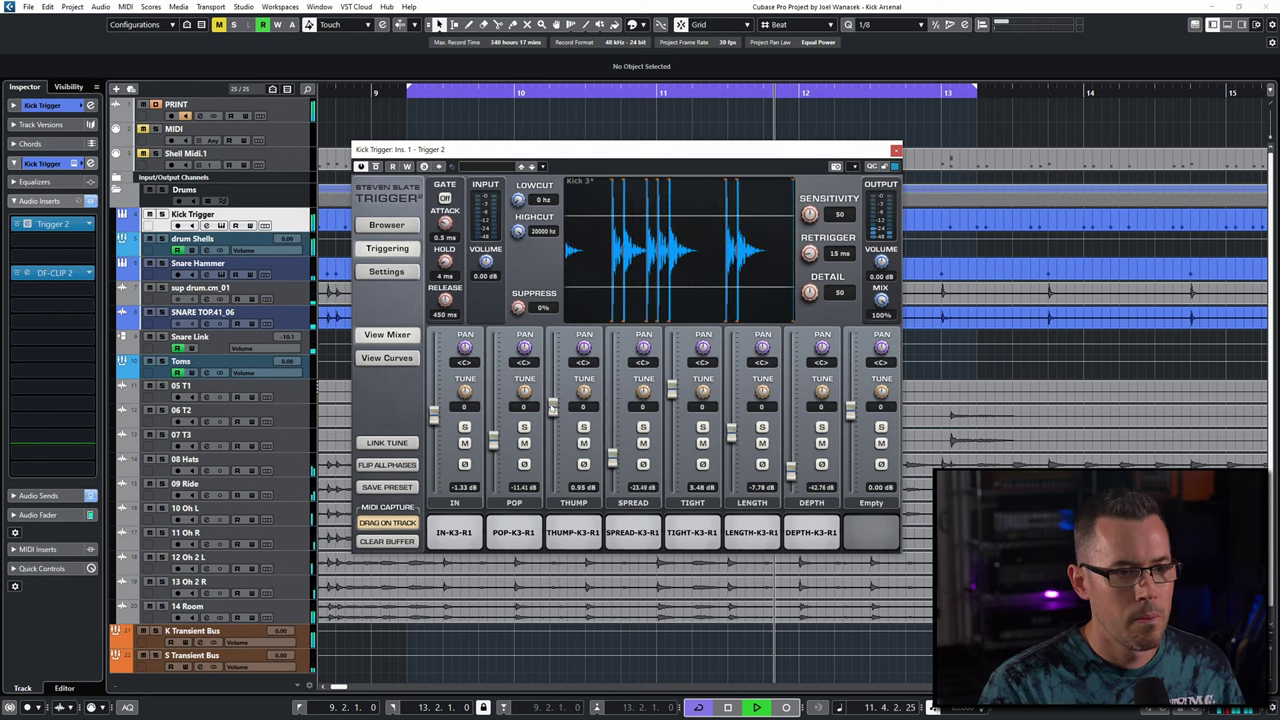
pyautogui.moveTo(673, 393); pyautogui.dragTo(682, 446)
pyautogui.moveTo(434, 414); pyautogui.dragTo(434, 396)
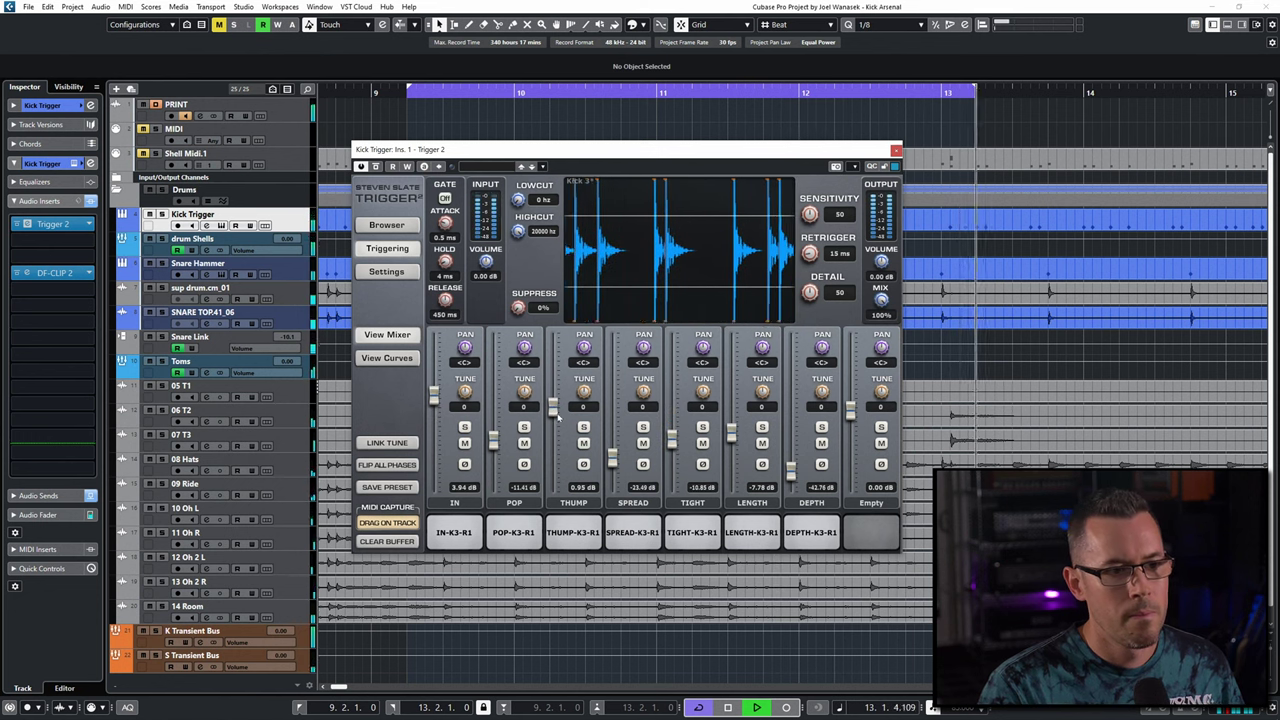
pyautogui.moveTo(552, 406); pyautogui.dragTo(552, 434)
pyautogui.moveTo(791, 470); pyautogui.dragTo(791, 417)
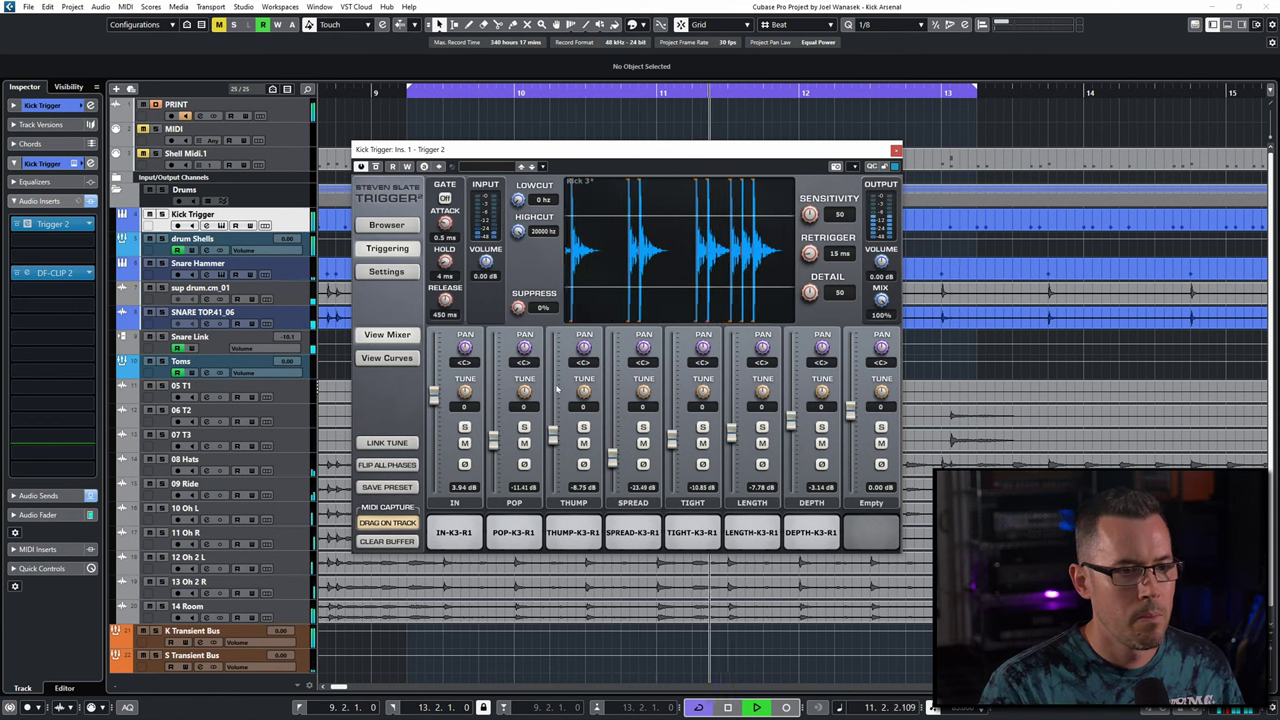
pyautogui.moveTo(552, 434); pyautogui.dragTo(553, 482)
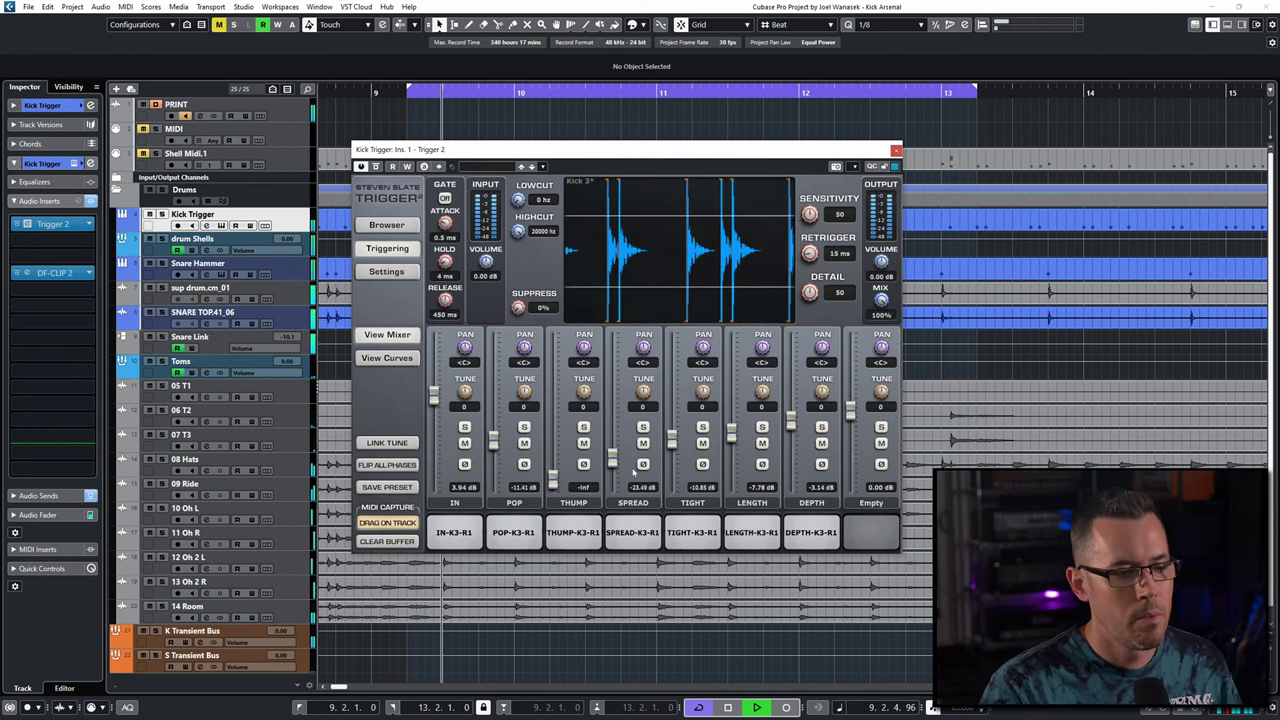
pyautogui.moveTo(791, 421); pyautogui.dragTo(671, 448)
pyautogui.press('space')
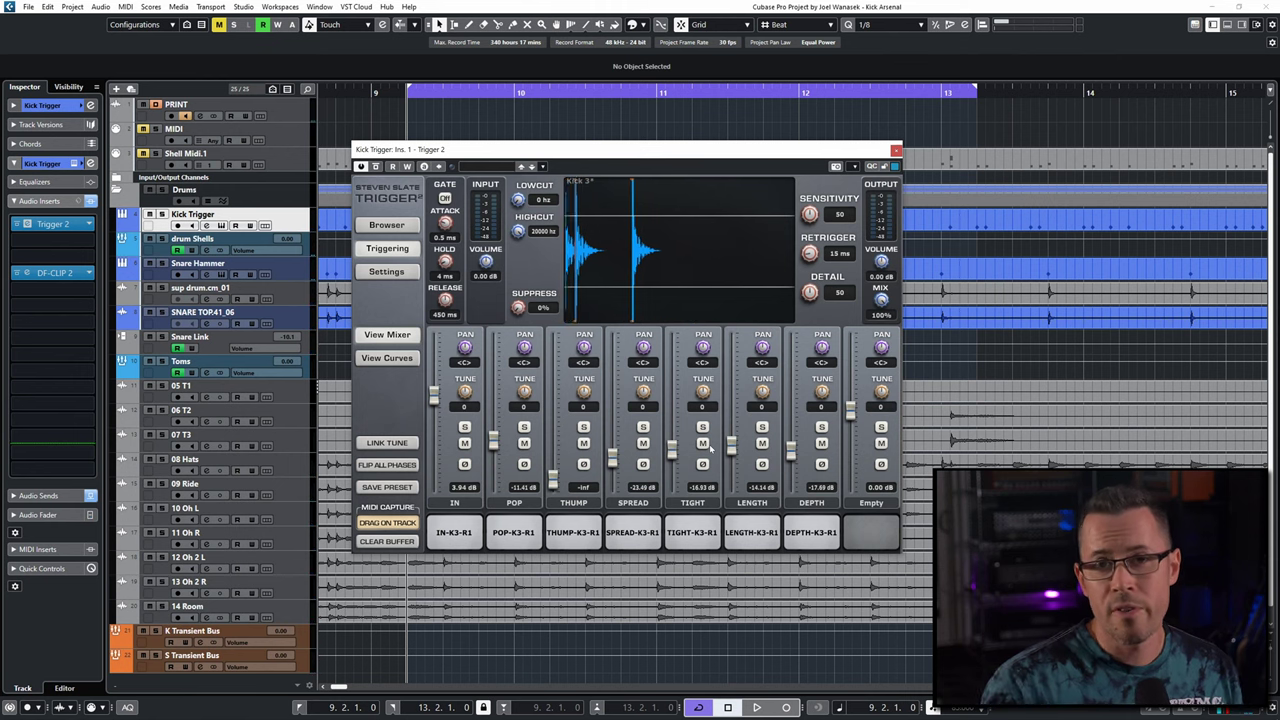
# - Load the Kick 1 preset and audition it while adjusting THUMP, SPREAD and DEPTH
pyautogui.click(400, 225)
pyautogui.click(520, 304)
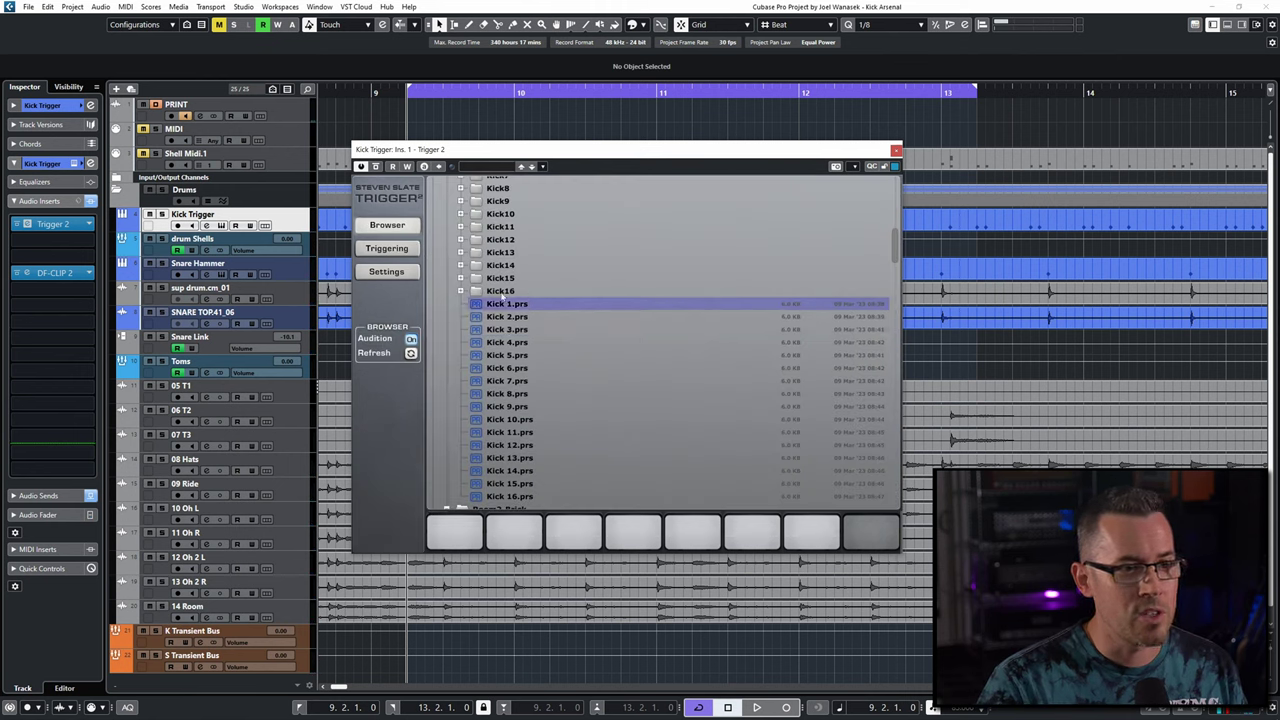
pyautogui.click(388, 248)
pyautogui.press('space')
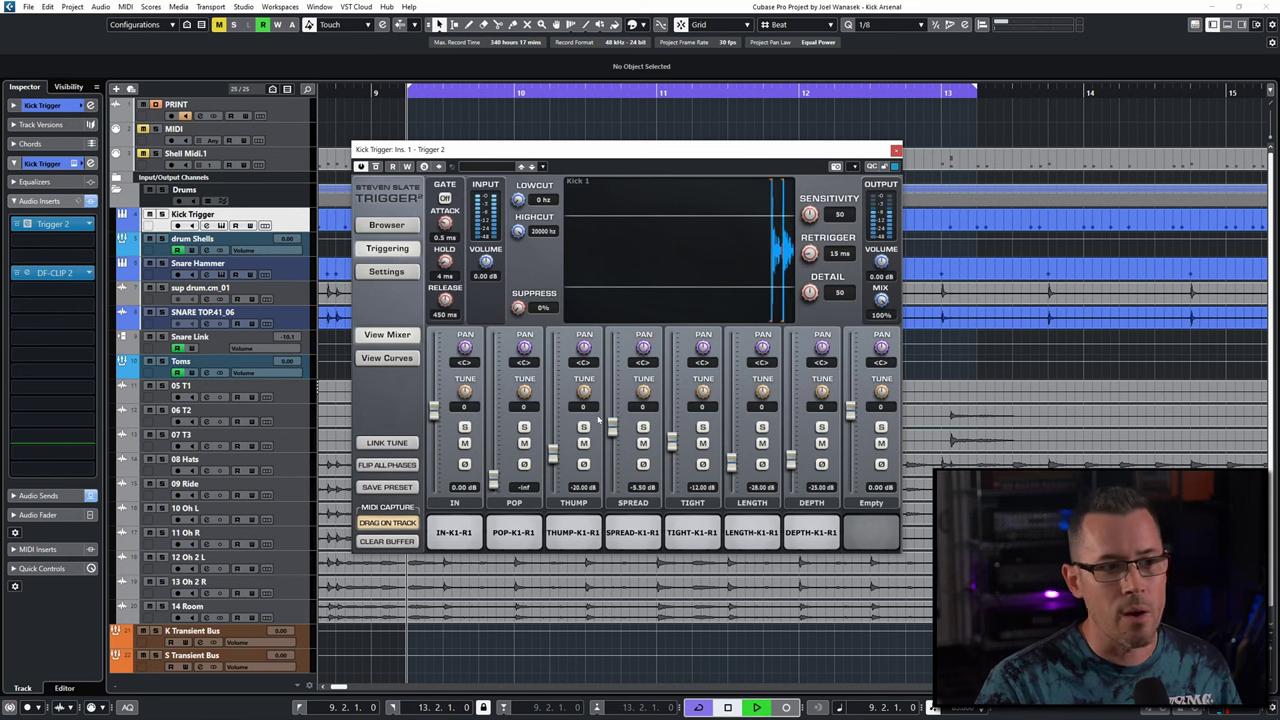
pyautogui.moveTo(556, 455)
pyautogui.mouseDown()
pyautogui.moveTo(558, 398)
pyautogui.moveTo(553, 480)
pyautogui.mouseUp()
pyautogui.press('space')
pyautogui.press('space')
pyautogui.moveTo(612, 427); pyautogui.dragTo(612, 398)
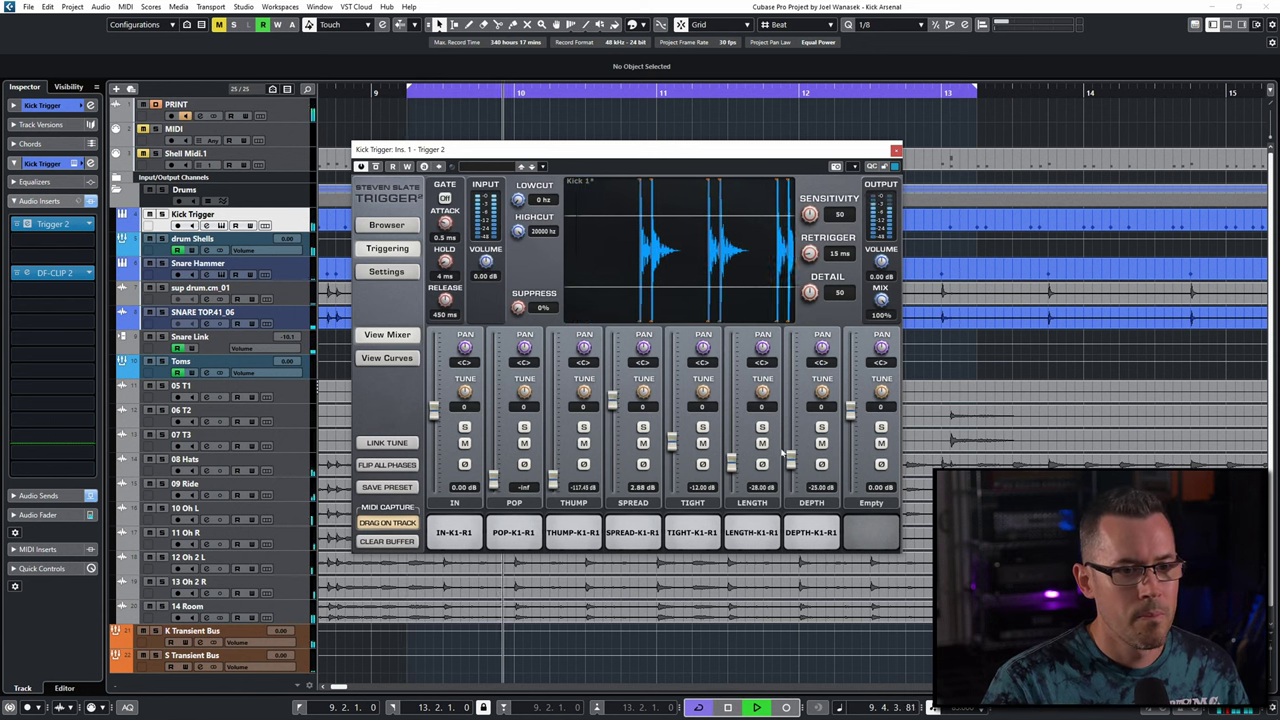
pyautogui.moveTo(791, 460); pyautogui.dragTo(790, 413)
pyautogui.moveTo(612, 398); pyautogui.dragTo(612, 410)
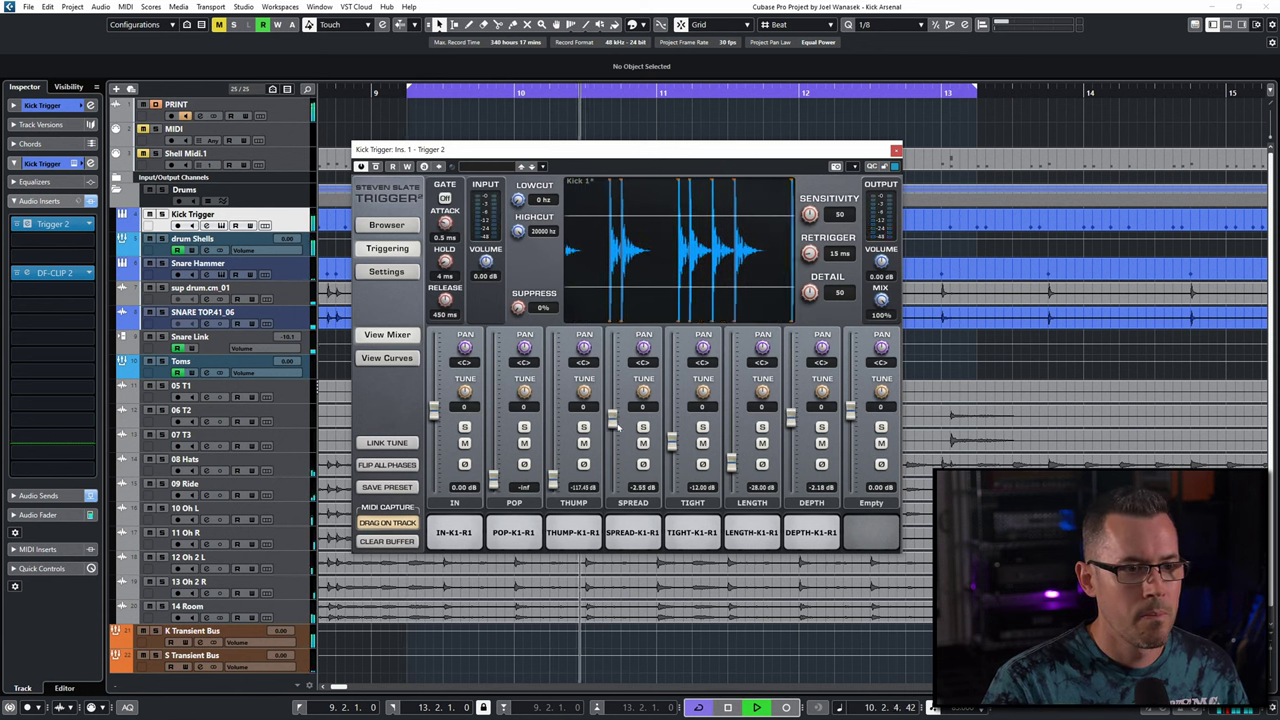
pyautogui.press('space')
# - Compare Kick 16 and Kick 10, keep Kick 16, and pull its DEPTH fader to -inf
pyautogui.click(396, 226)
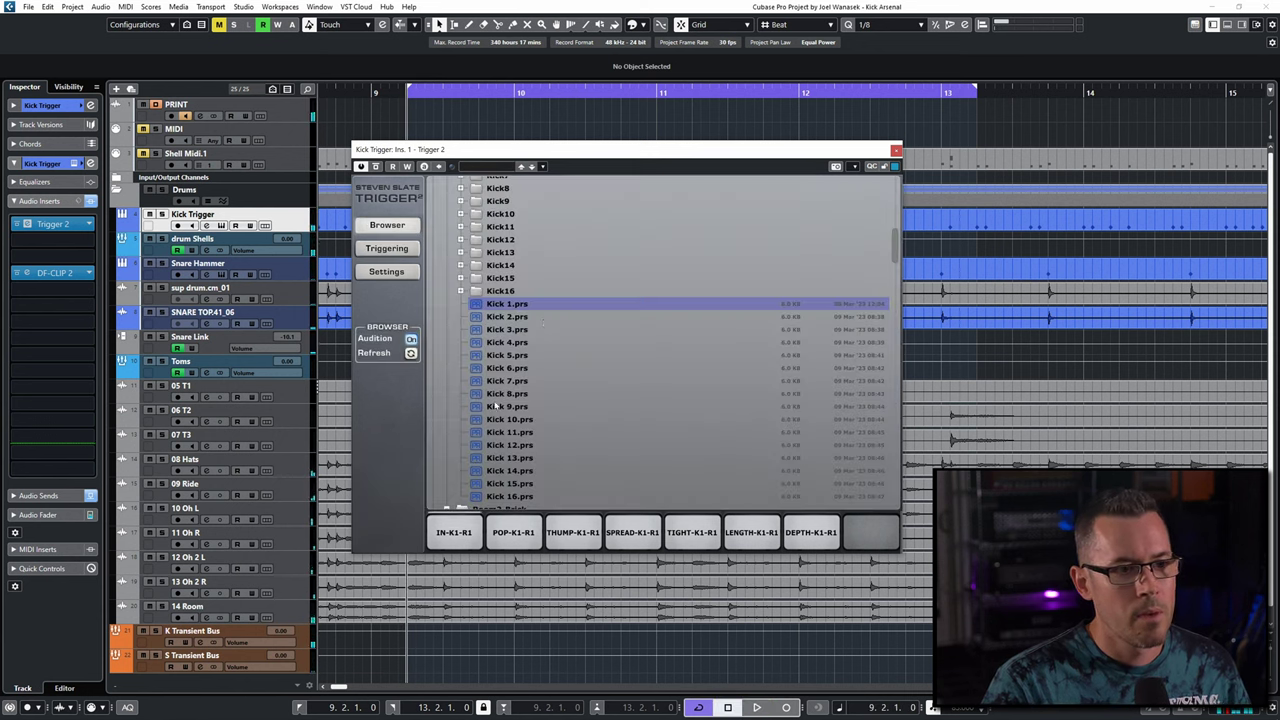
pyautogui.click(513, 495)
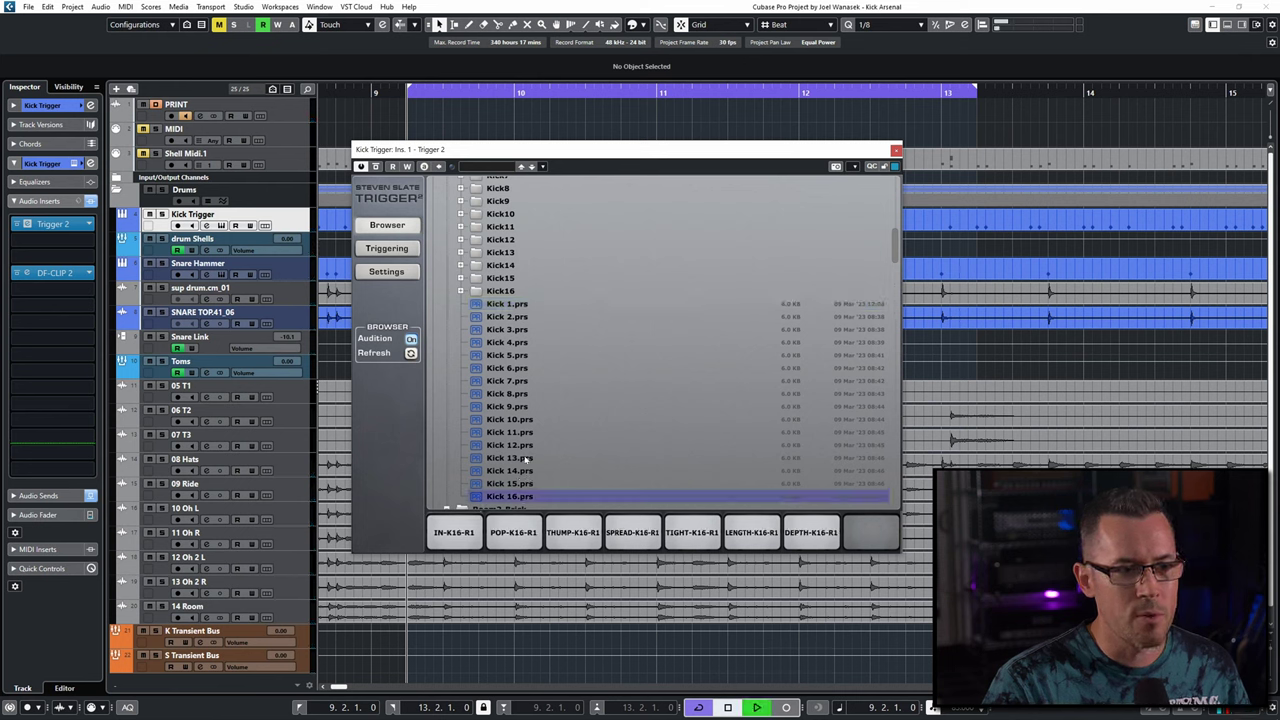
pyautogui.press('space')
pyautogui.click(526, 420)
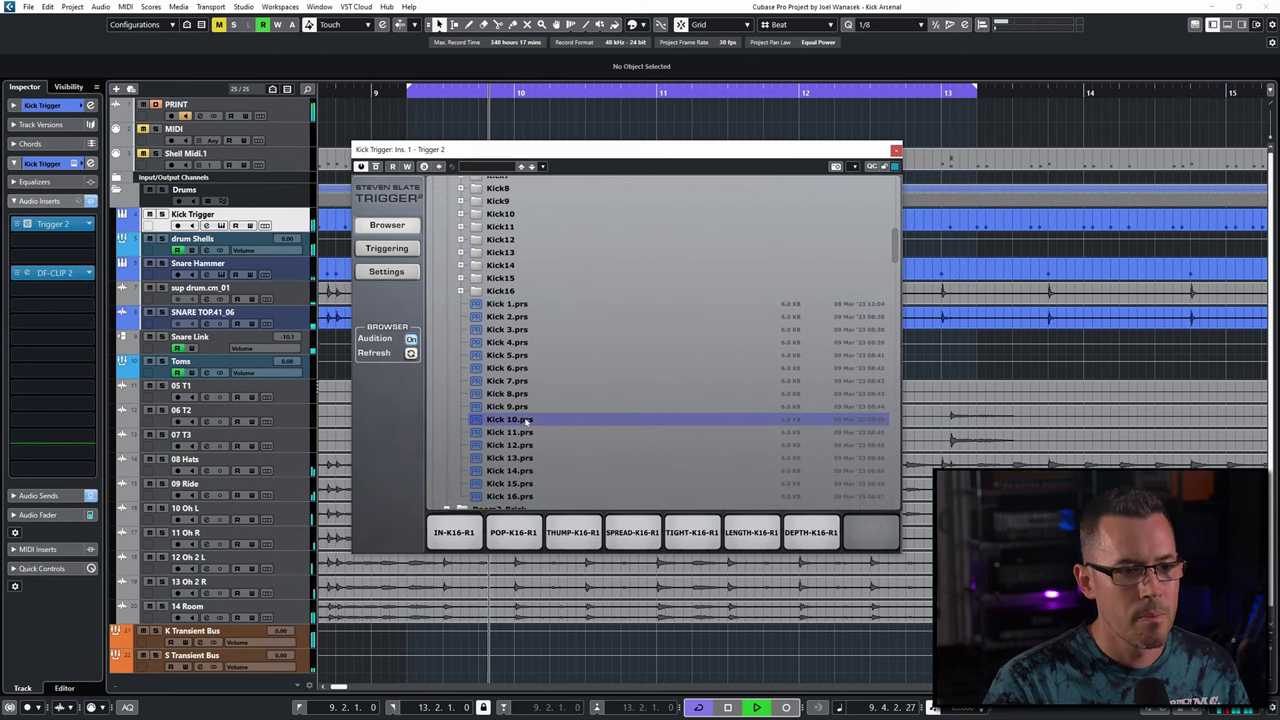
pyautogui.click(515, 497)
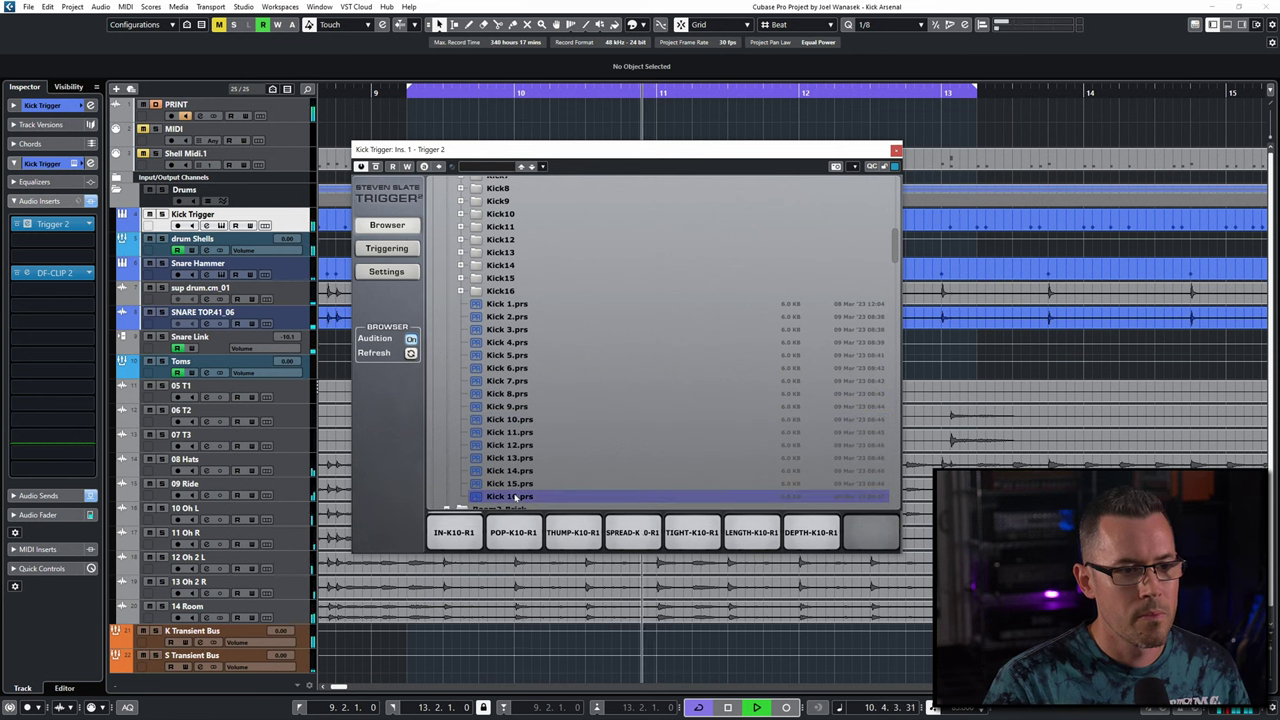
pyautogui.click(387, 248)
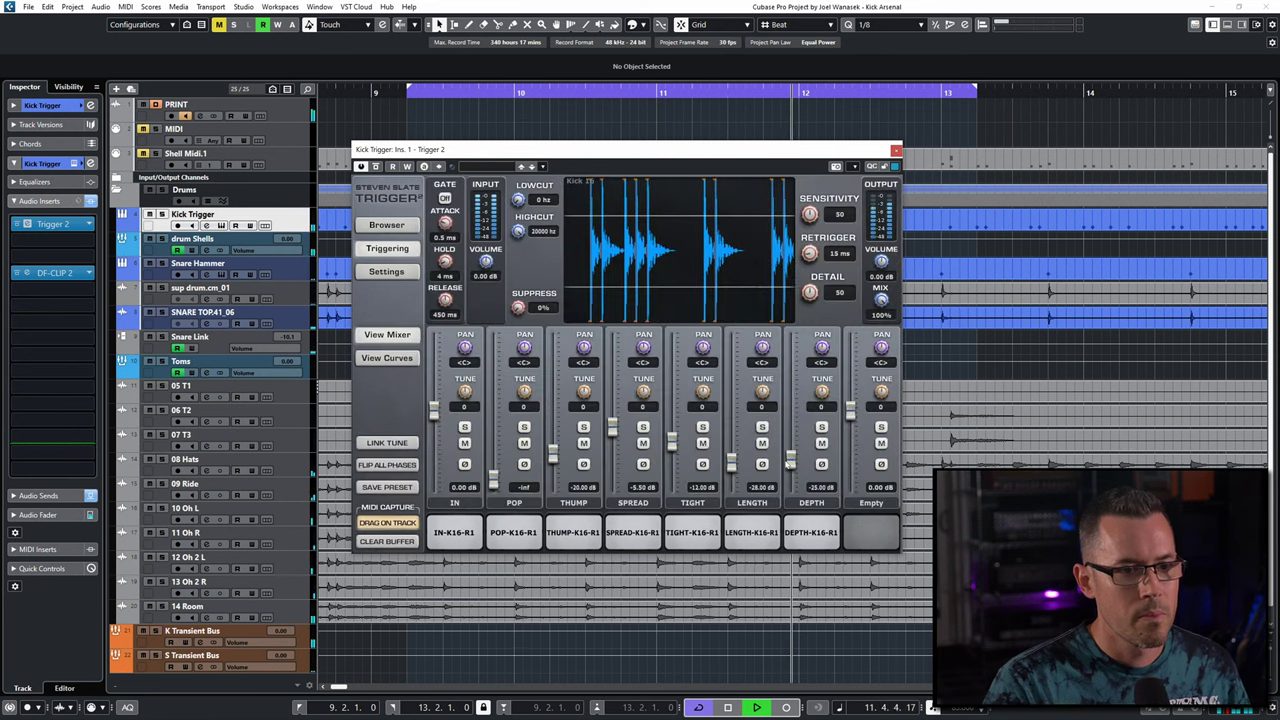
pyautogui.moveTo(790, 462)
pyautogui.mouseDown()
pyautogui.moveTo(790, 415)
pyautogui.moveTo(790, 480)
pyautogui.mouseUp()
pyautogui.press('space')
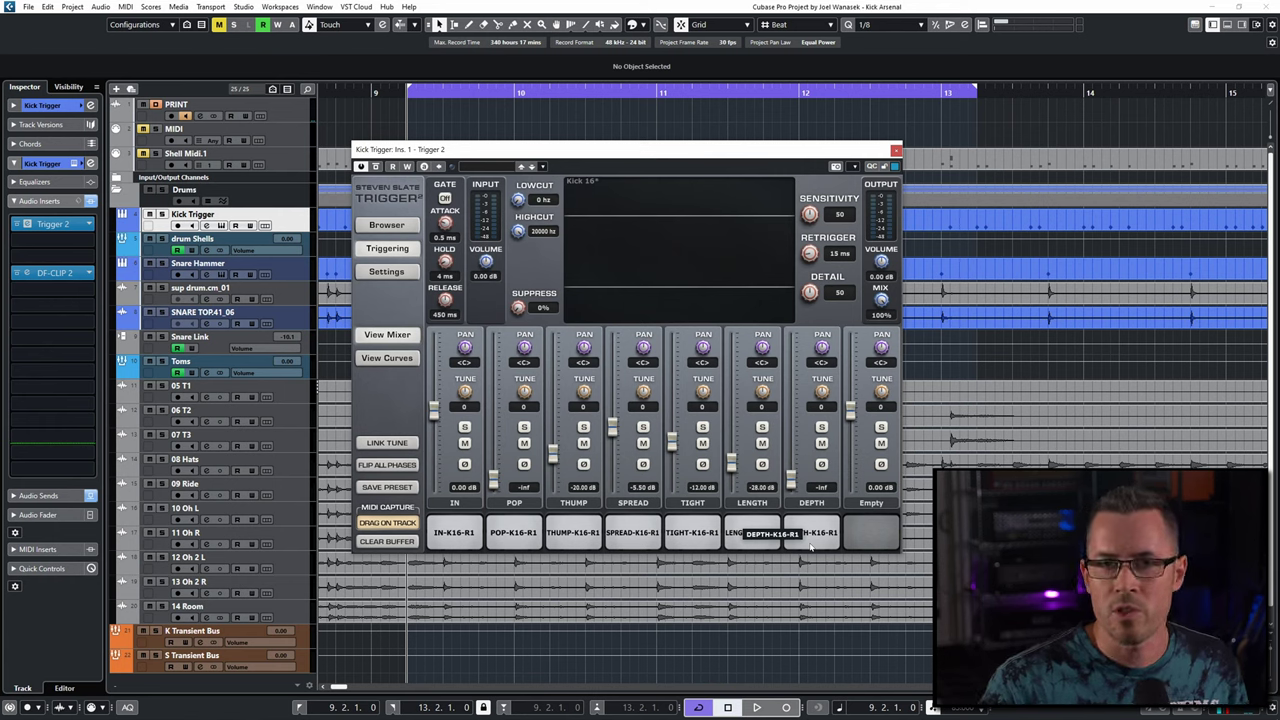
# - Load the Kick 3 preset from Trigger's browser and audition it in the mic mixer
pyautogui.click(416, 227)
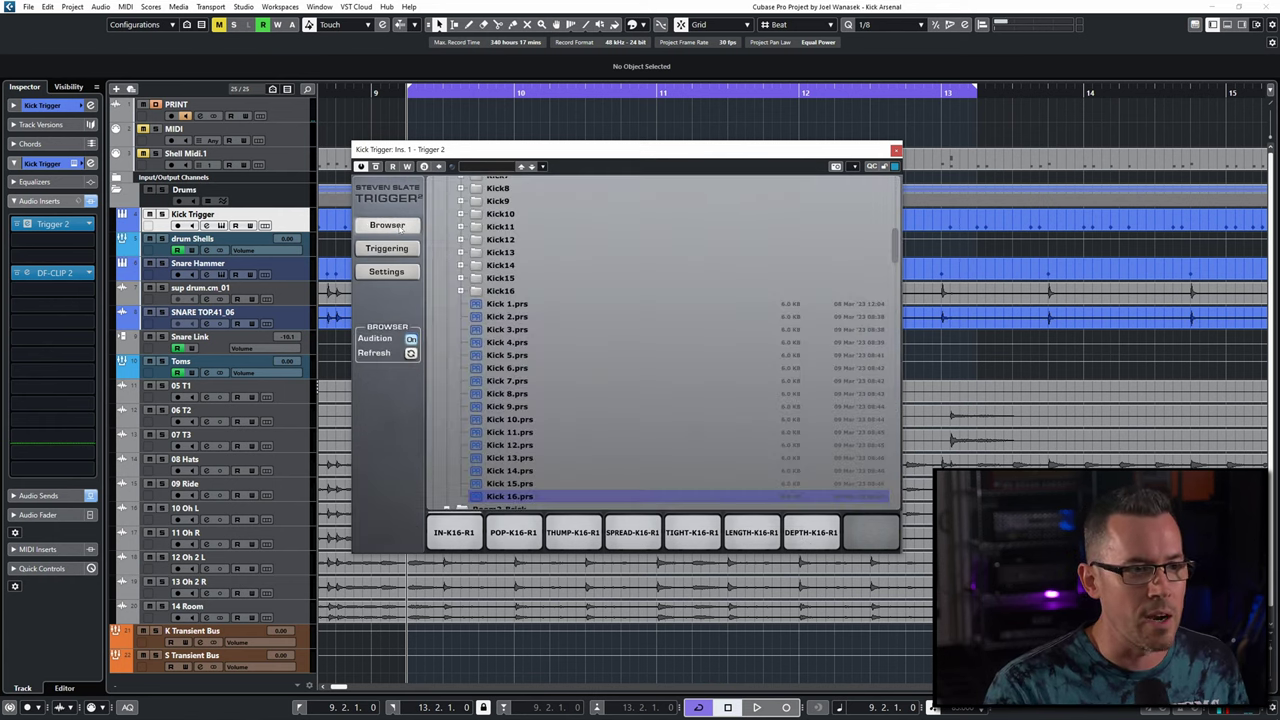
pyautogui.click(512, 334)
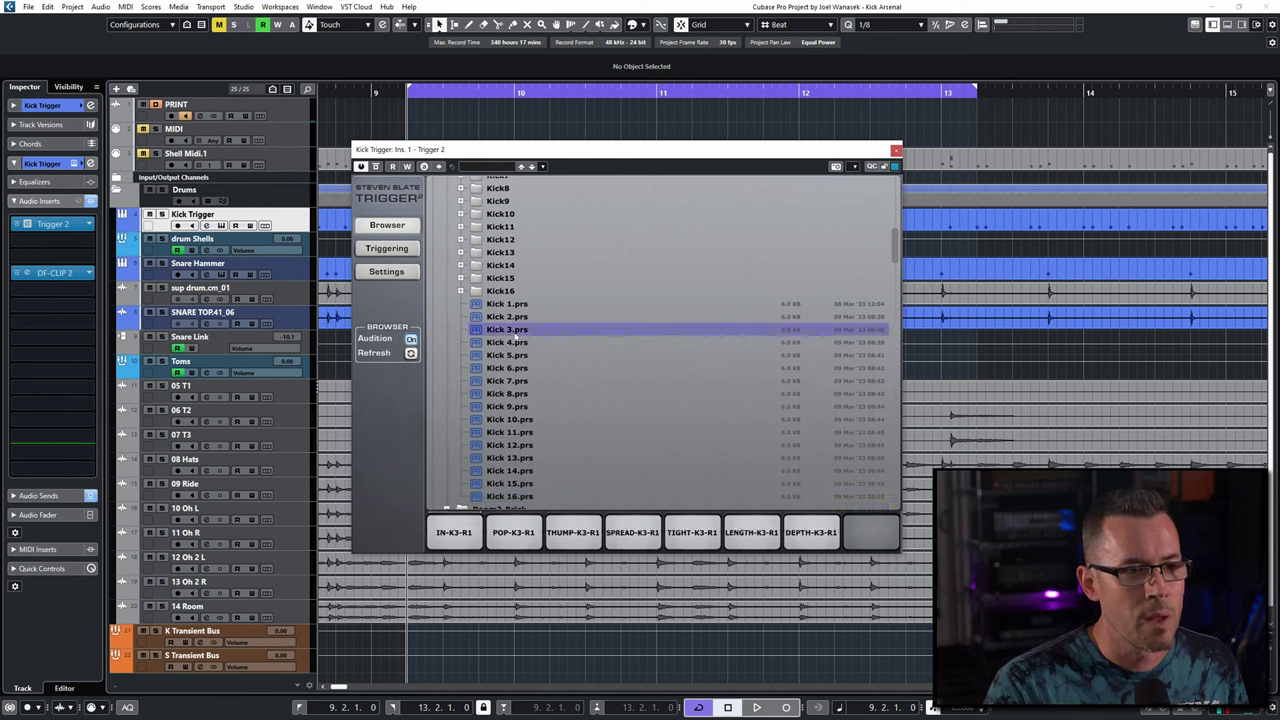
pyautogui.click(399, 249)
pyautogui.press('space')
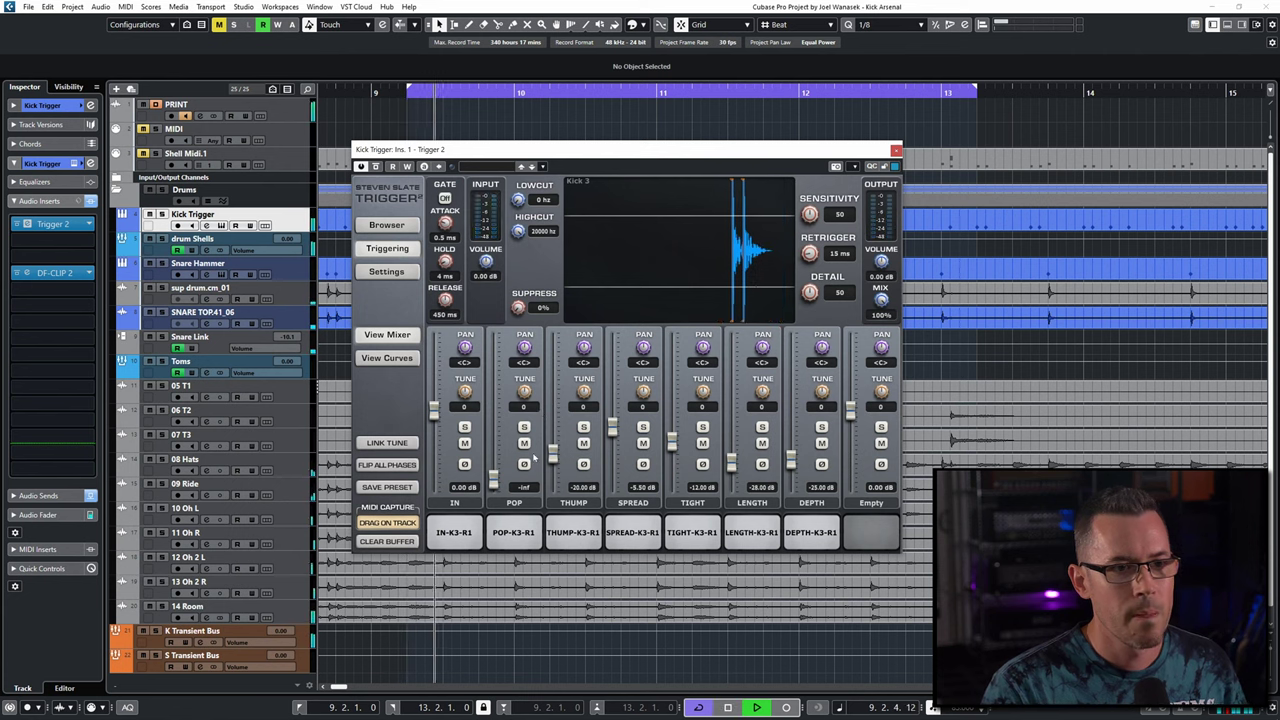
pyautogui.press('space')
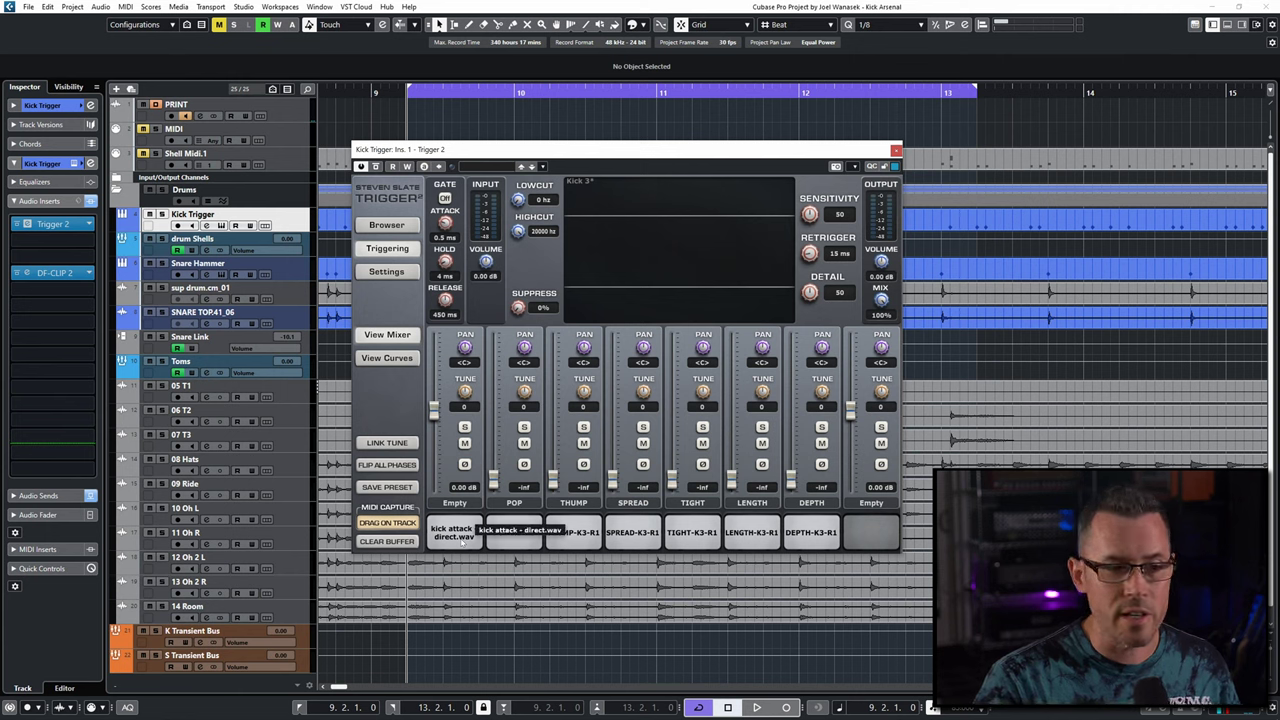
# - Audition the attack sample and bring the SPREAD mic back in near -1 dB
pyautogui.press('space')
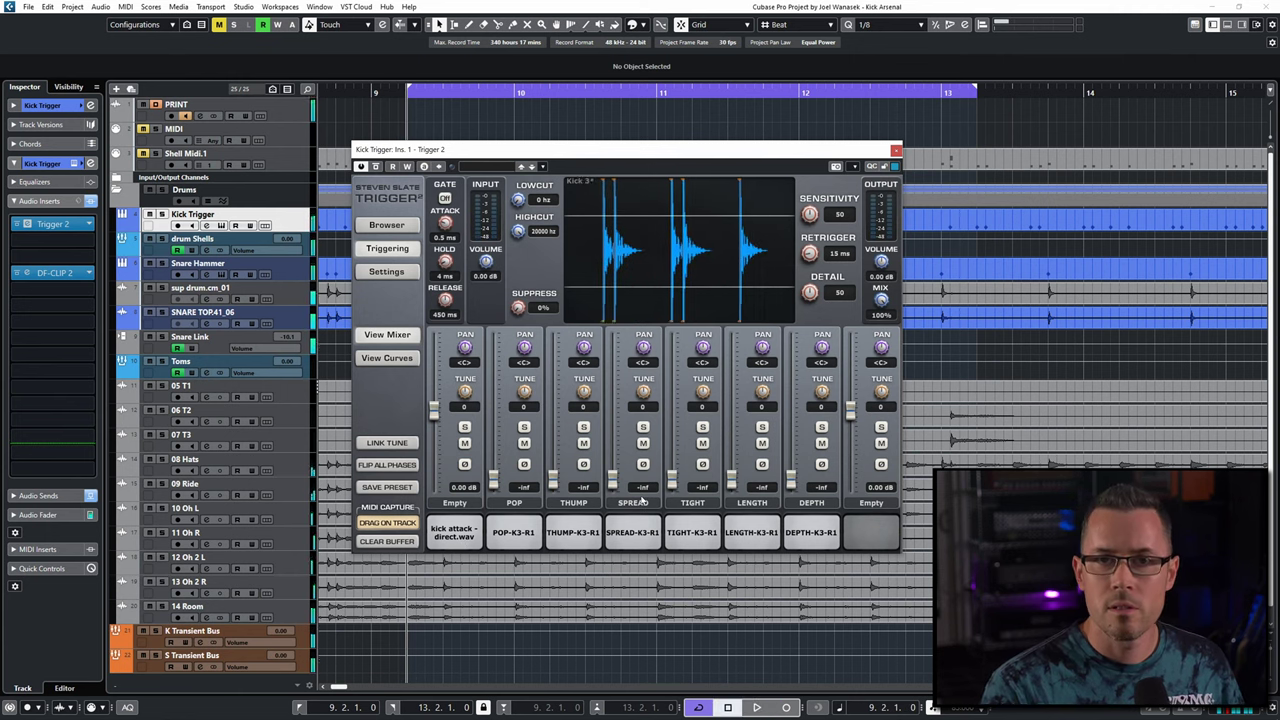
pyautogui.press('space')
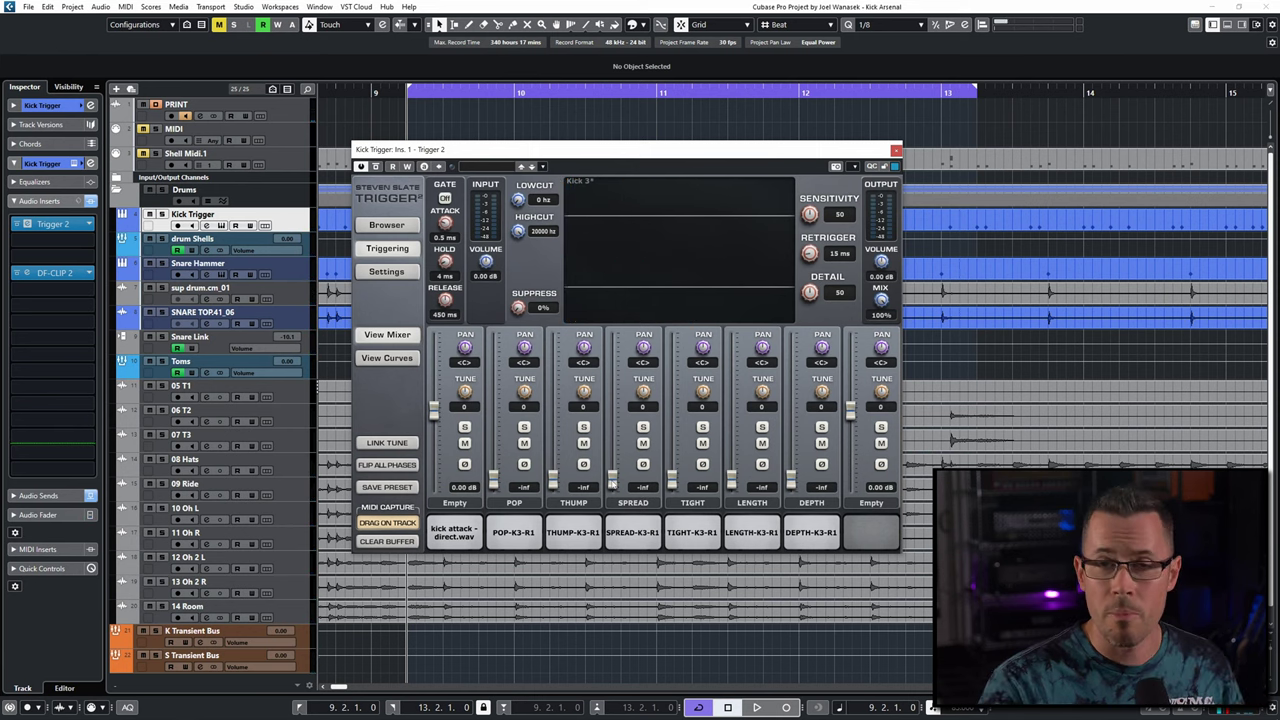
pyautogui.press('space')
pyautogui.moveTo(612, 484); pyautogui.dragTo(612, 412)
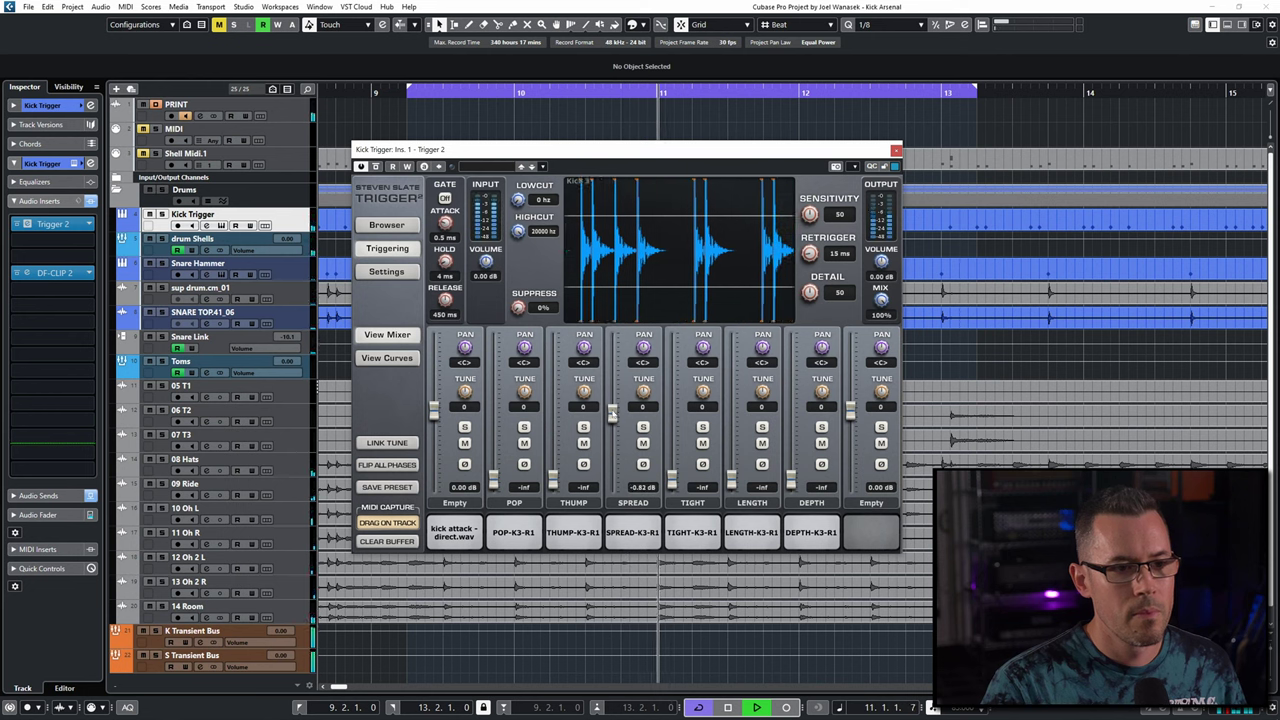
# - Bring the LENGTH mic in at about -7.8 dB and the TIGHT mic back into the blend
pyautogui.press('space')
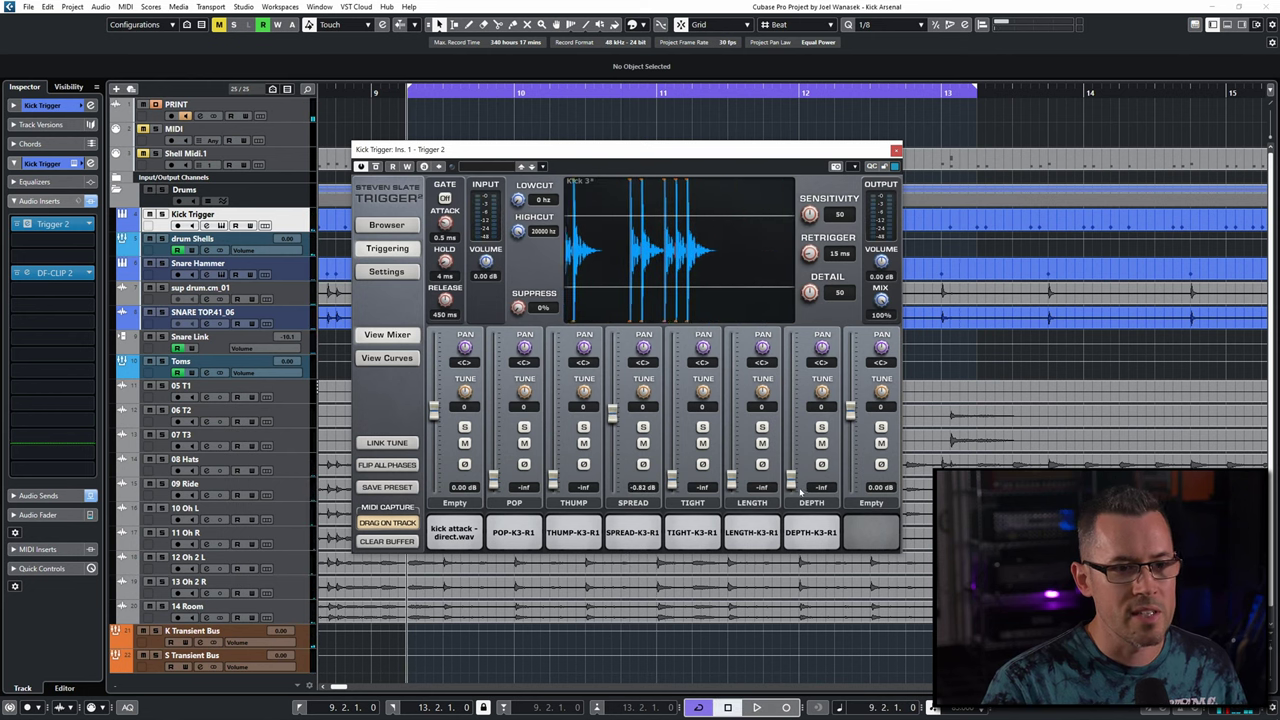
pyautogui.press('space')
pyautogui.moveTo(731, 480); pyautogui.dragTo(792, 445)
pyautogui.press('space')
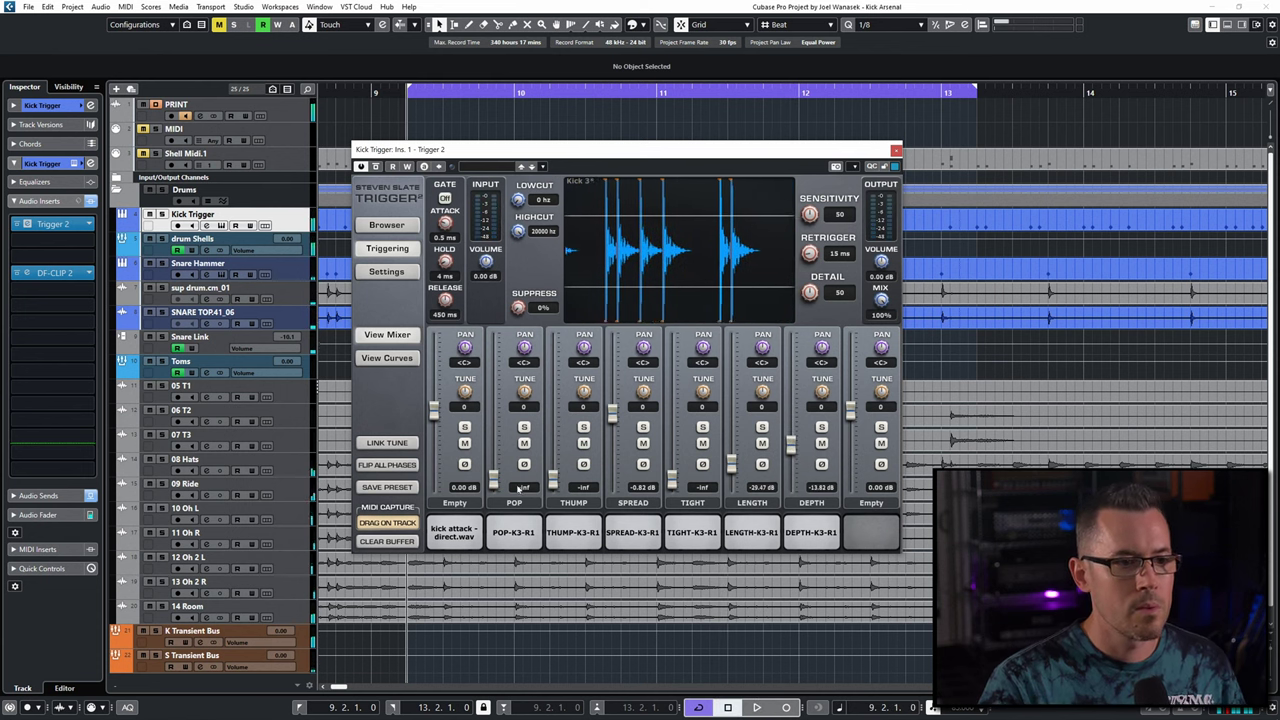
pyautogui.press('space')
pyautogui.moveTo(672, 483); pyautogui.dragTo(675, 438)
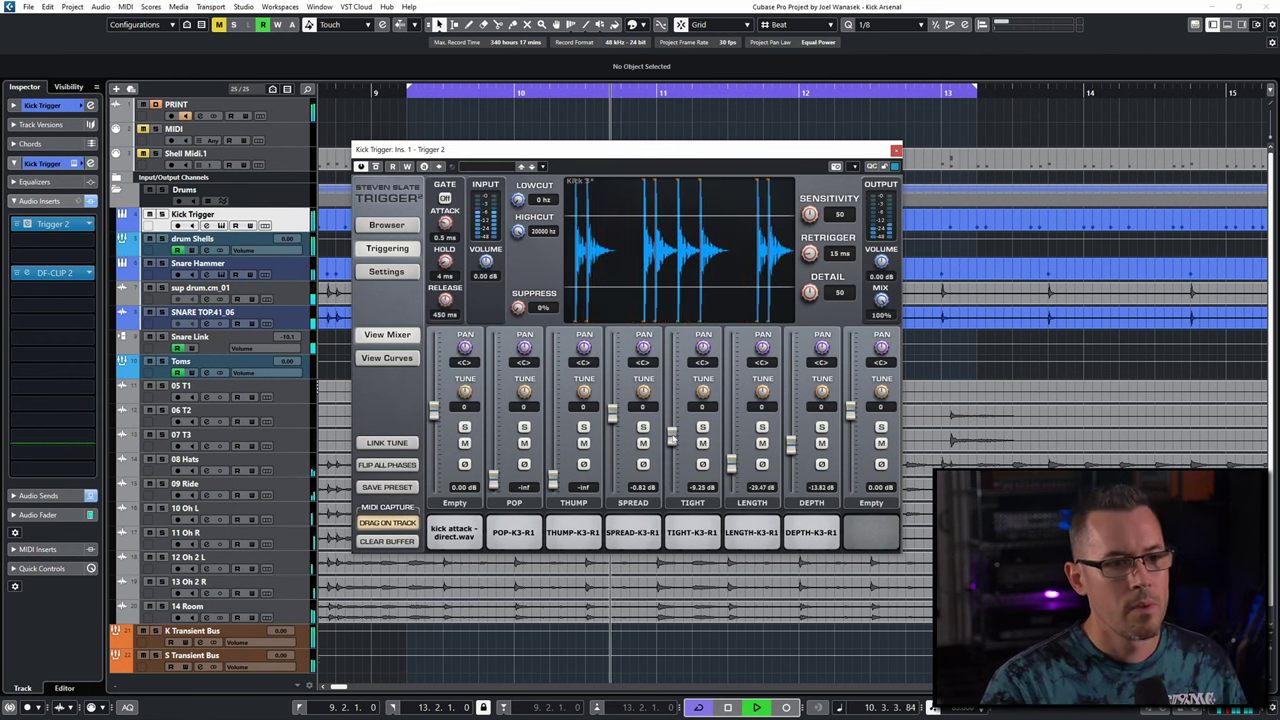
pyautogui.press('space')
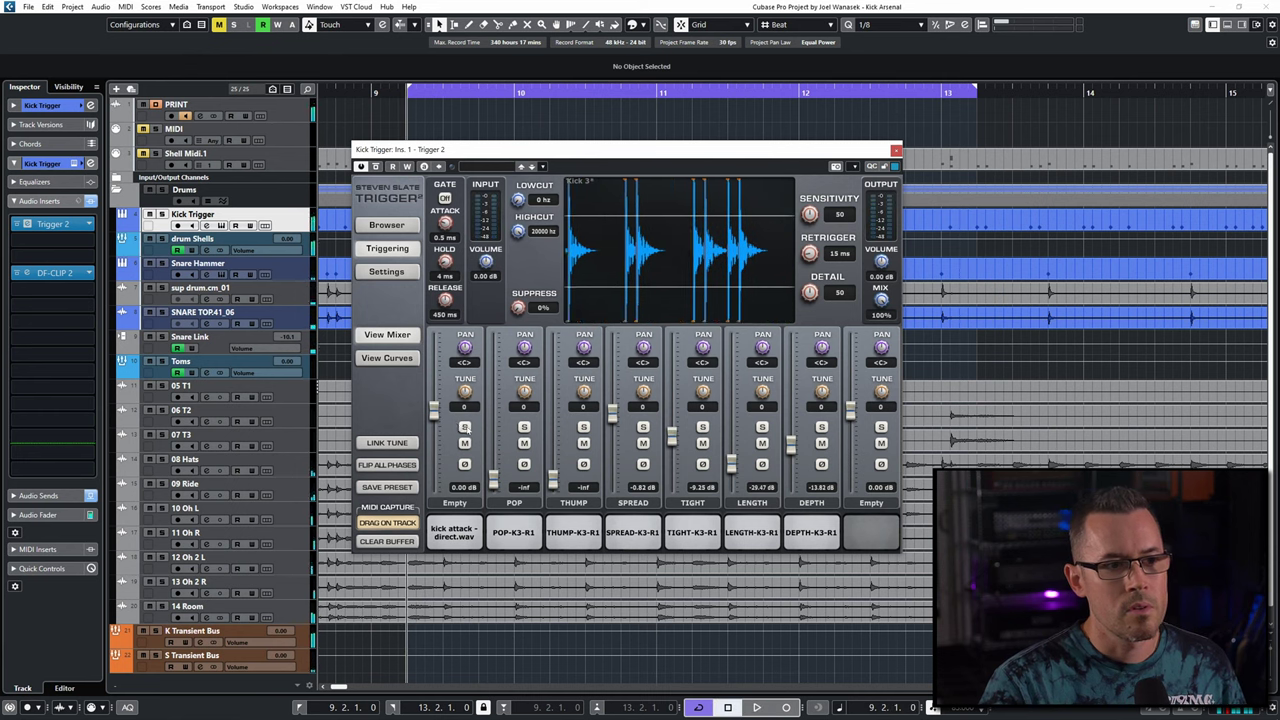
# - Solo the first empty sample slot to hear it alone, then unsolo it to hear the full kick
pyautogui.click(464, 427)
pyautogui.press('space')
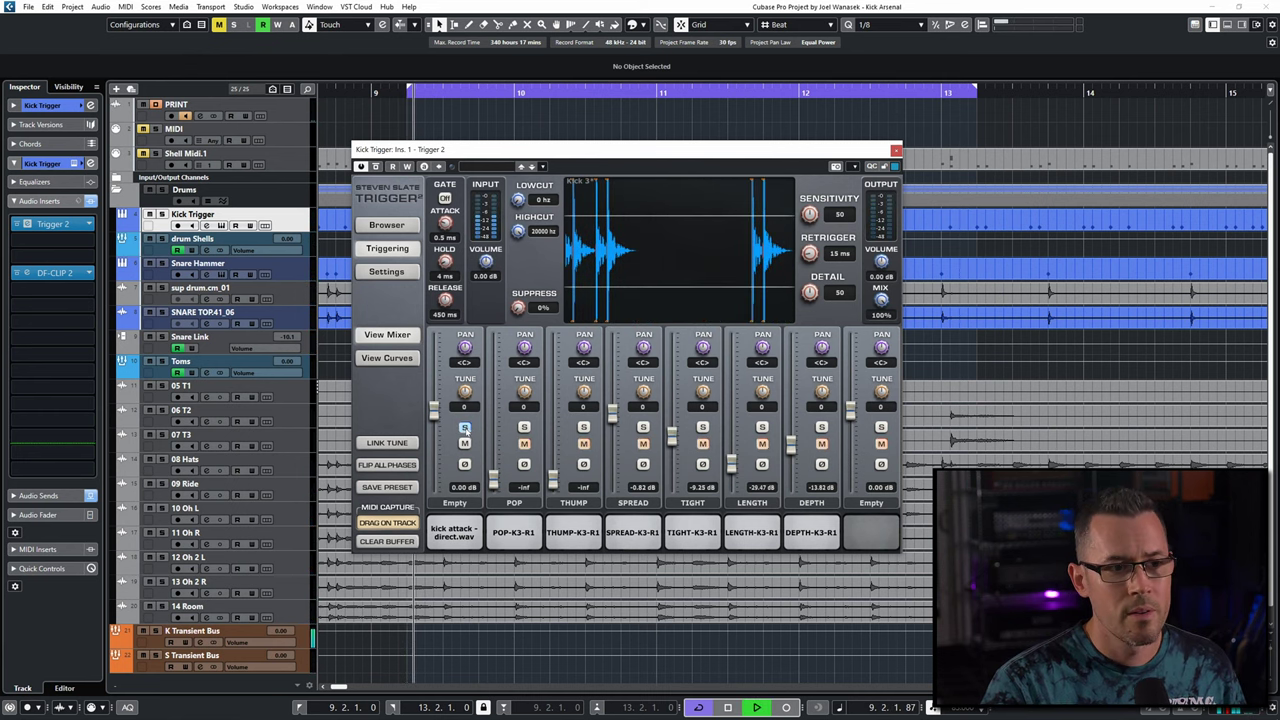
pyautogui.press('space')
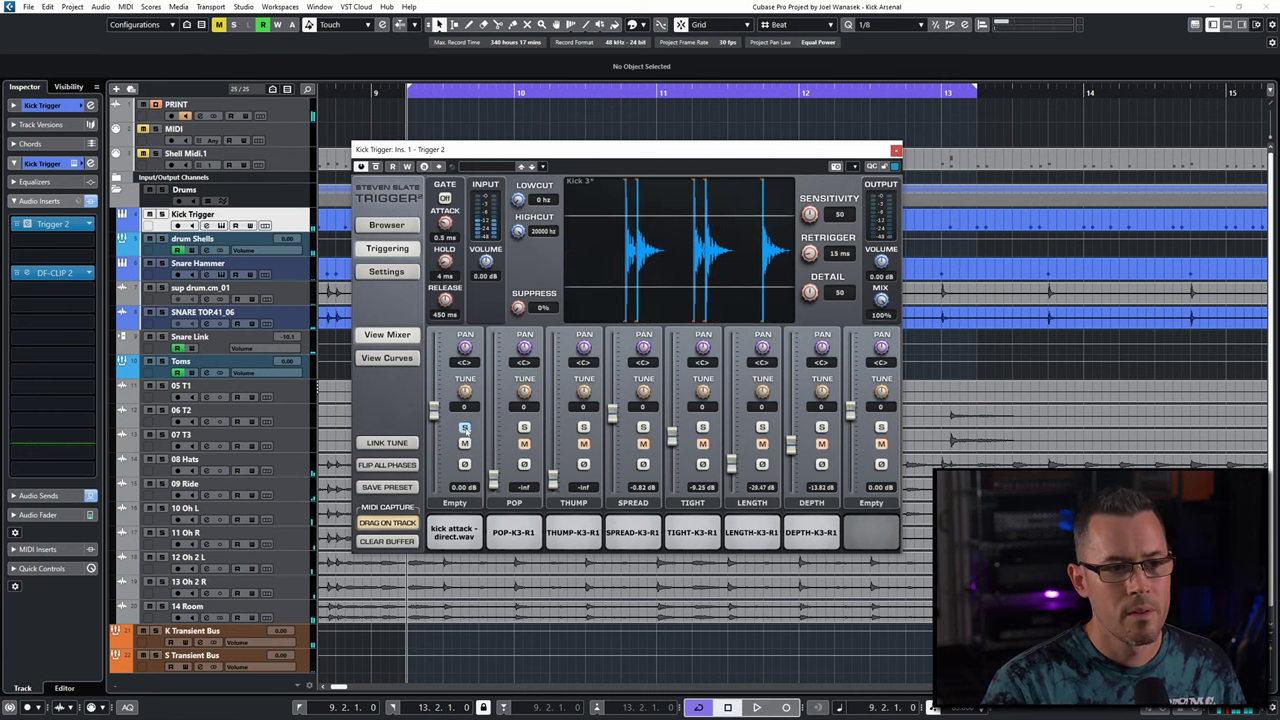
pyautogui.click(464, 427)
pyautogui.press('space')
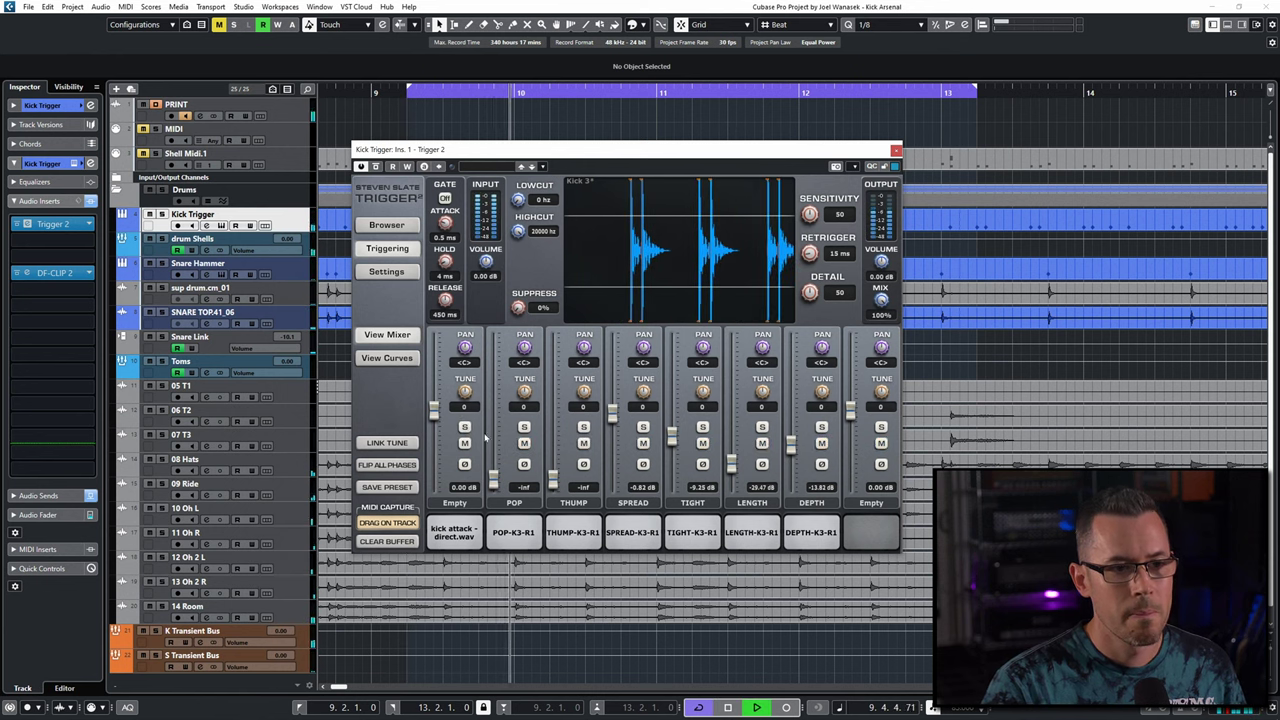
pyautogui.press('space')
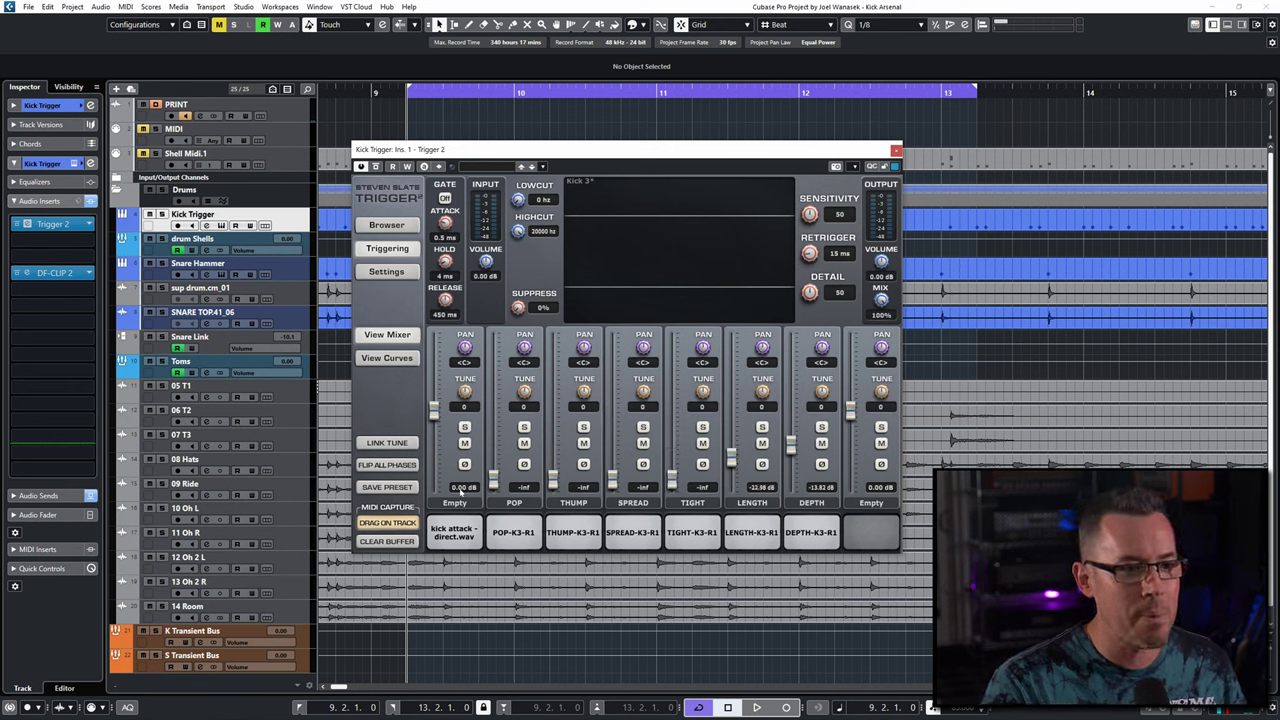
# - Bring the POP mic up from silence and raise the SPREAD mic during playback
pyautogui.press('space')
pyautogui.moveTo(492, 480); pyautogui.dragTo(549, 520)
pyautogui.press('space')
pyautogui.press('space')
pyautogui.moveTo(612, 478); pyautogui.dragTo(612, 418)
pyautogui.moveTo(493, 480); pyautogui.dragTo(434, 428)
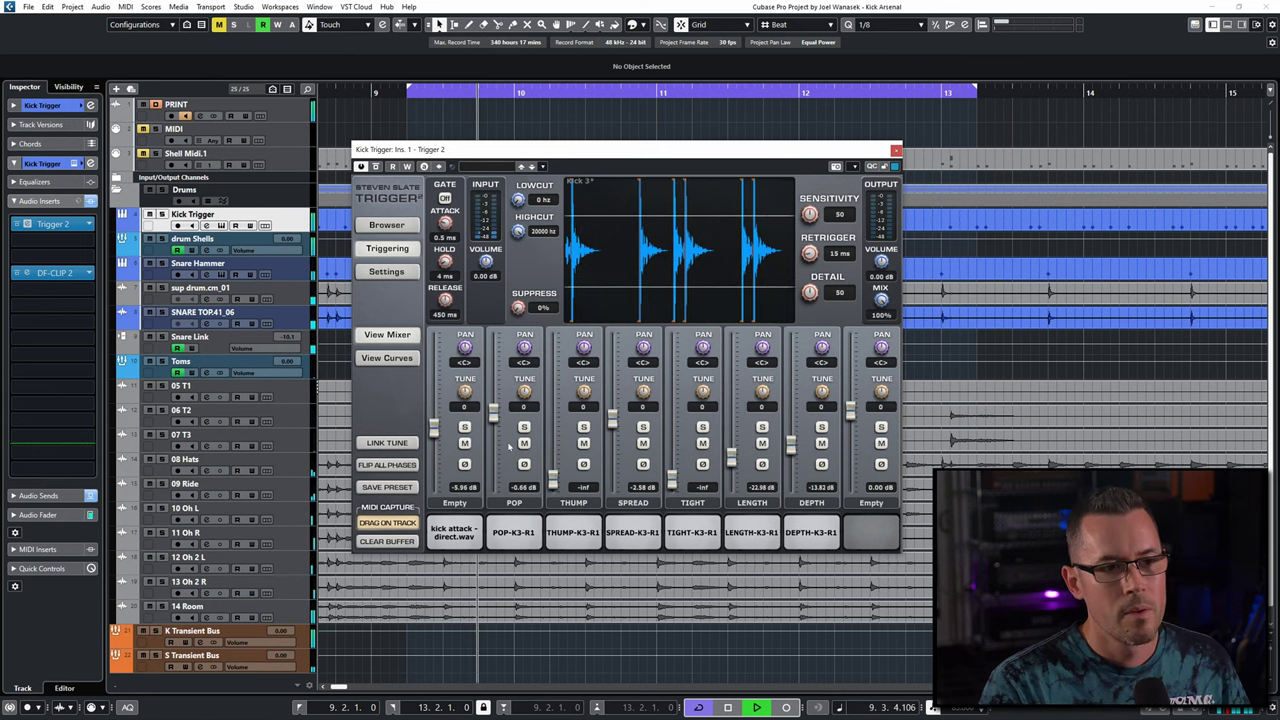
pyautogui.press('space')
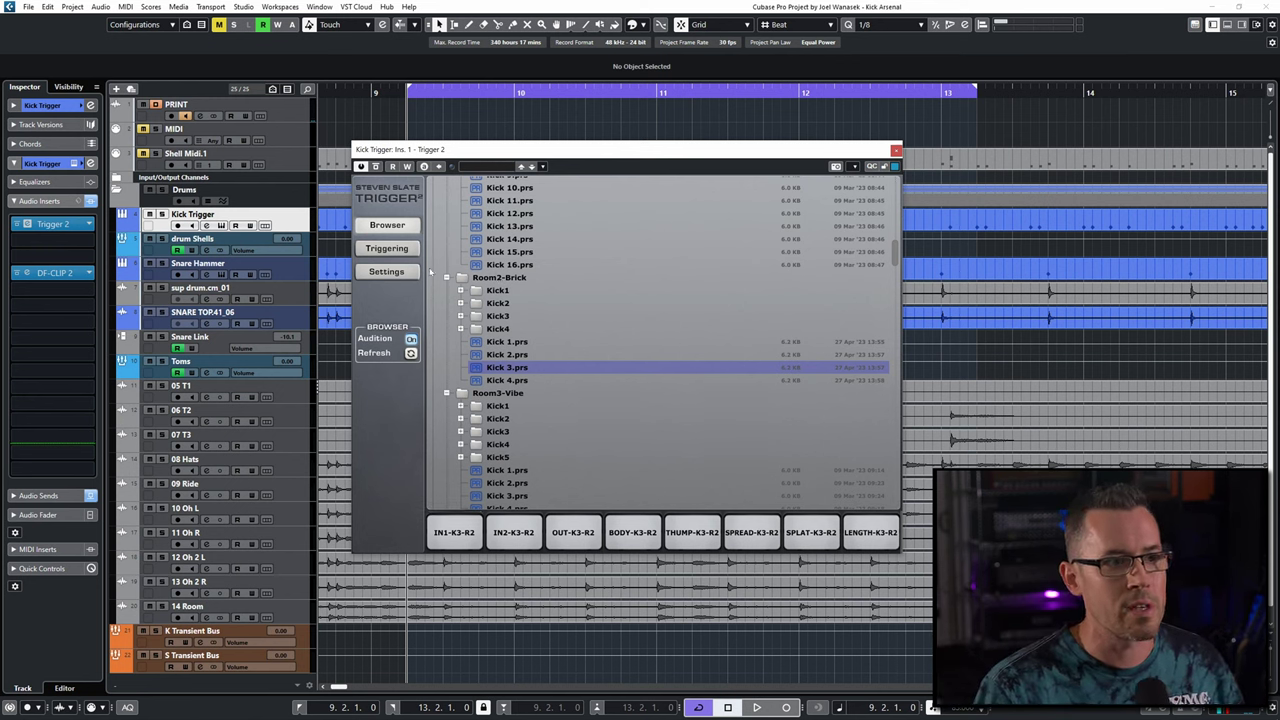
# - Audition the new Kick 3 preset, then silence the IN 2, OUT and BODY mics
pyautogui.click(398, 249)
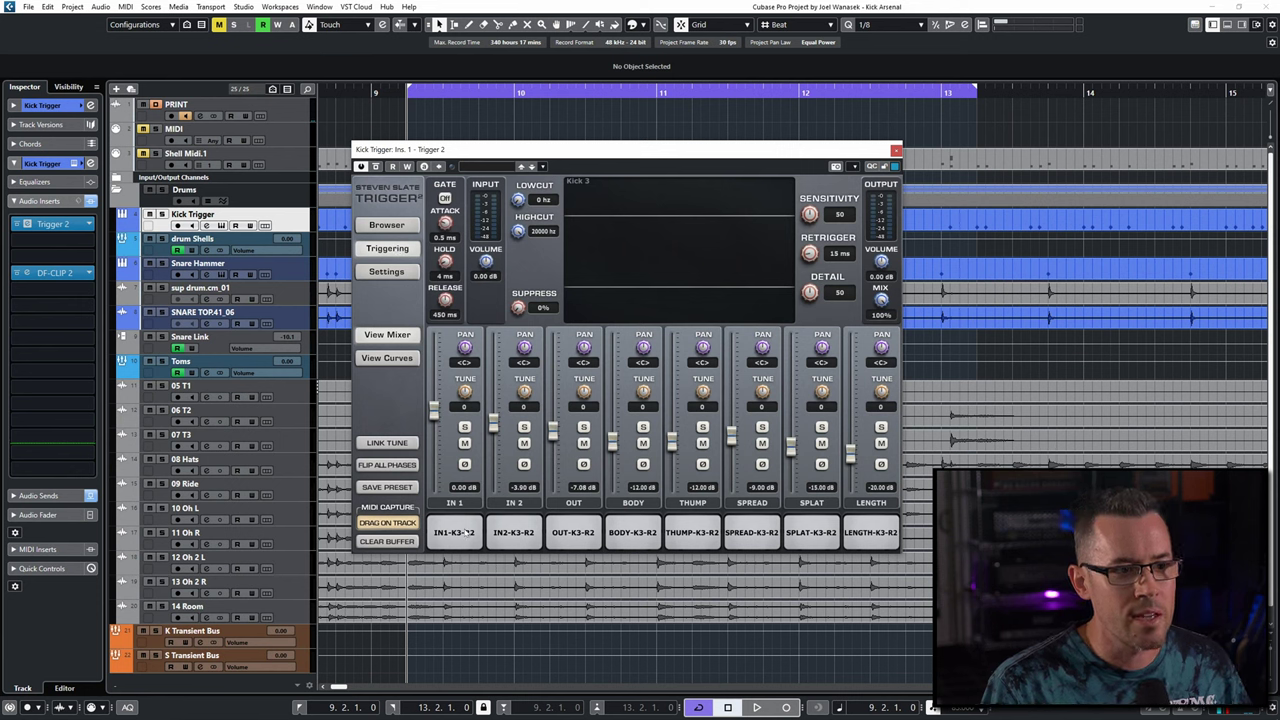
pyautogui.press('space')
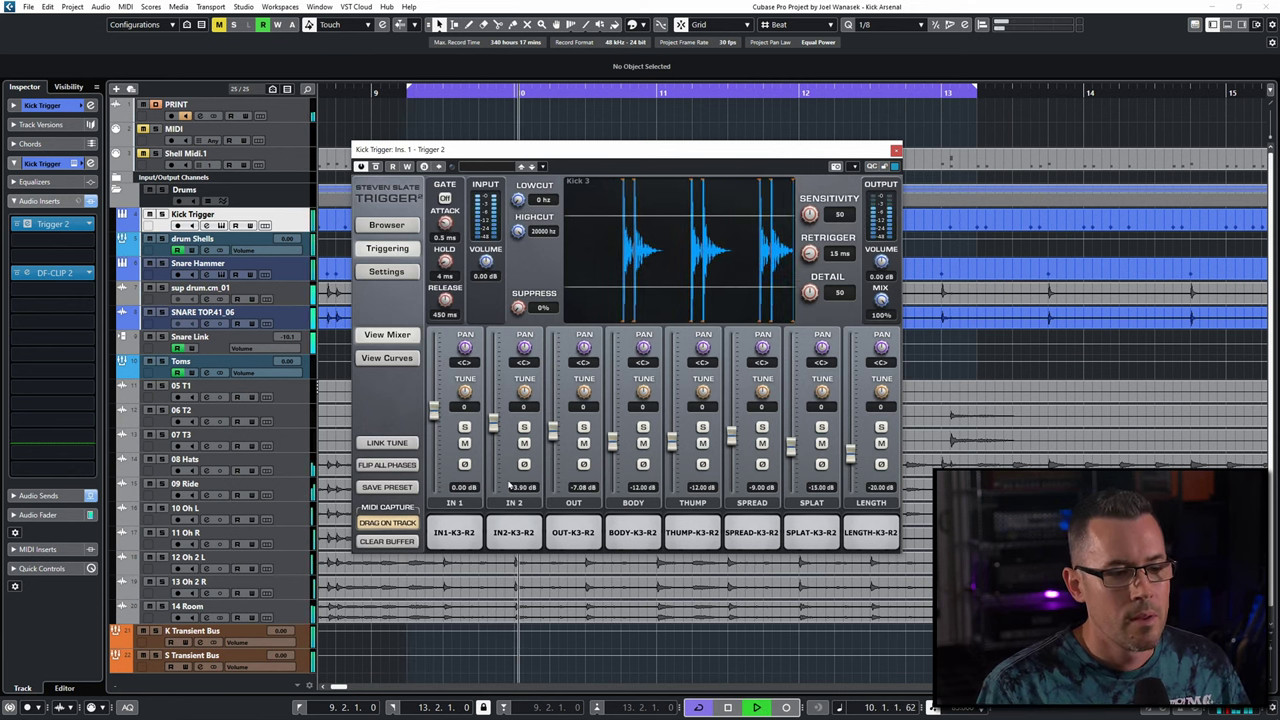
pyautogui.press('space')
pyautogui.moveTo(493, 422); pyautogui.dragTo(493, 482)
pyautogui.moveTo(552, 430); pyautogui.dragTo(552, 482)
pyautogui.moveTo(612, 440); pyautogui.dragTo(613, 484)
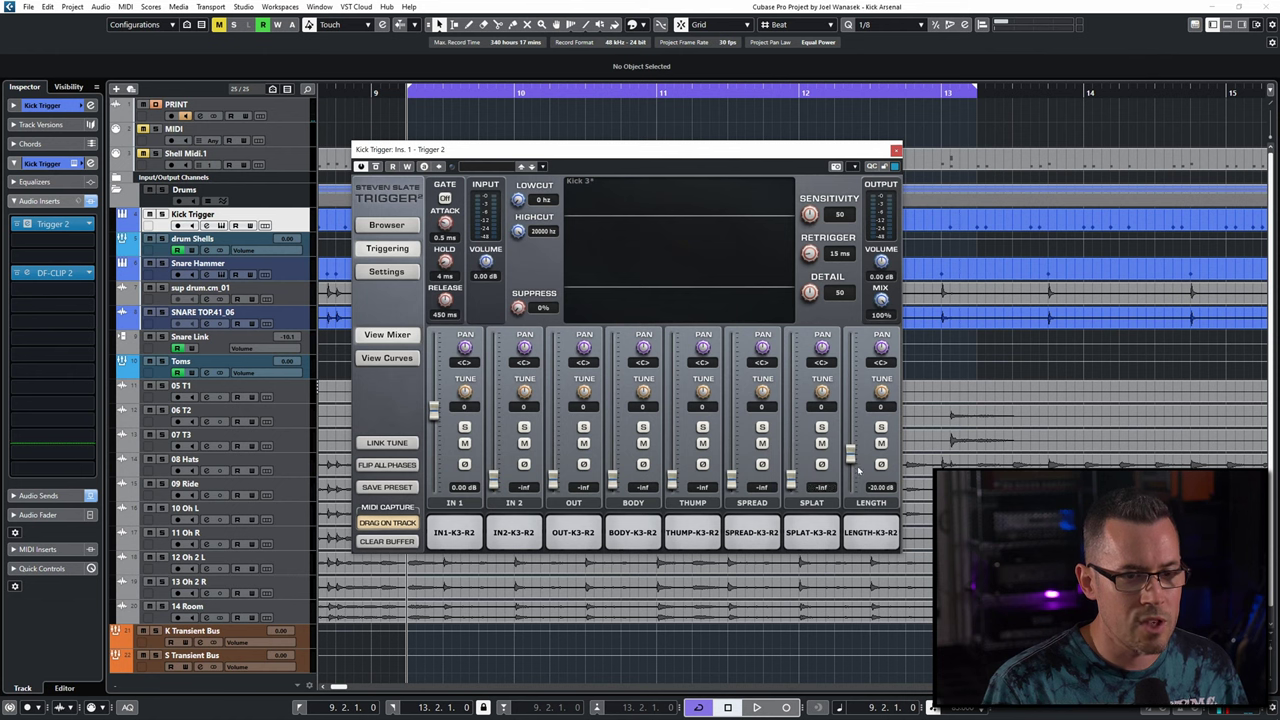
# - Audition the IN 1, IN 2 and OUT mics one at a time on the kick loop
pyautogui.press('space')
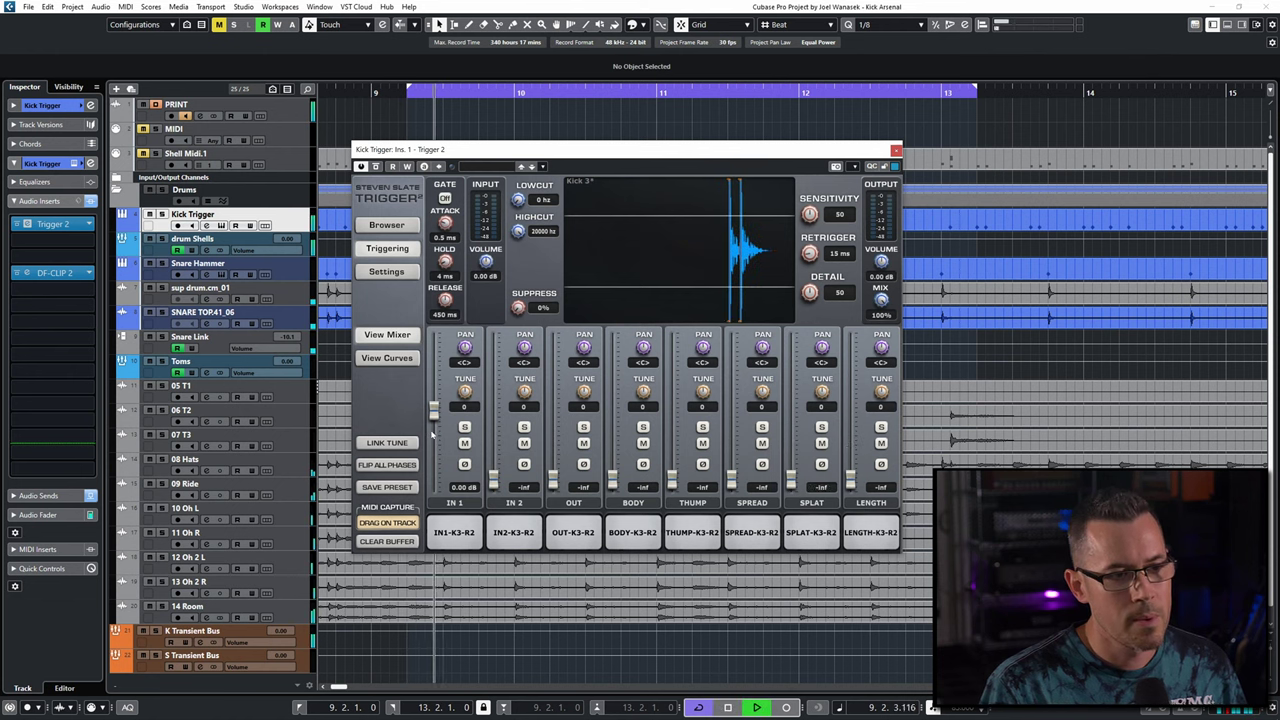
pyautogui.moveTo(433, 412); pyautogui.dragTo(435, 485)
pyautogui.press('space')
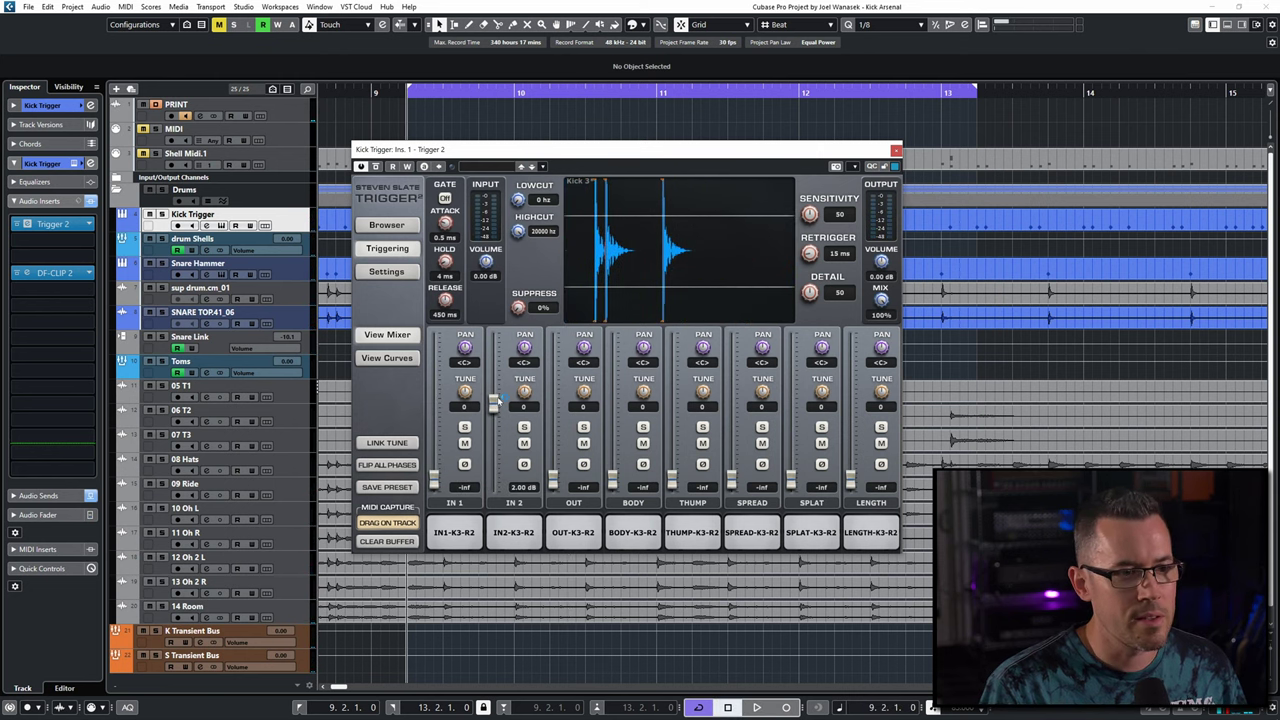
pyautogui.press('space')
pyautogui.moveTo(493, 402); pyautogui.dragTo(493, 482)
pyautogui.press('space')
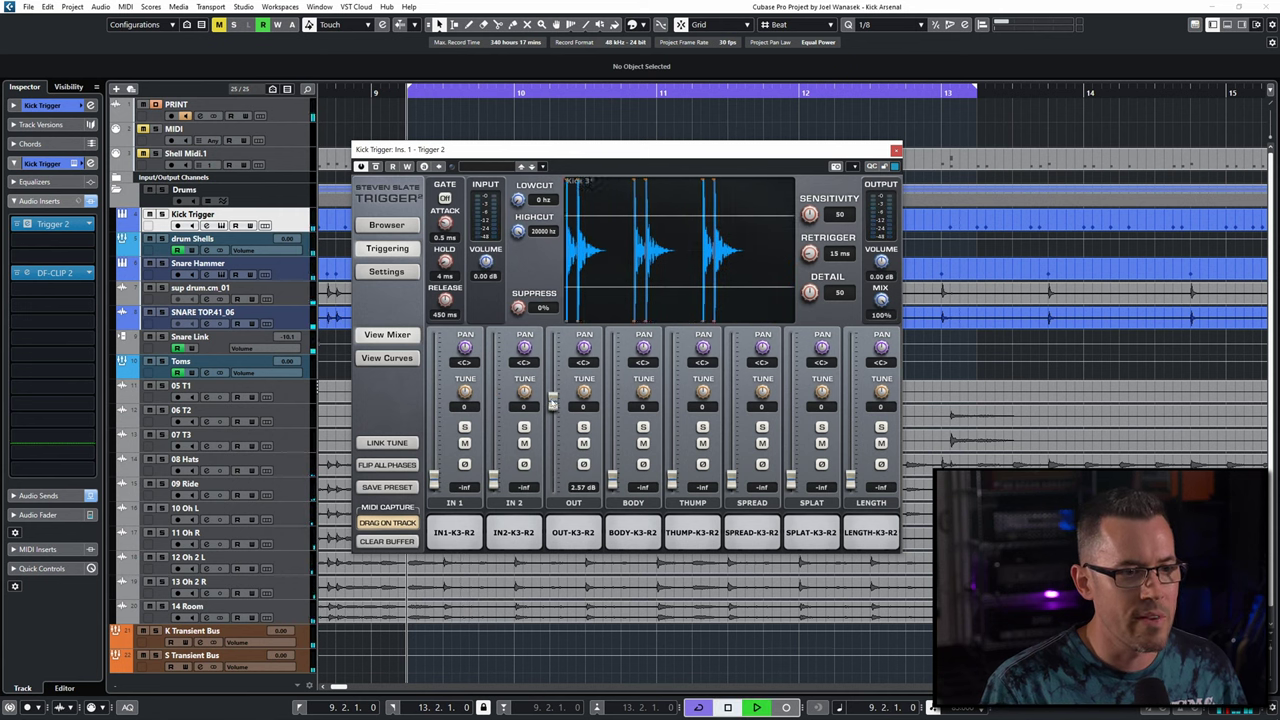
pyautogui.moveTo(553, 403); pyautogui.dragTo(619, 406)
pyautogui.press('space')
pyautogui.press('space')
# - Audition the BODY, THUMP and SPREAD mics each on their own
pyautogui.press('space')
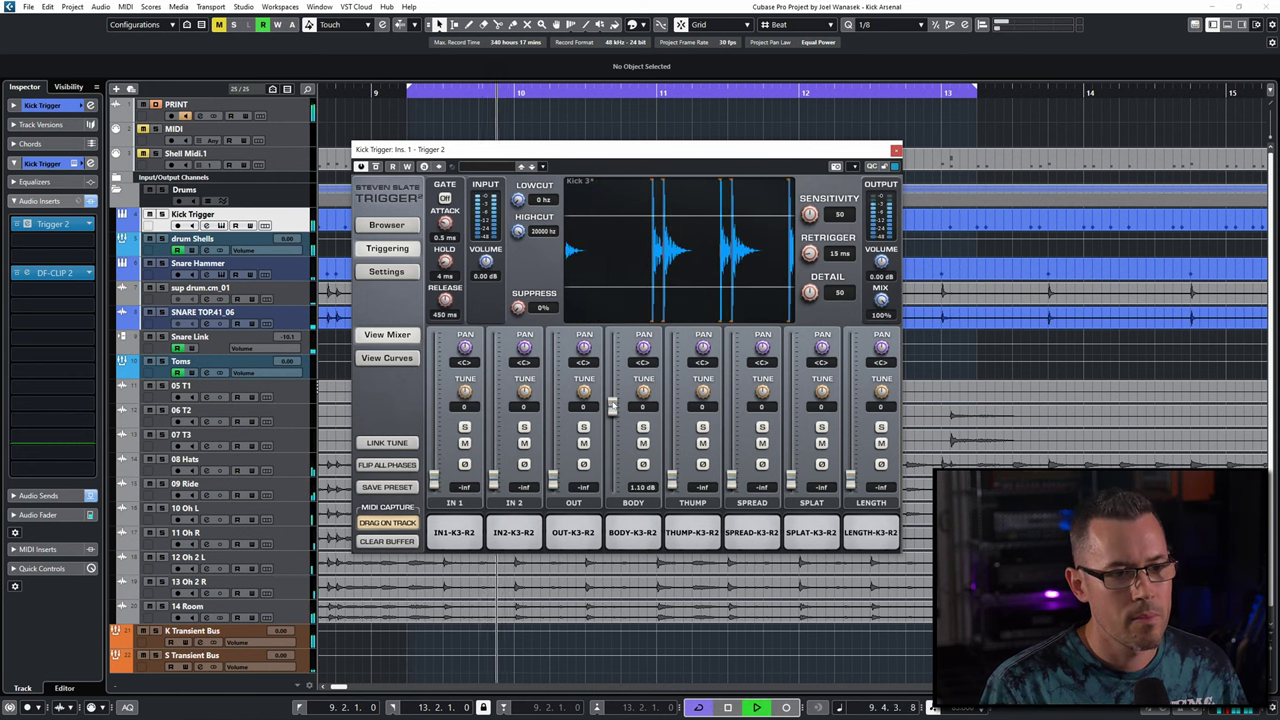
pyautogui.press('space')
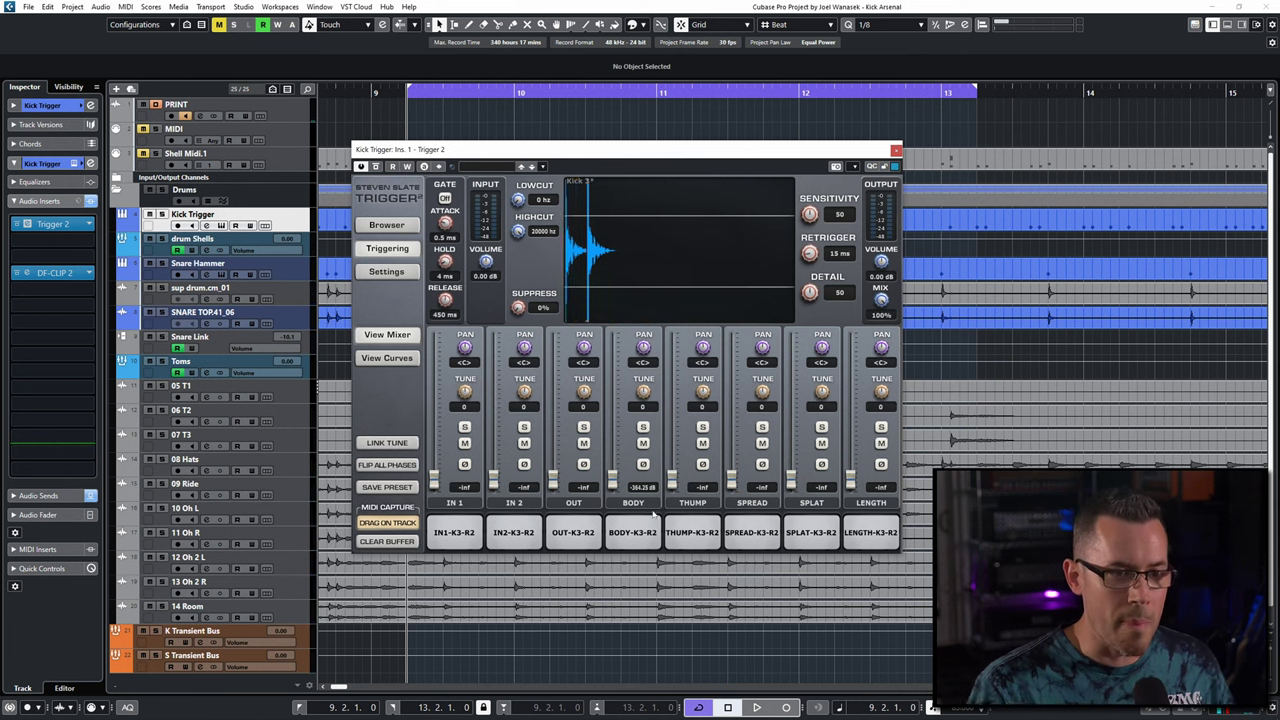
pyautogui.press('space')
pyautogui.moveTo(672, 425); pyautogui.dragTo(672, 480)
pyautogui.press('space')
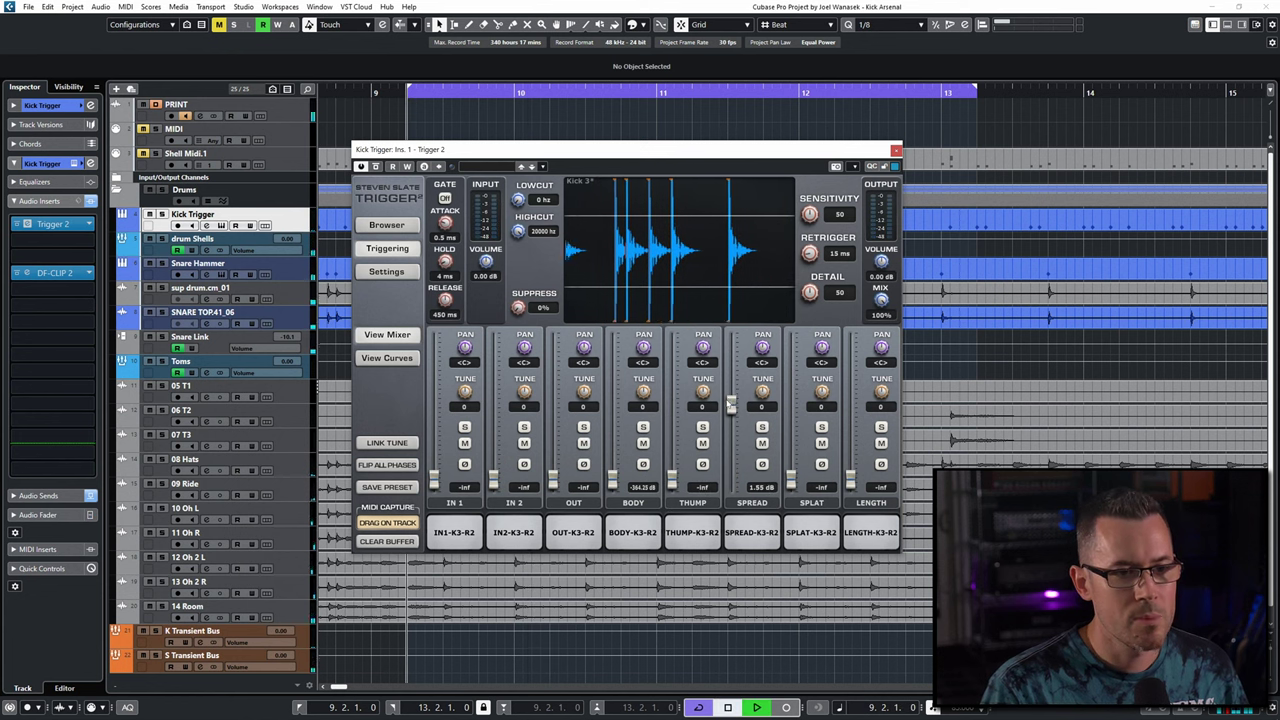
pyautogui.press('space')
pyautogui.moveTo(731, 406); pyautogui.dragTo(731, 480)
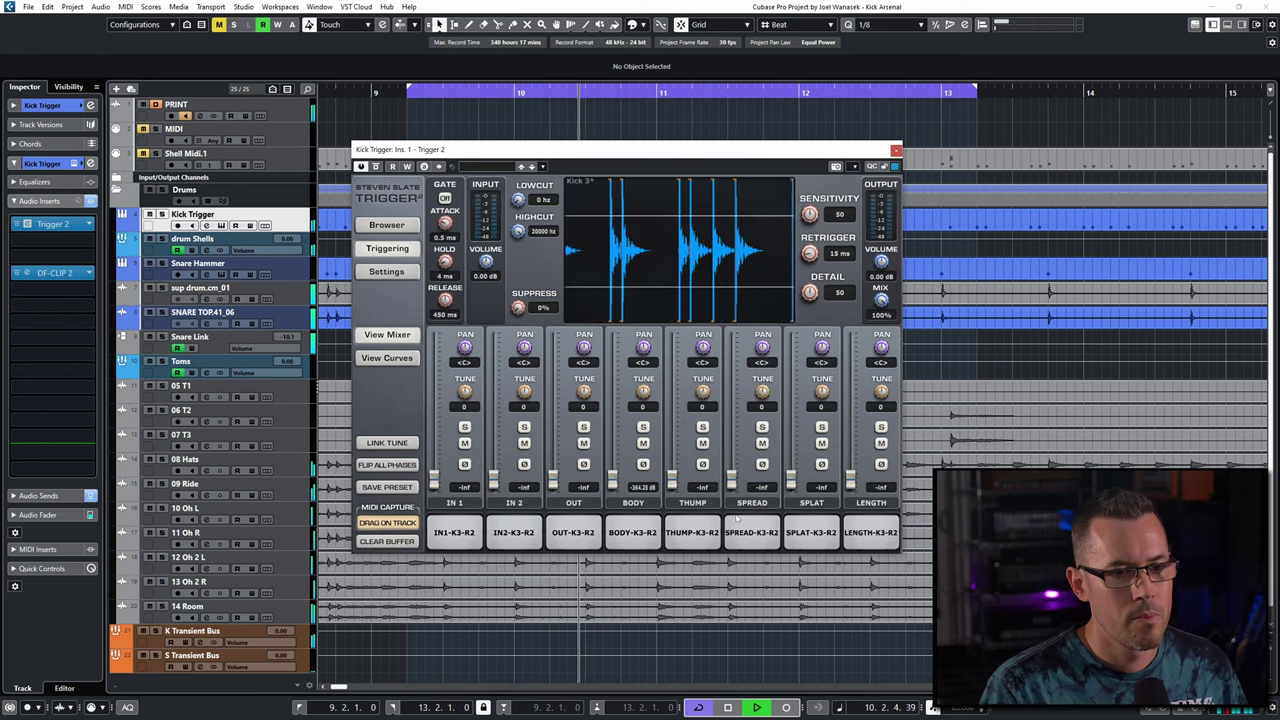
pyautogui.press('space')
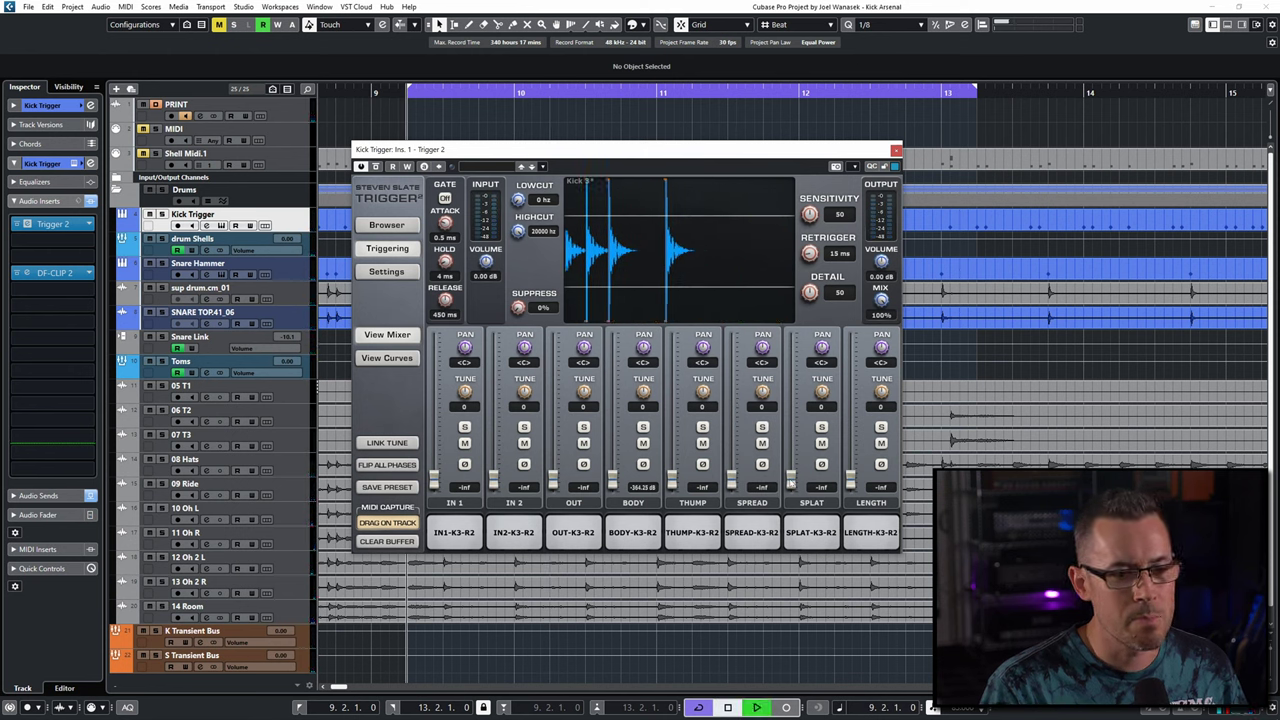
# - Audition the SPLAT and LENGTH mics each on their own
pyautogui.press('space')
pyautogui.moveTo(791, 437); pyautogui.dragTo(791, 480)
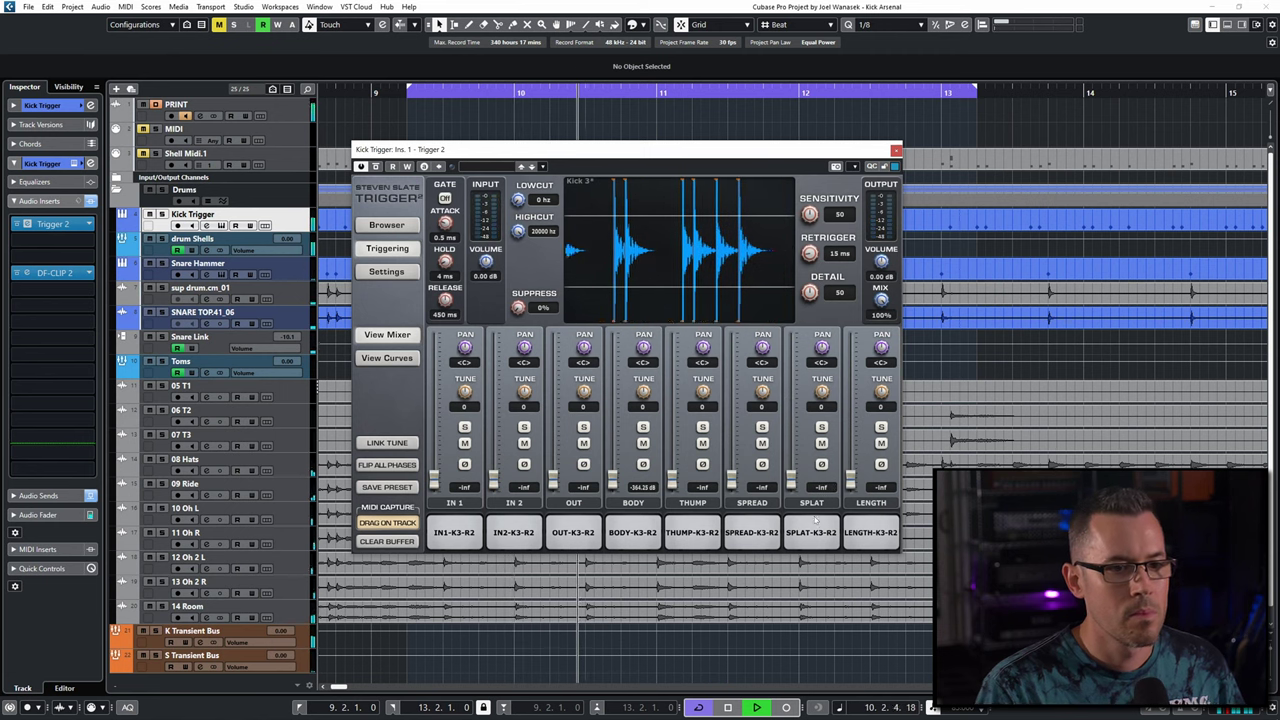
pyautogui.press('space')
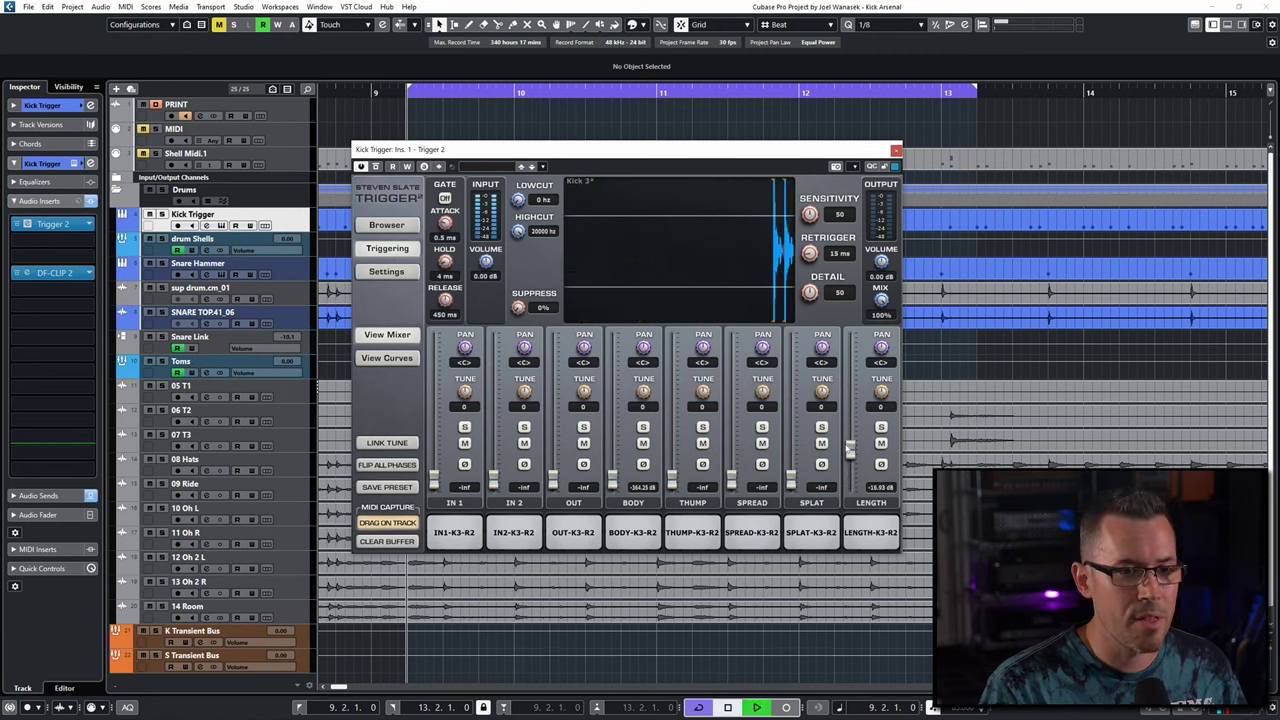
pyautogui.press('space')
pyautogui.moveTo(851, 445); pyautogui.dragTo(851, 484)
pyautogui.press('space')
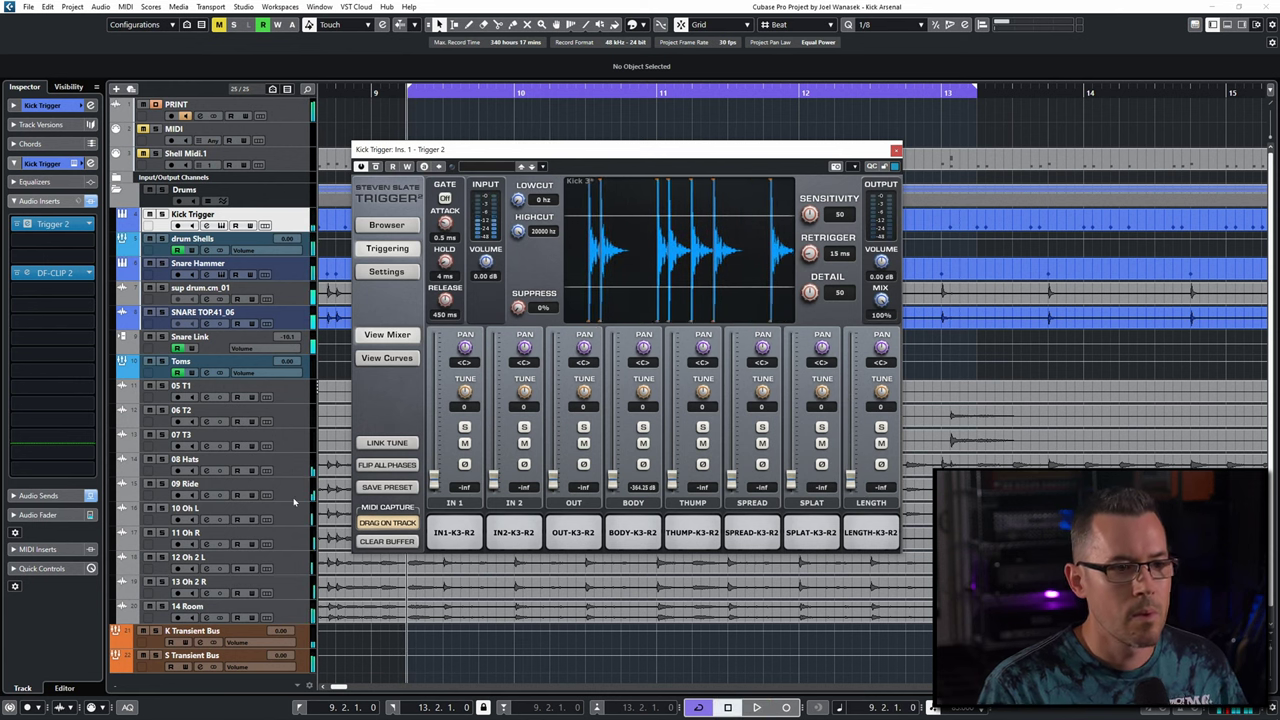
# - Reset IN 1 to 0.00 dB, bring IN 2 to about -6 dB and add the OUT mic
pyautogui.keyDown('ctrl'); pyautogui.click(436, 479); pyautogui.keyUp('ctrl')
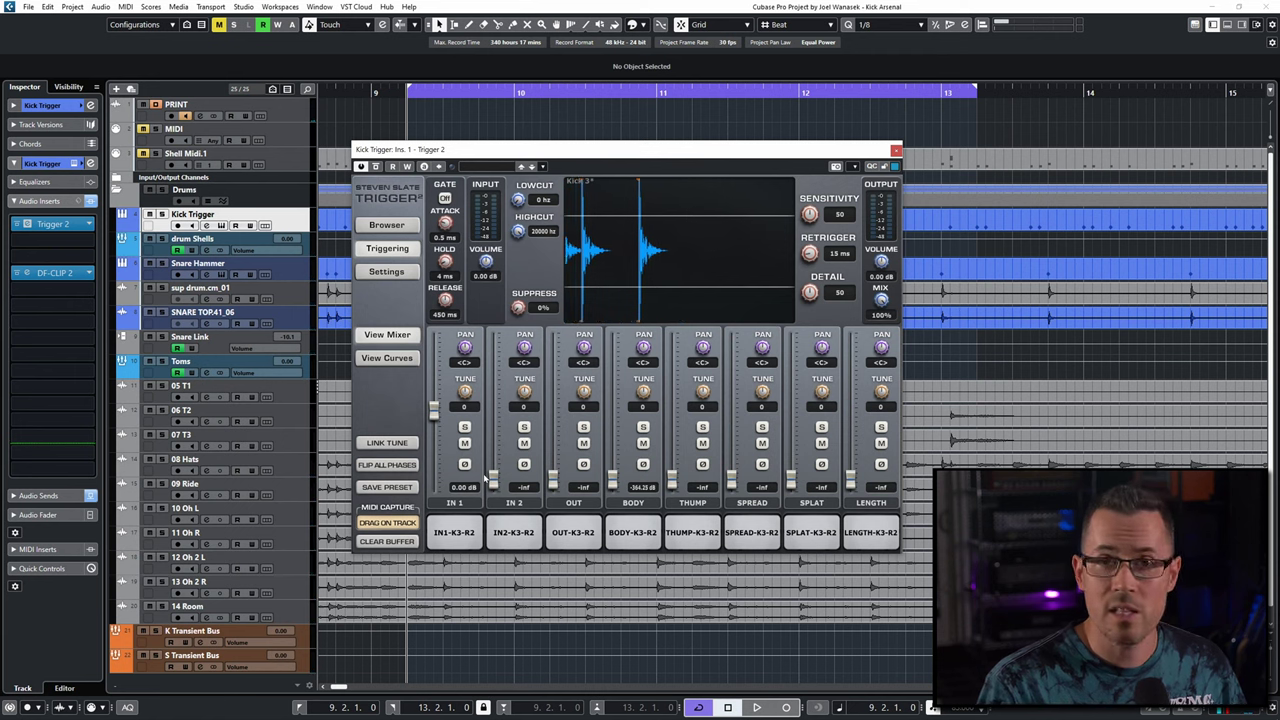
pyautogui.press('space')
pyautogui.moveTo(493, 481); pyautogui.dragTo(433, 407)
pyautogui.moveTo(553, 480); pyautogui.dragTo(552, 404)
pyautogui.press('space')
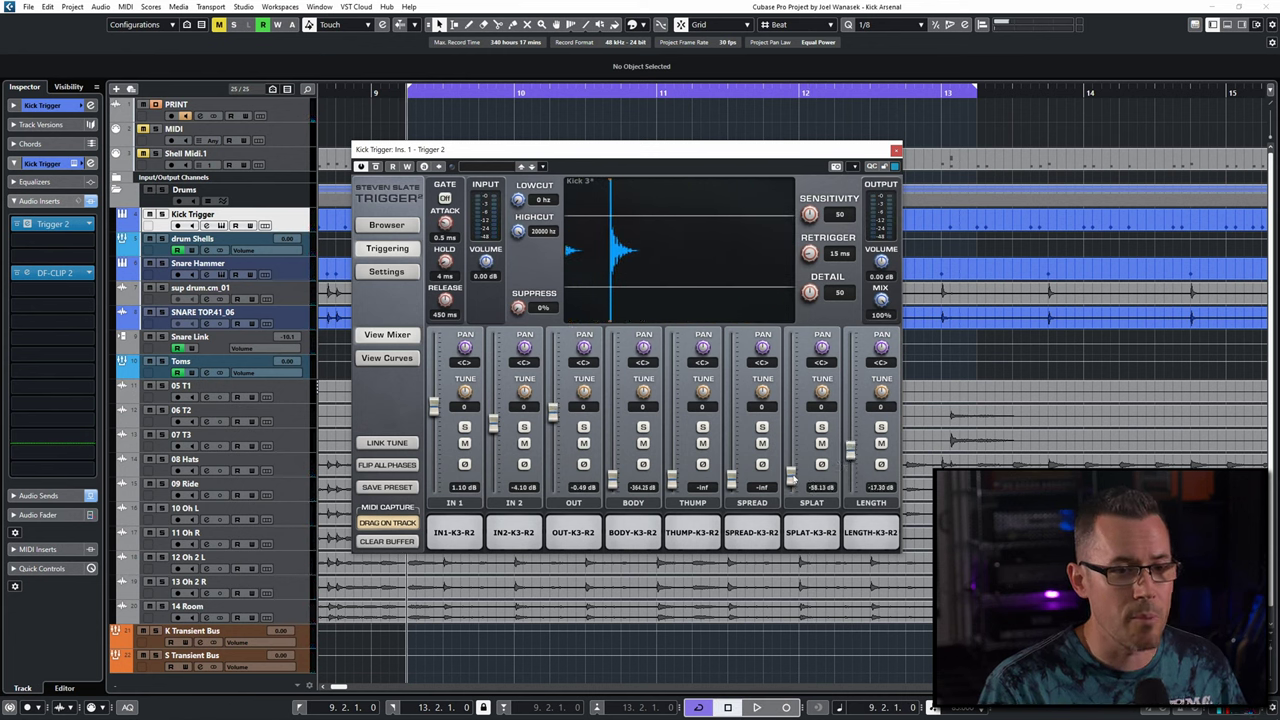
# - Lower SPLAT and LENGTH, compare with OUT silenced, then return OUT to just under 0 dB
pyautogui.press('space')
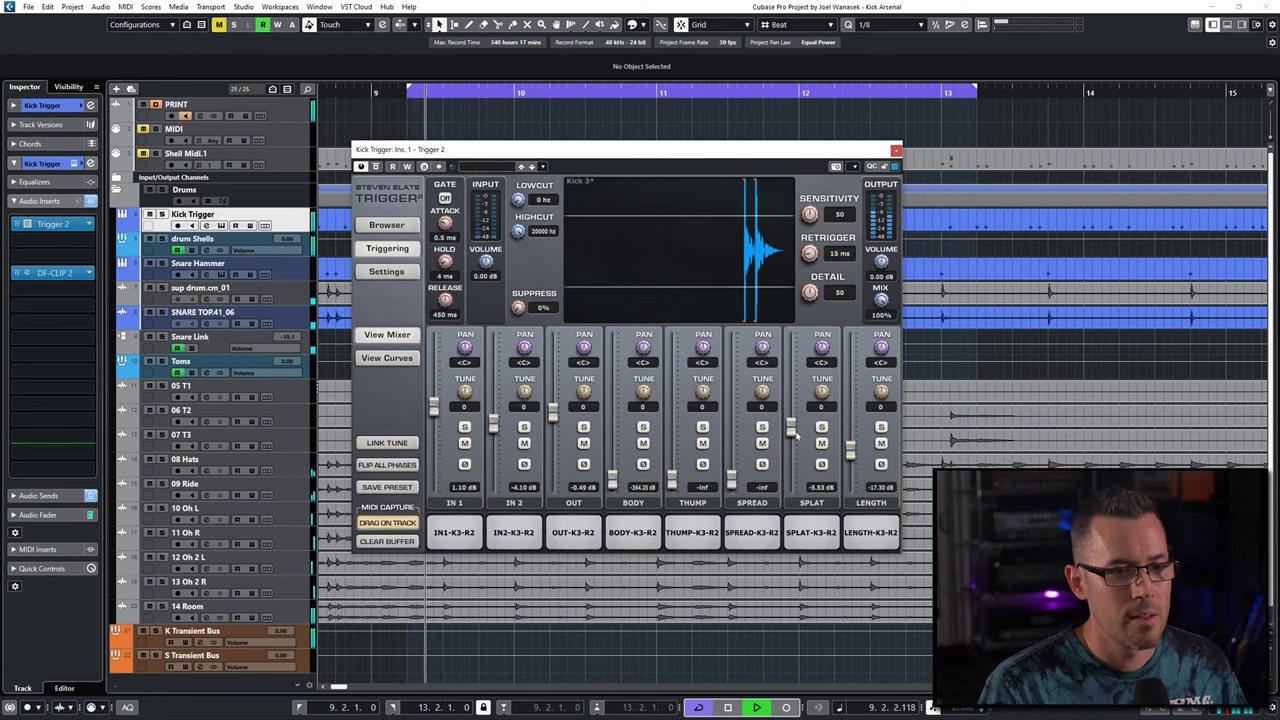
pyautogui.moveTo(797, 433)
pyautogui.mouseDown()
pyautogui.moveTo(851, 466)
pyautogui.moveTo(795, 440)
pyautogui.mouseUp()
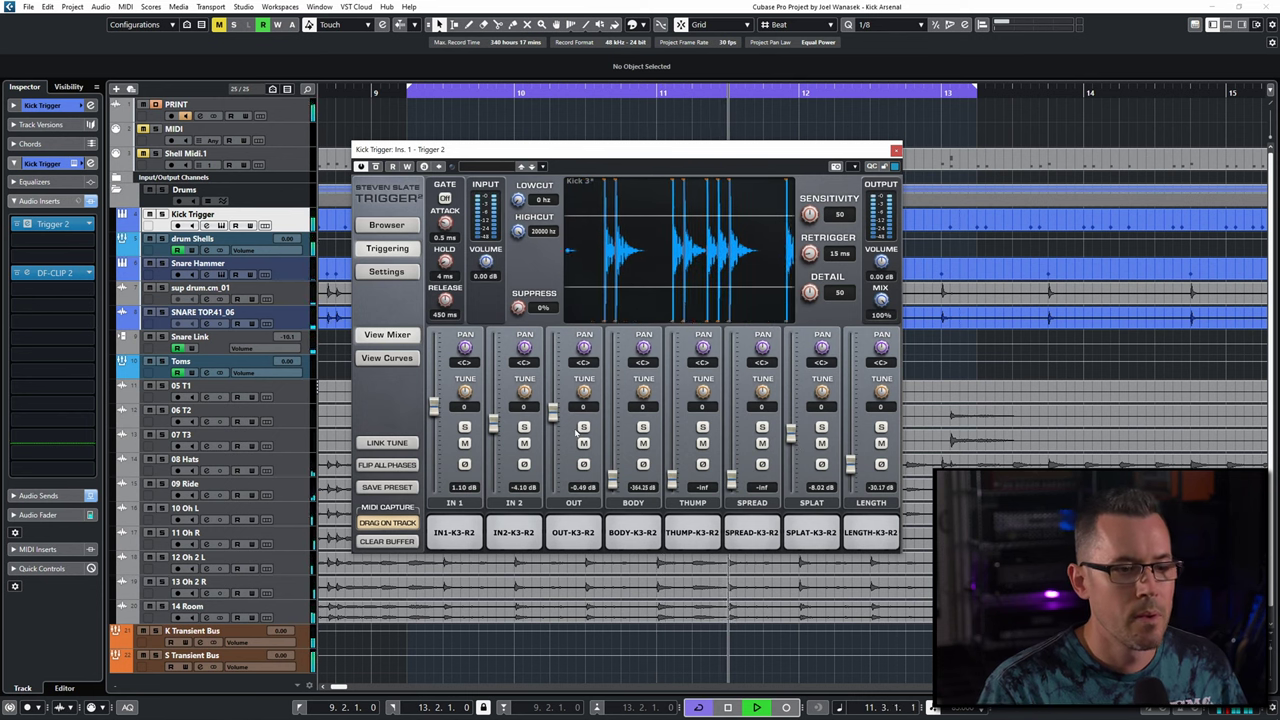
pyautogui.press('space')
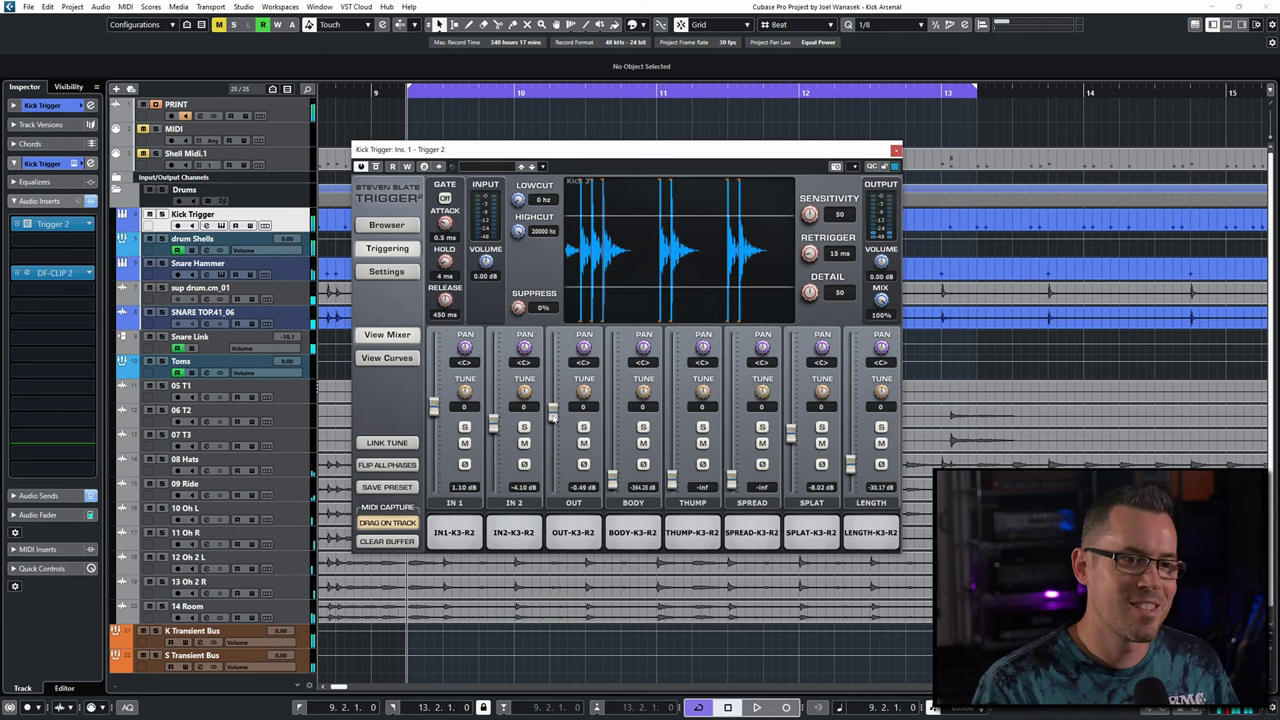
pyautogui.moveTo(553, 412); pyautogui.dragTo(636, 487)
pyautogui.press('space')
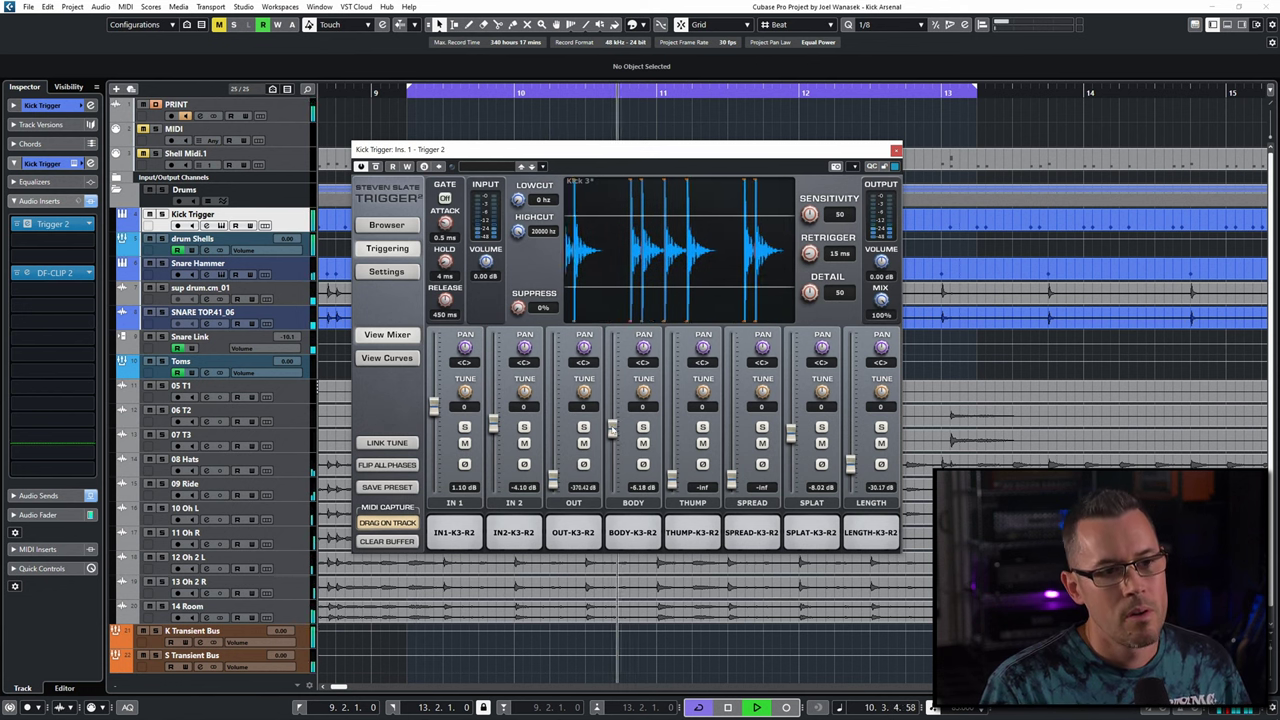
pyautogui.press('space')
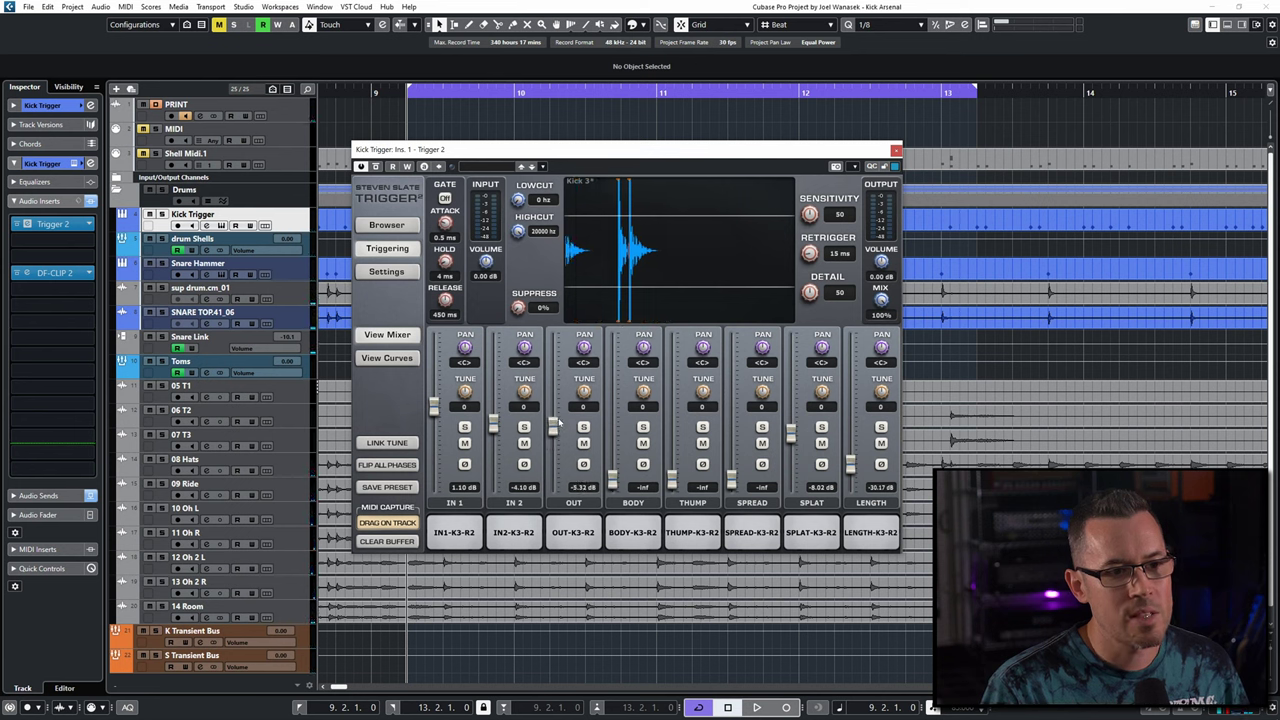
pyautogui.moveTo(552, 410); pyautogui.dragTo(552, 418)
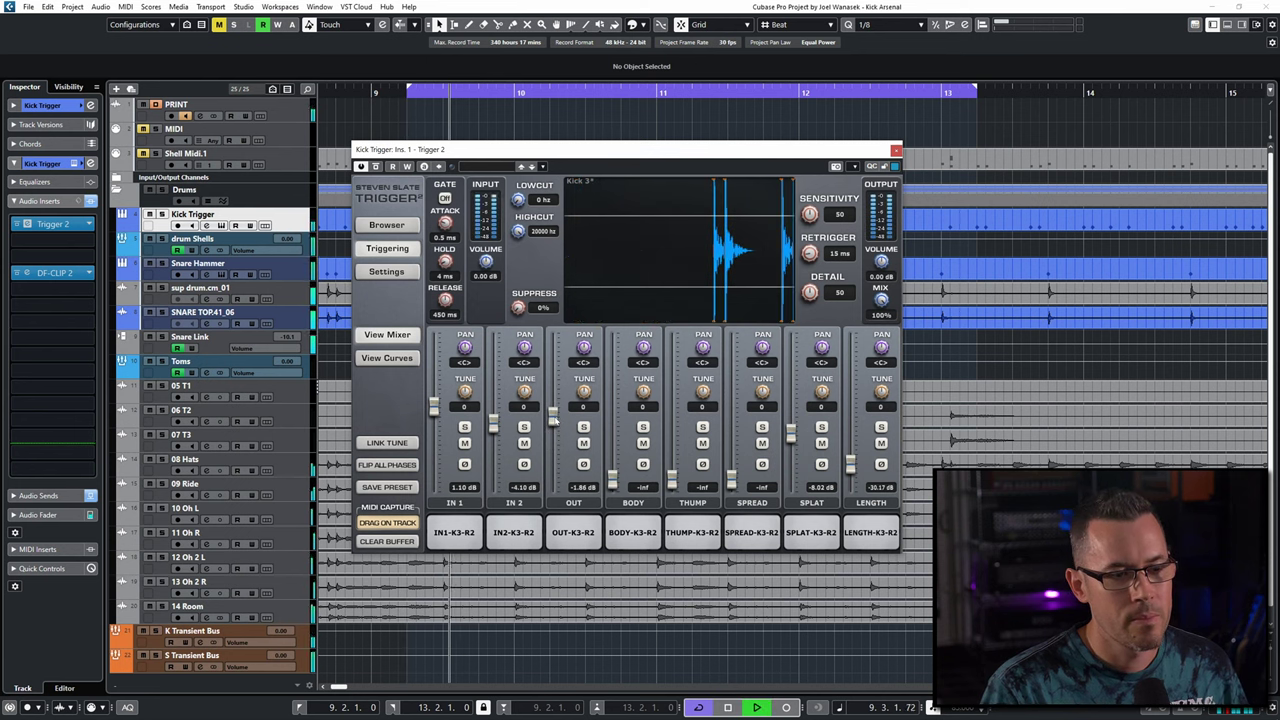
pyautogui.press('space')
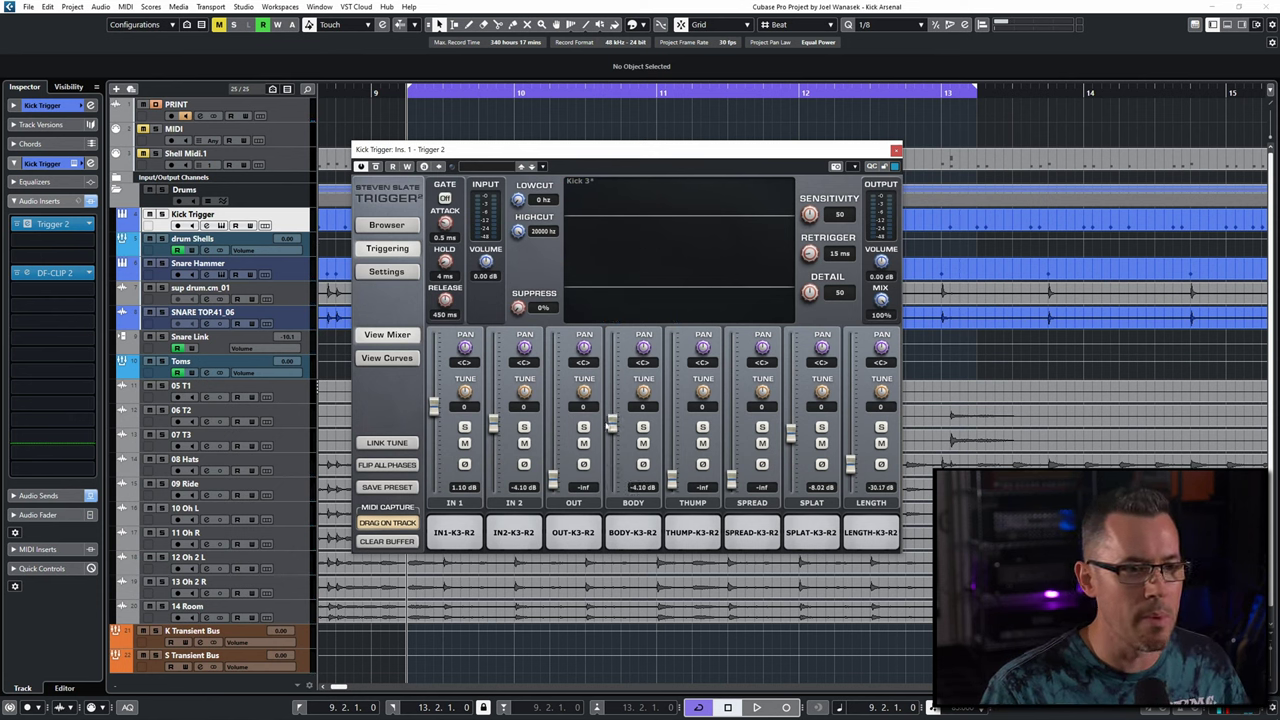
# - Raise BODY slightly, silence THUMP and fine-tune OUT to about -0.66 dB
pyautogui.press('space')
pyautogui.moveTo(611, 426); pyautogui.dragTo(674, 434)
pyautogui.press('space')
pyautogui.press('space')
pyautogui.moveTo(553, 480); pyautogui.dragTo(557, 428)
pyautogui.moveTo(674, 434); pyautogui.dragTo(674, 480)
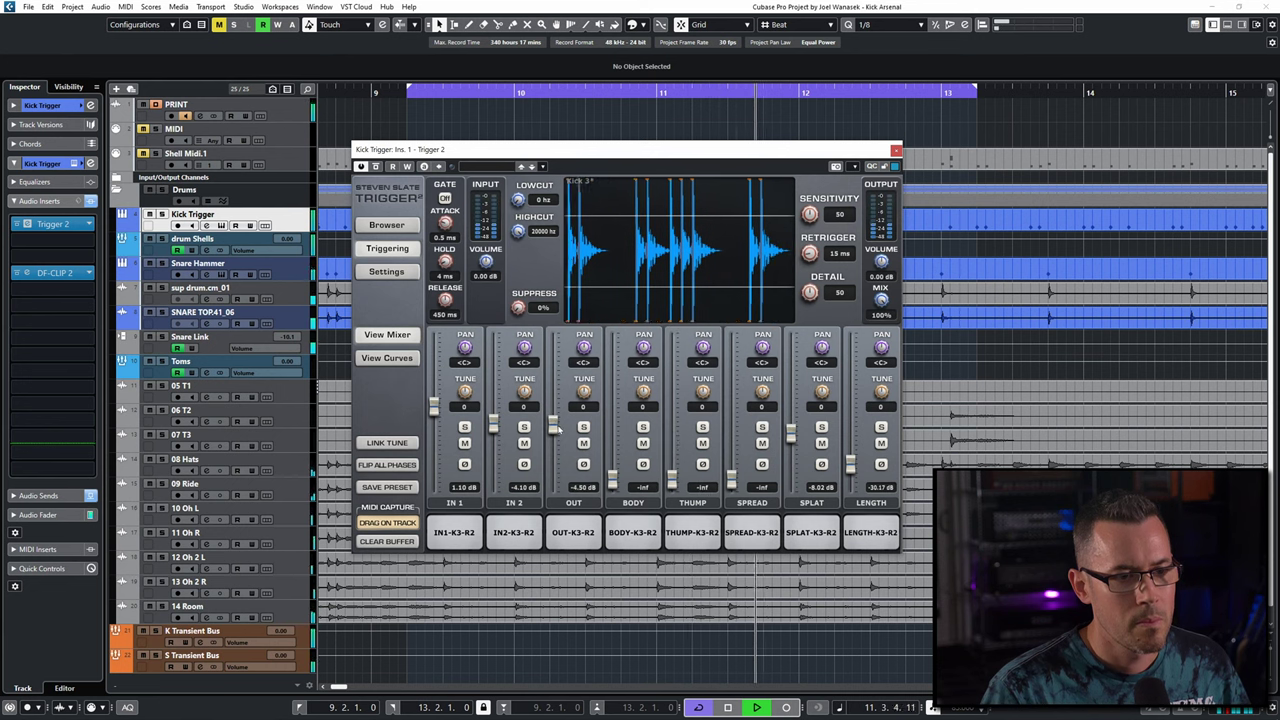
pyautogui.moveTo(558, 428); pyautogui.dragTo(552, 482)
# - Stop the Kick 3 loop and return to the start
pyautogui.press('space')
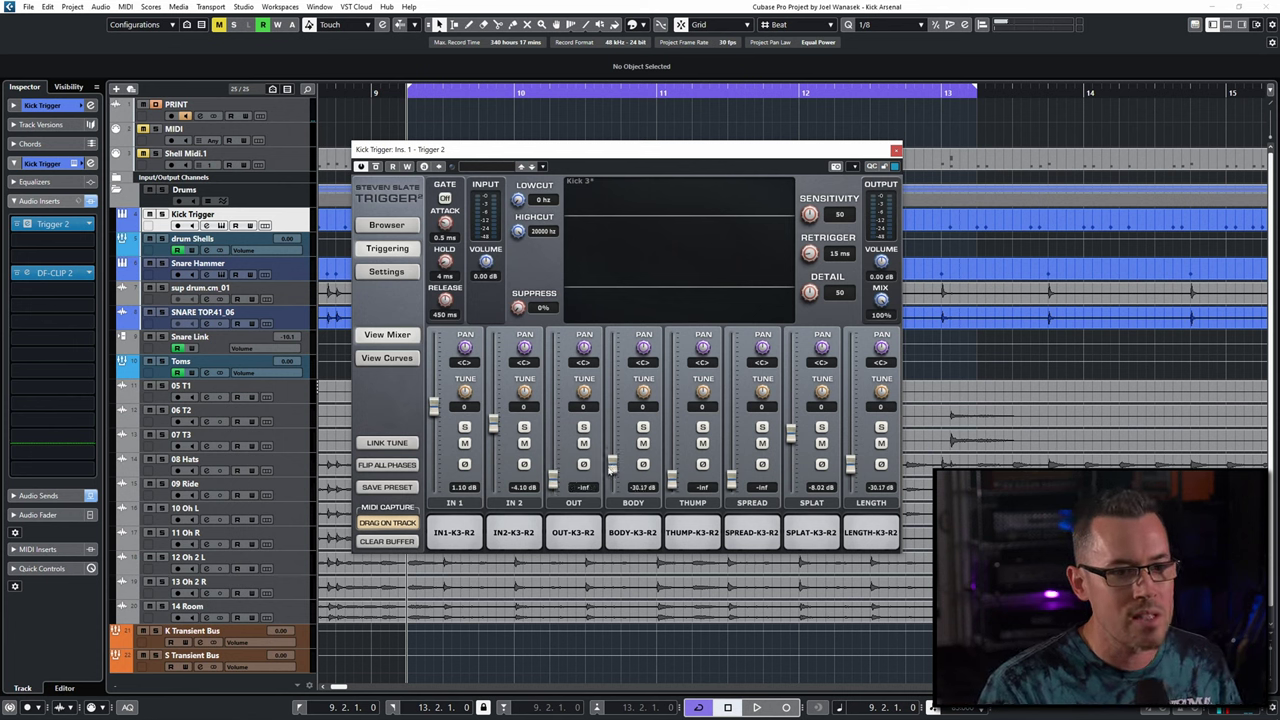
# - Raise the OUT mic and bring the BODY and SPREAD mics into the Kick 3 blend
pyautogui.press('space')
pyautogui.moveTo(553, 463); pyautogui.dragTo(553, 448)
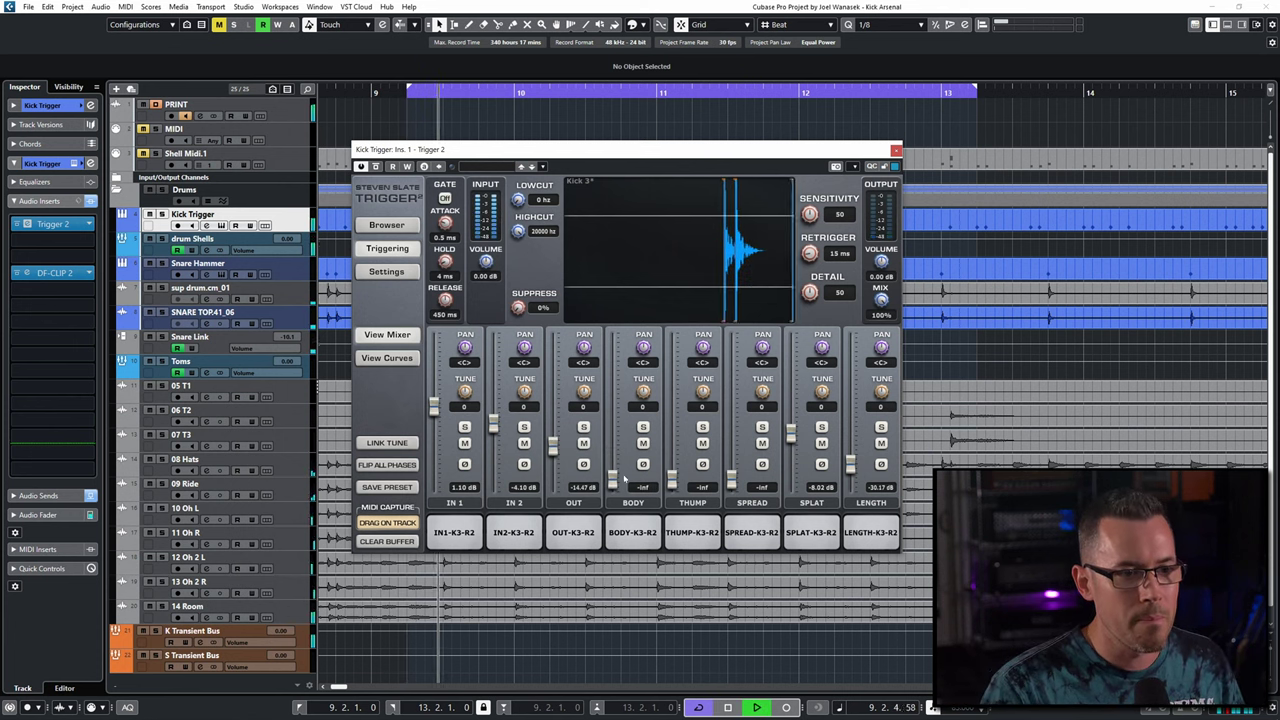
pyautogui.moveTo(613, 485); pyautogui.dragTo(671, 482)
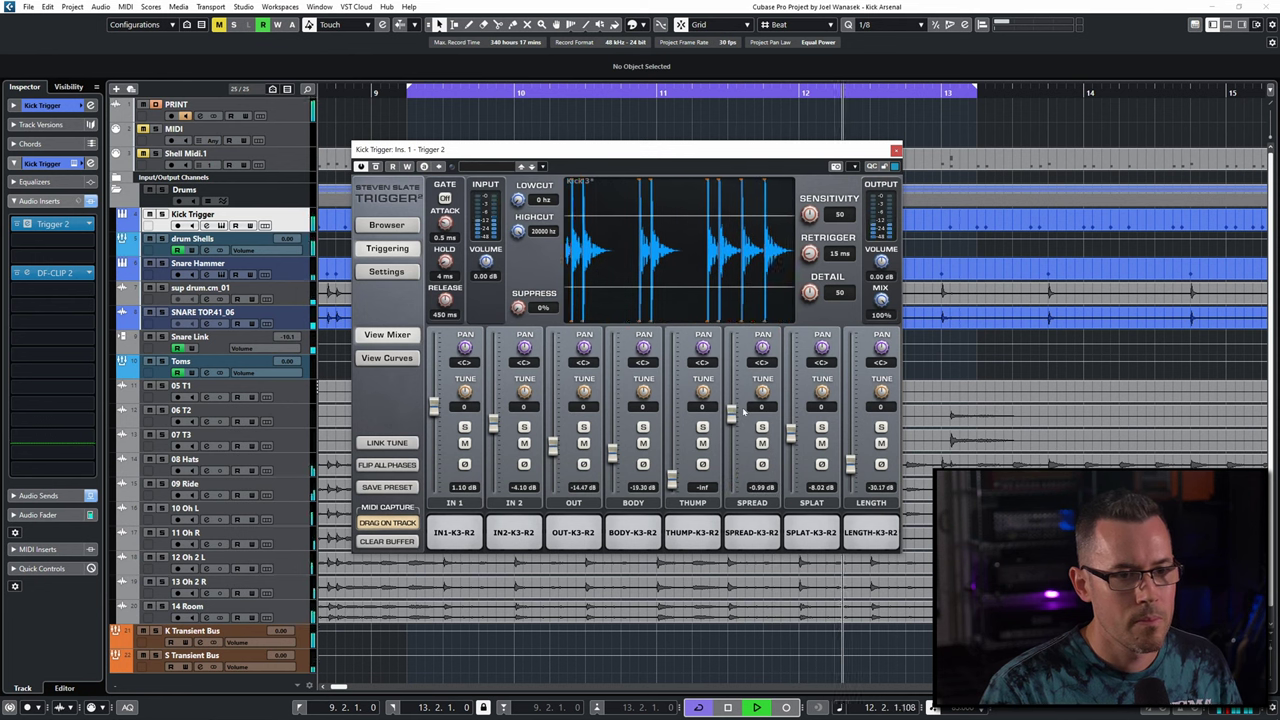
pyautogui.moveTo(731, 481); pyautogui.dragTo(731, 419)
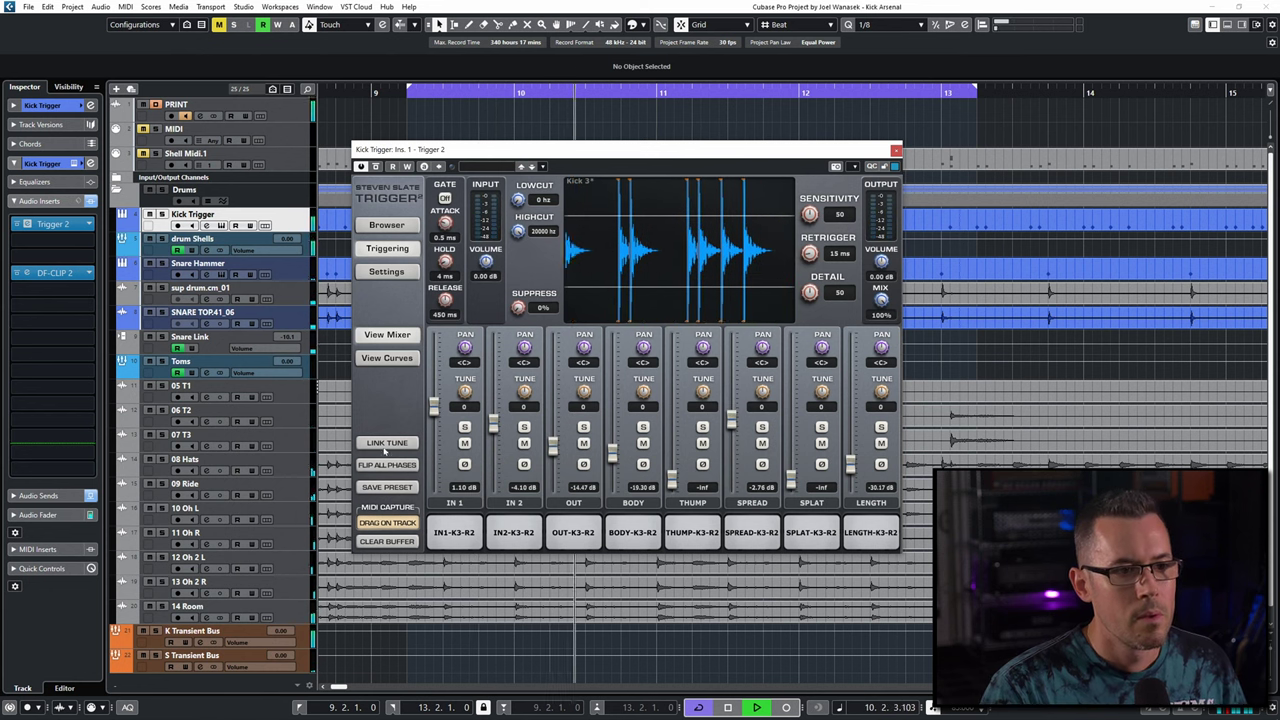
pyautogui.press('space')
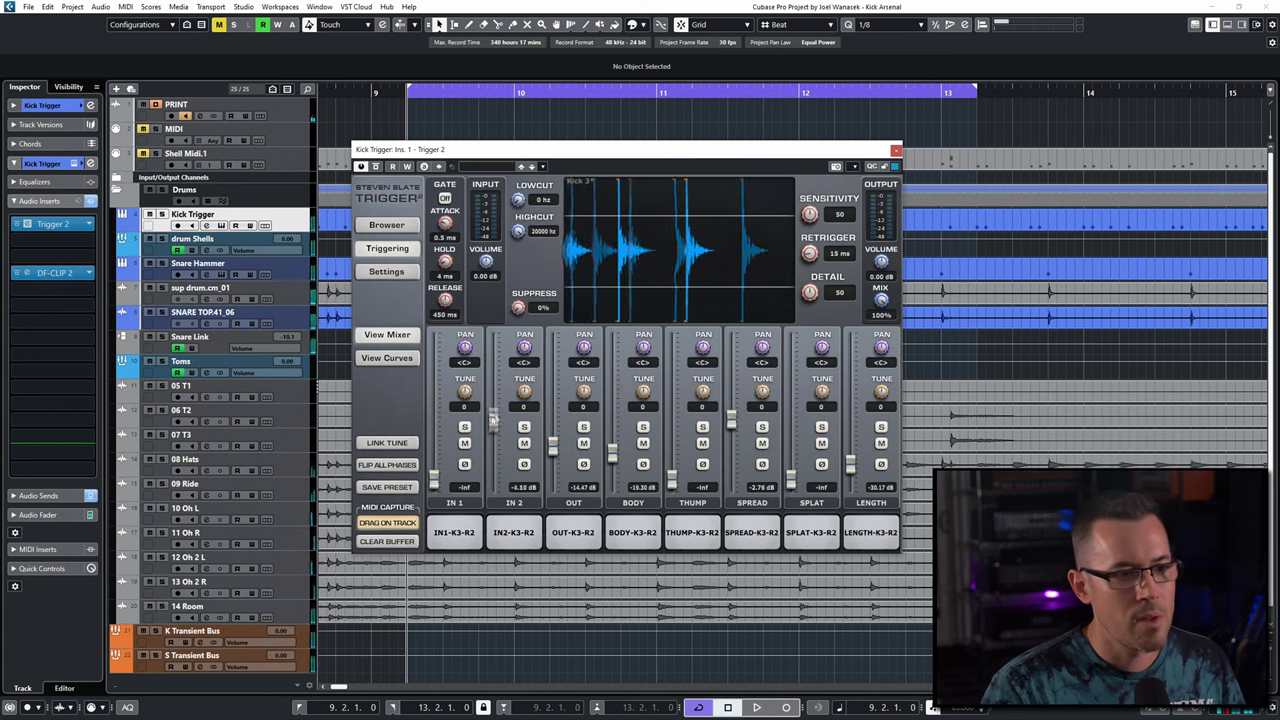
# - Set OUT to about -3.9 dB, BODY to about -2 dB, pull IN 2 down and fine-tune SPREAD
pyautogui.press('space')
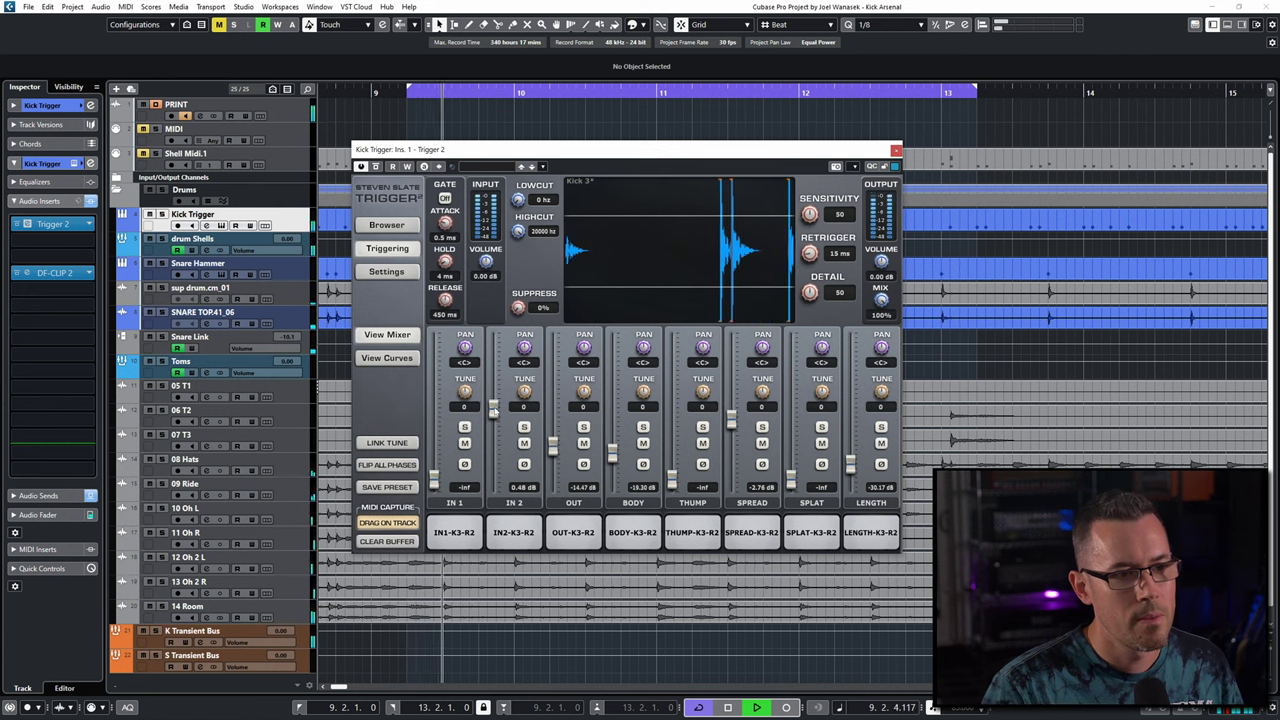
pyautogui.moveTo(556, 449); pyautogui.dragTo(558, 425)
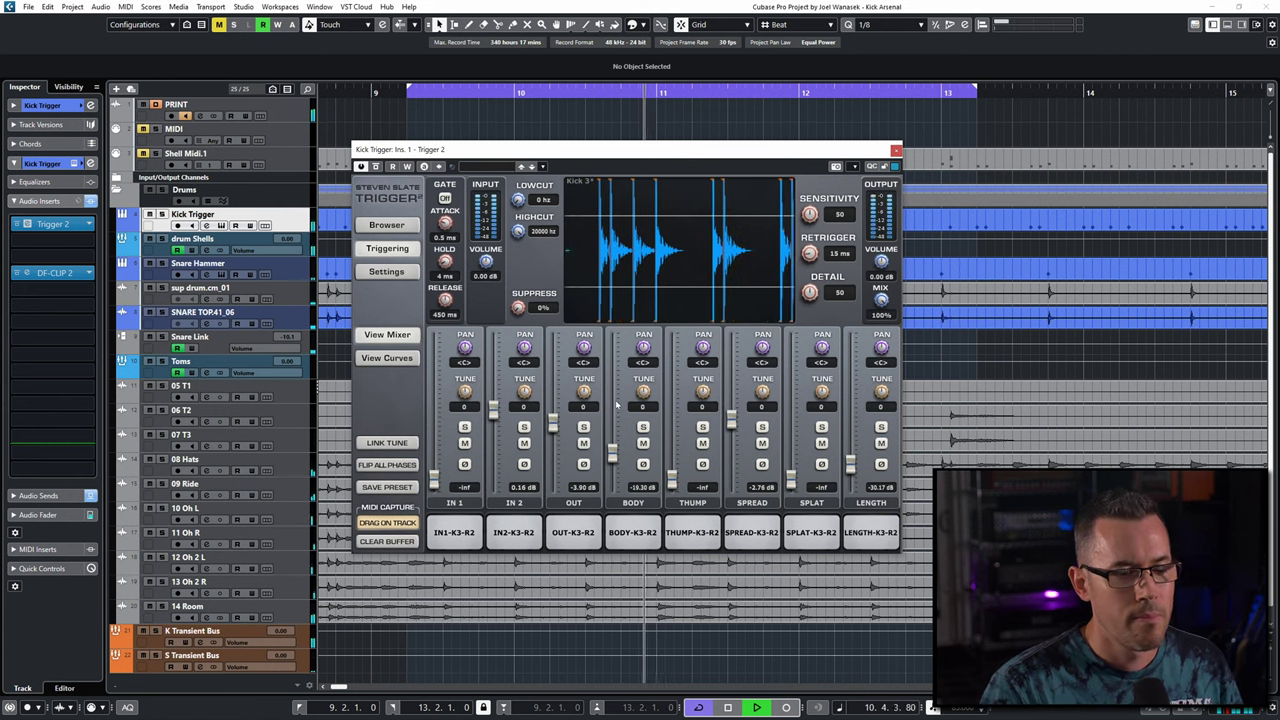
pyautogui.press('space')
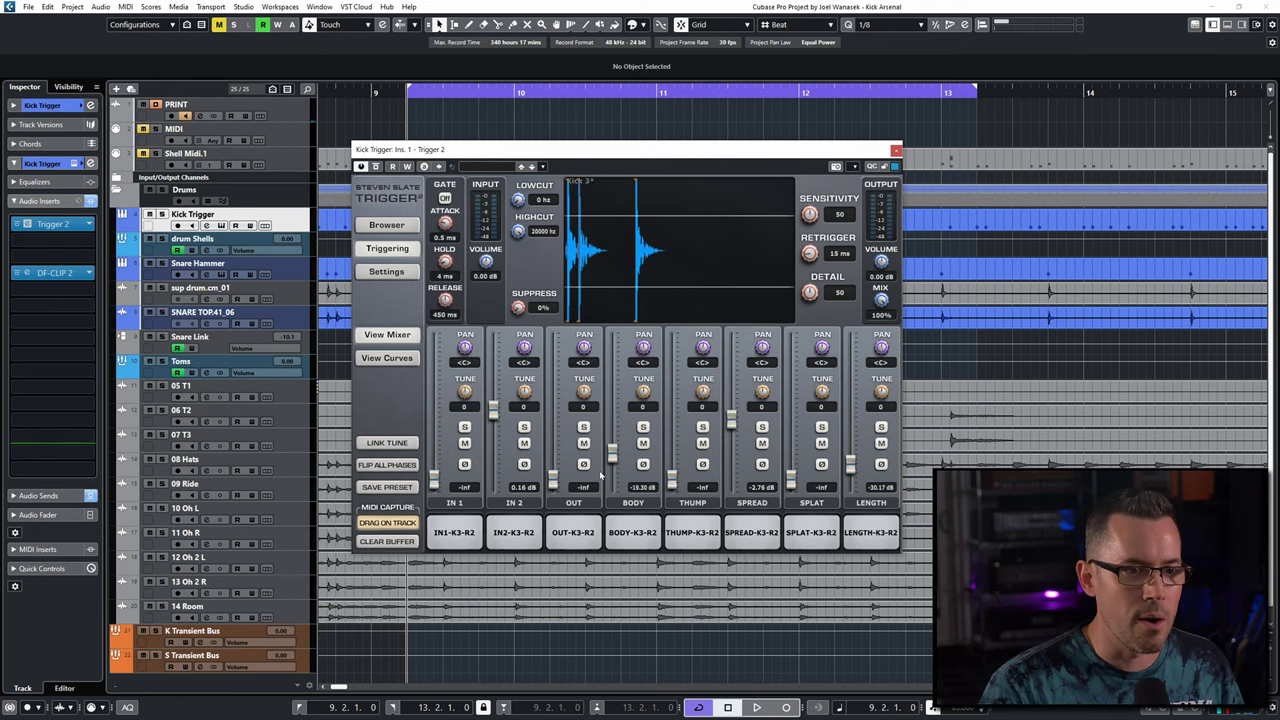
pyautogui.press('space')
pyautogui.moveTo(612, 425); pyautogui.dragTo(612, 412)
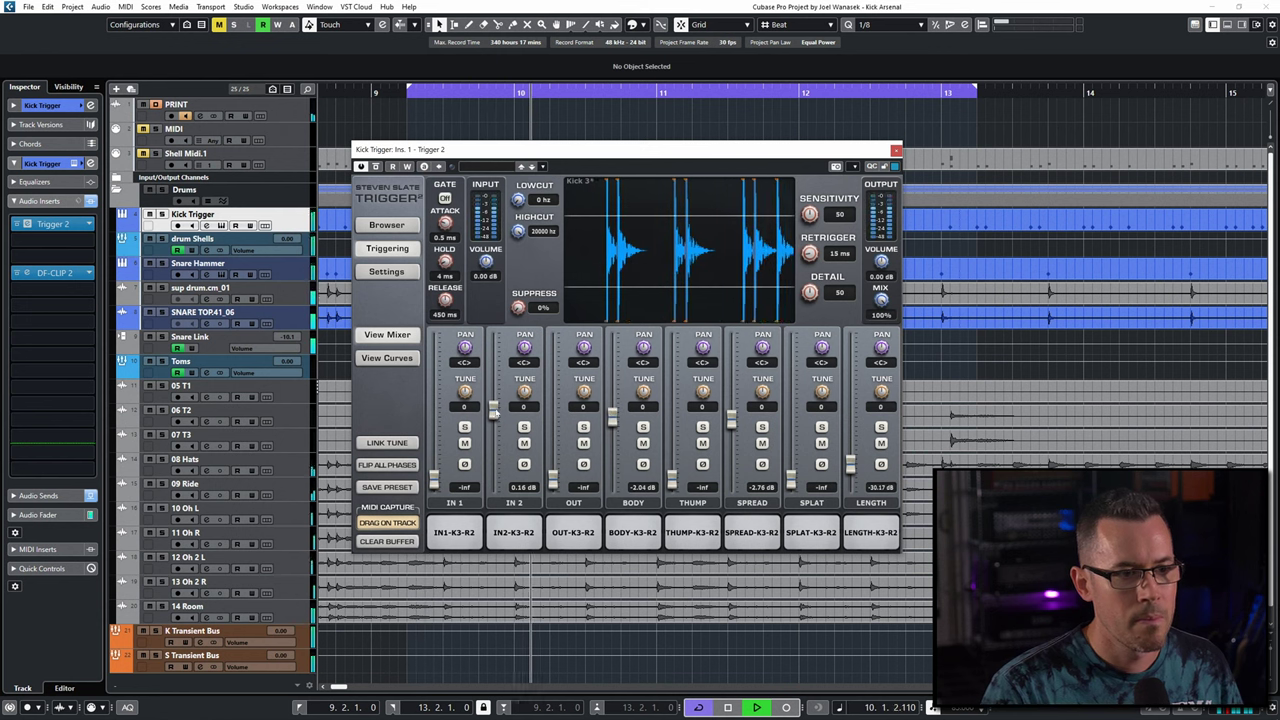
pyautogui.moveTo(493, 410); pyautogui.dragTo(493, 431)
pyautogui.moveTo(731, 419); pyautogui.dragTo(731, 424)
pyautogui.moveTo(523, 427); pyautogui.dragTo(523, 421)
# - Bring the IN 2 mic back up and pull SPREAD down to about -4 dB
pyautogui.moveTo(731, 423); pyautogui.dragTo(731, 399)
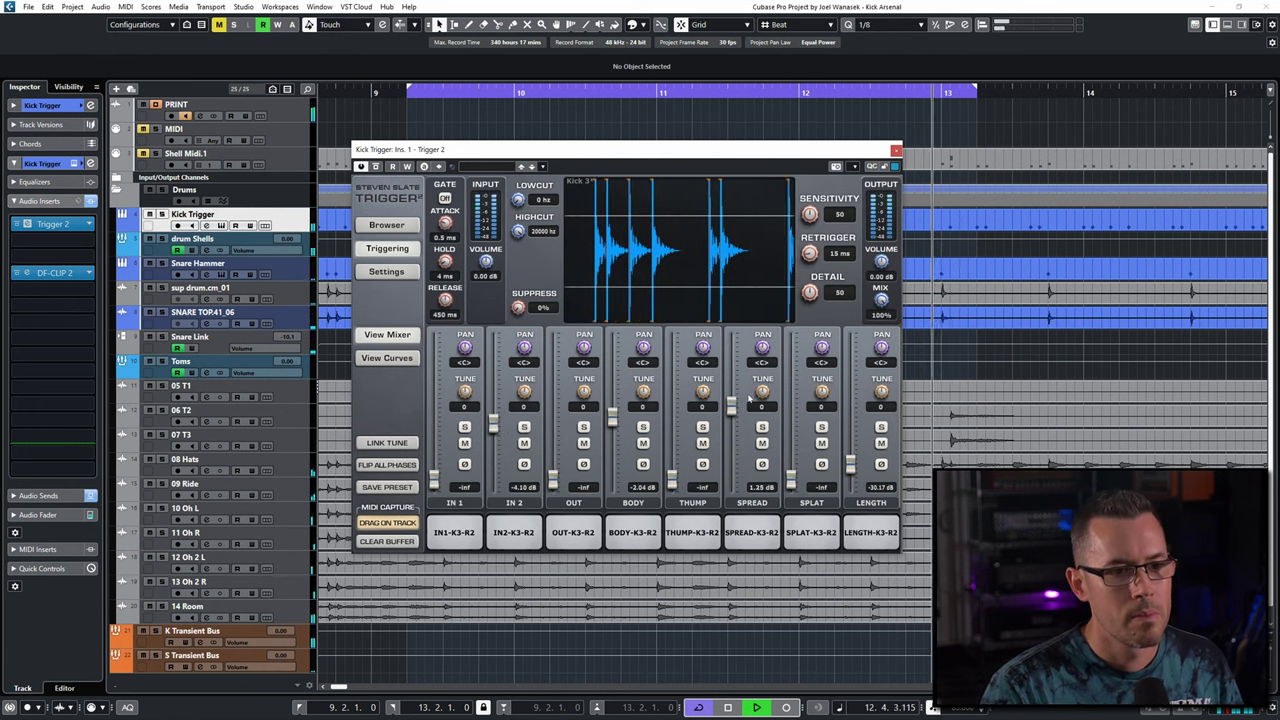
pyautogui.press('space')
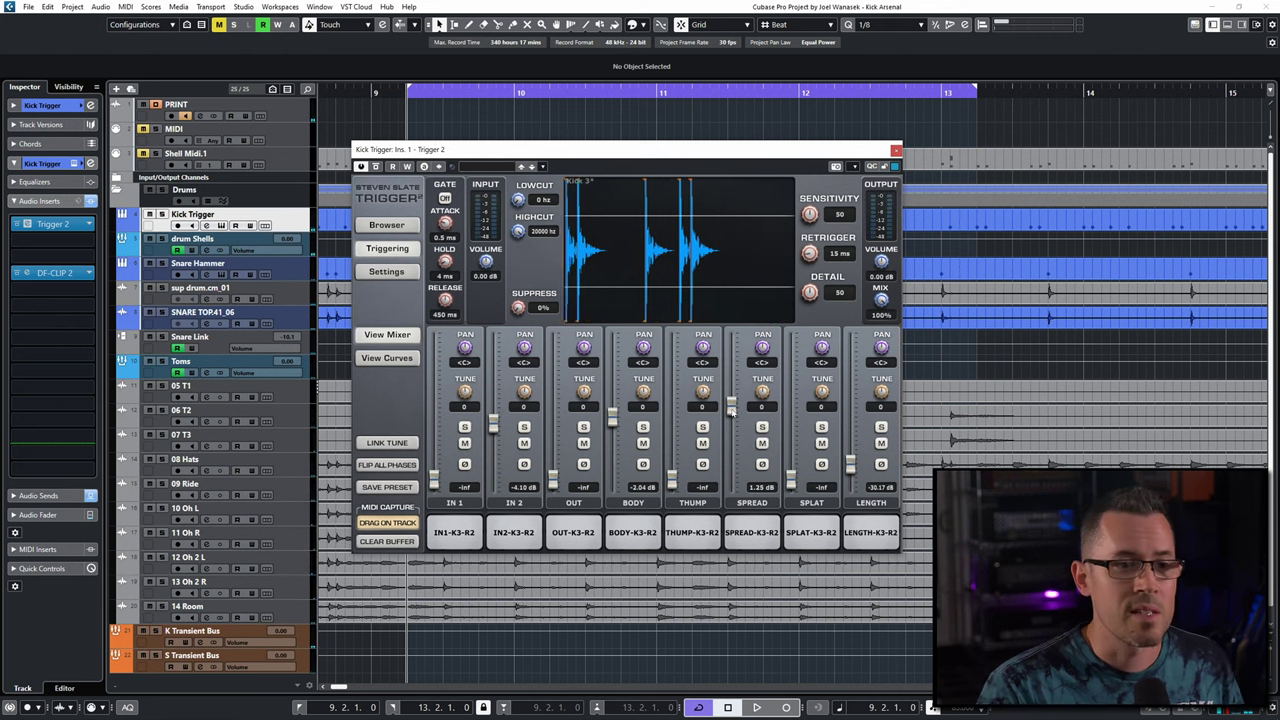
pyautogui.moveTo(733, 410); pyautogui.dragTo(734, 430)
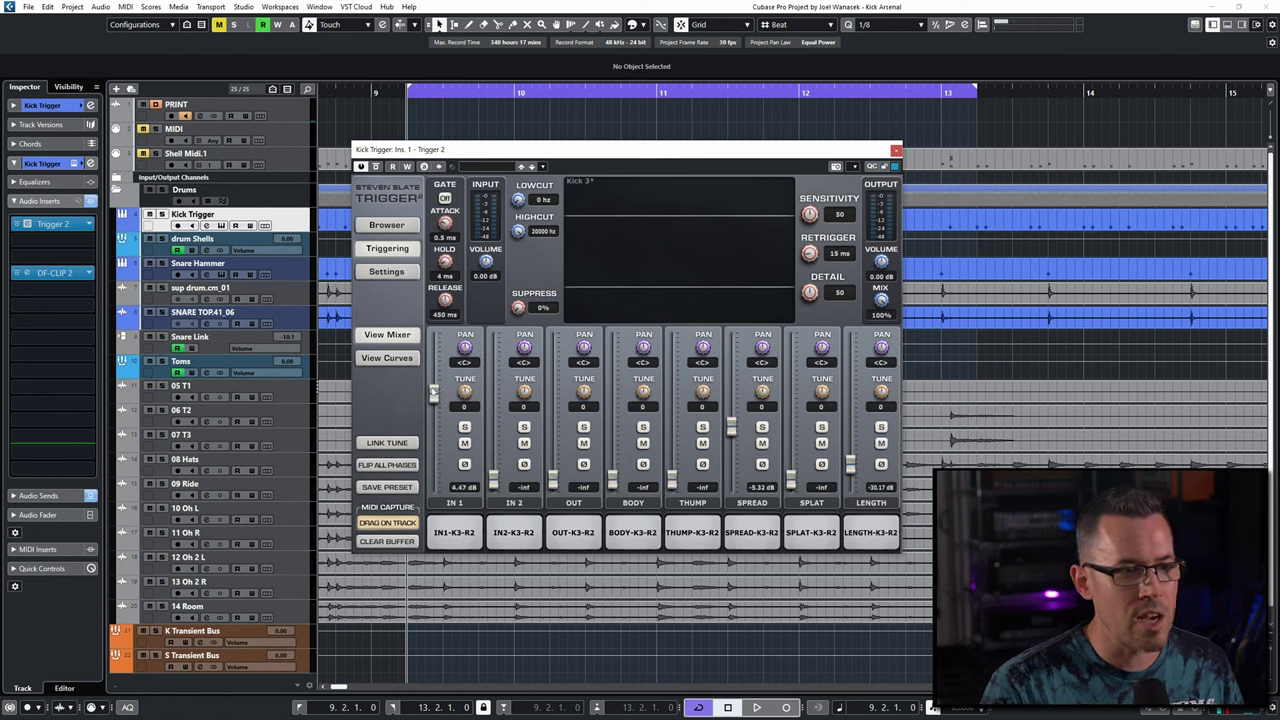
# - Add the THUMP and OUT mics, raise IN 2 to about 5.5 dB and lift LENGTH
pyautogui.press('space')
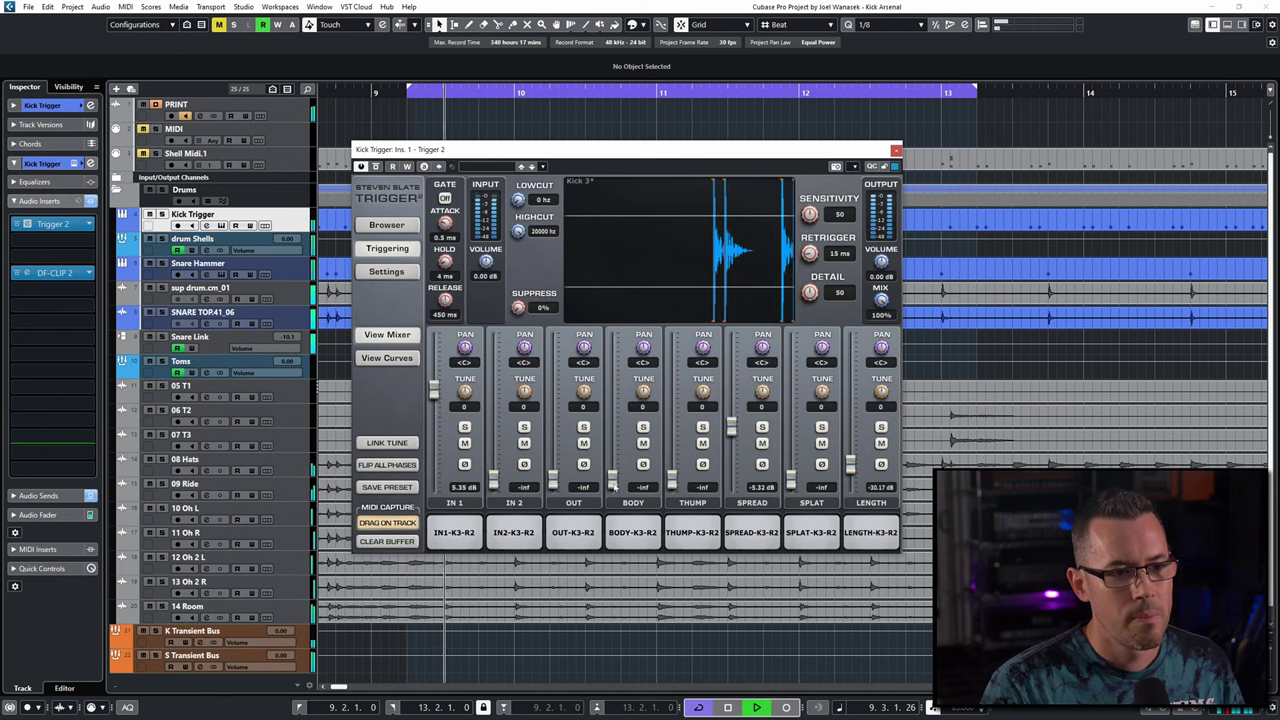
pyautogui.moveTo(672, 489); pyautogui.dragTo(670, 428)
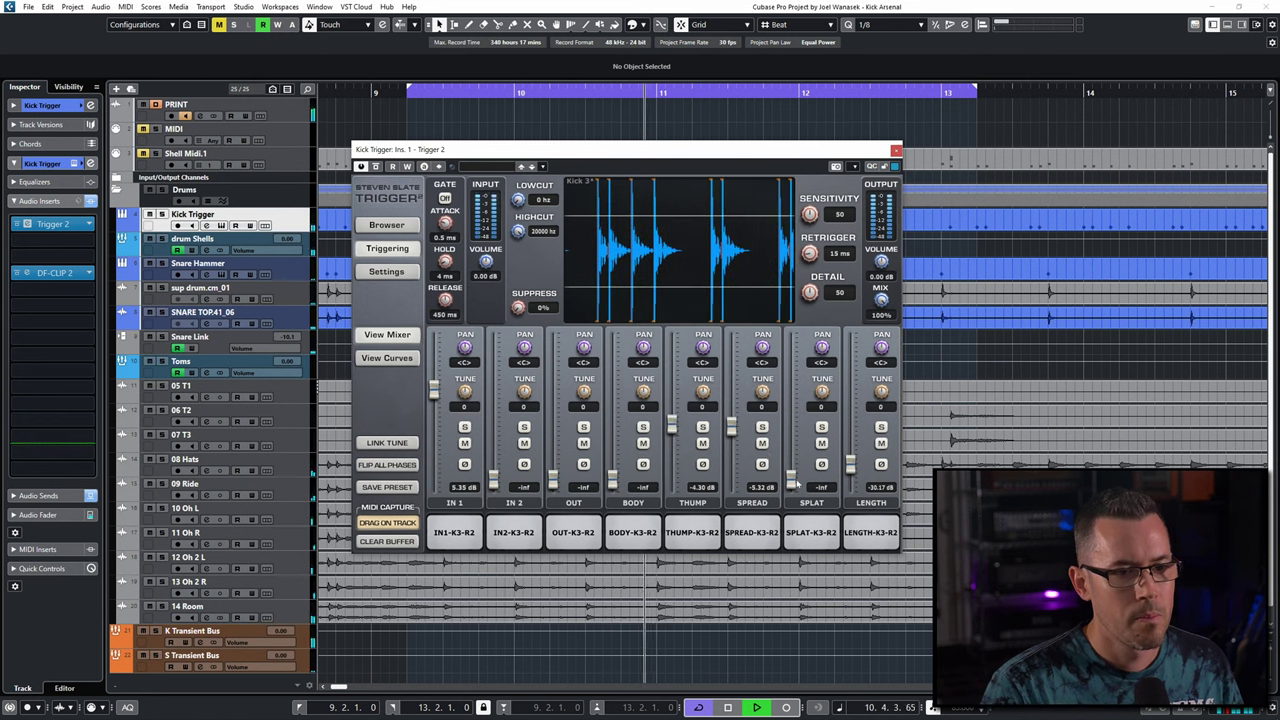
pyautogui.press('space')
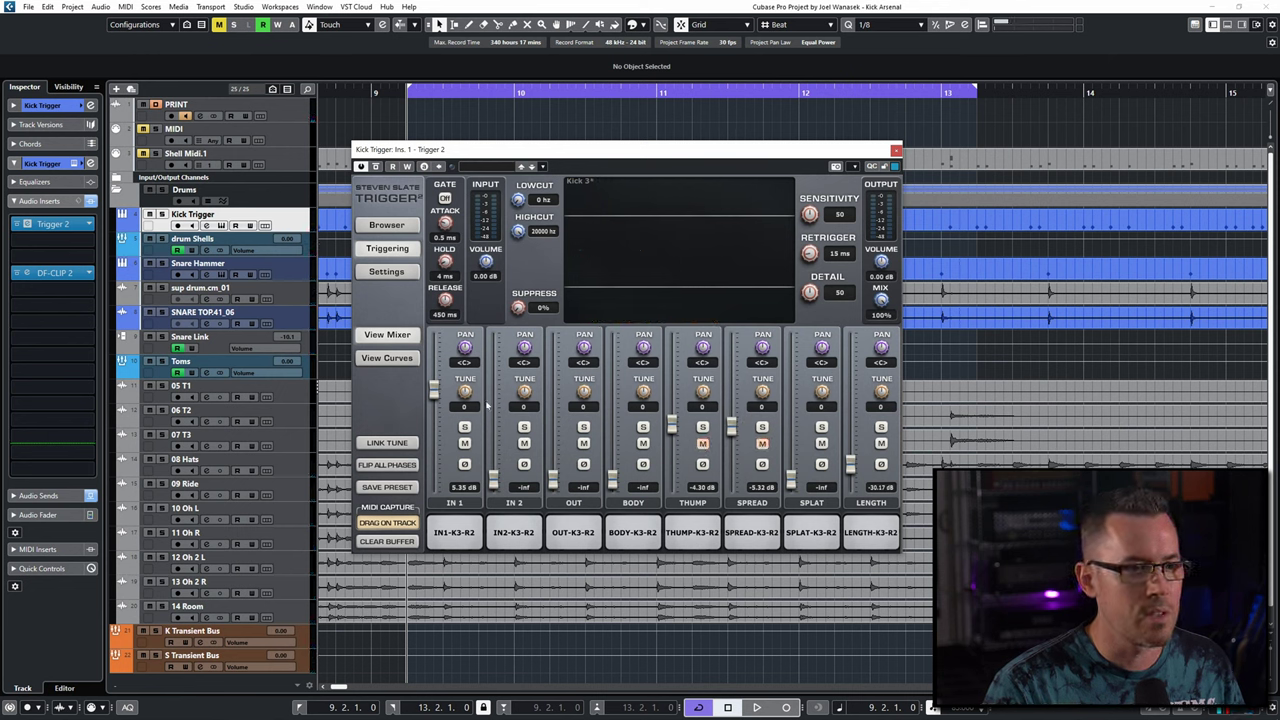
pyautogui.press('space')
pyautogui.moveTo(493, 413); pyautogui.dragTo(494, 392)
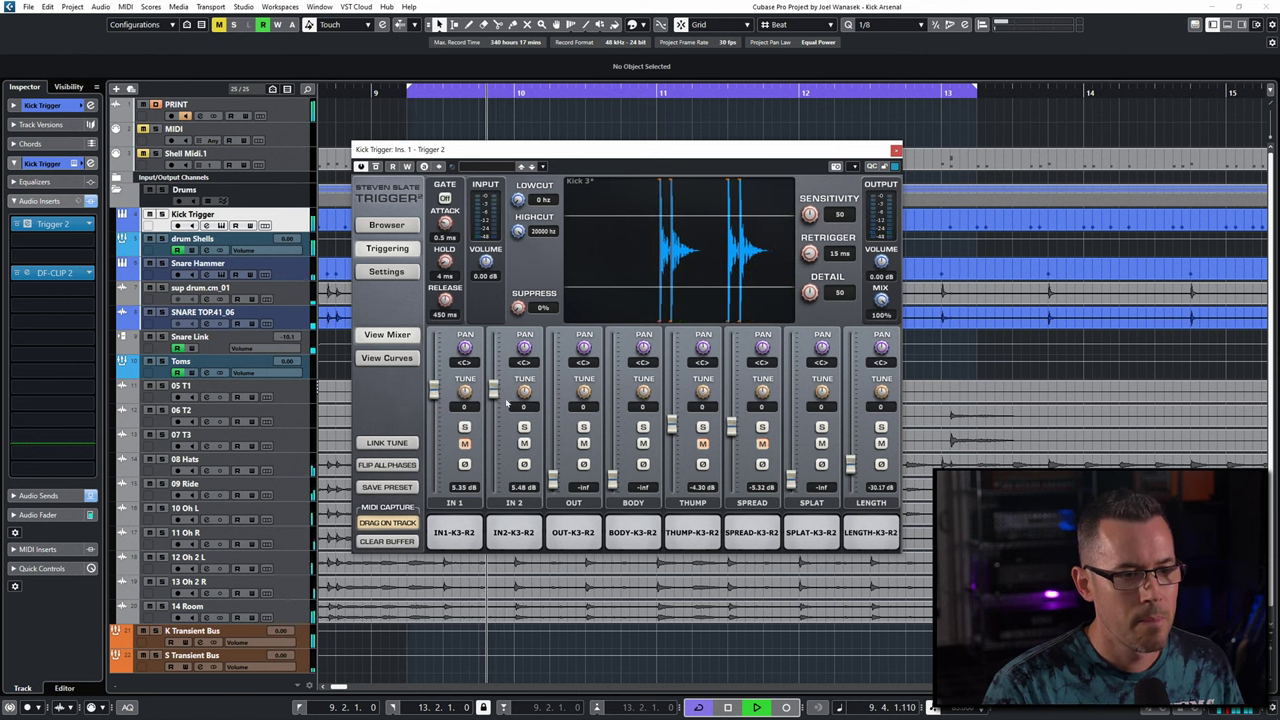
pyautogui.moveTo(552, 478); pyautogui.dragTo(557, 420)
pyautogui.moveTo(861, 467); pyautogui.dragTo(799, 423)
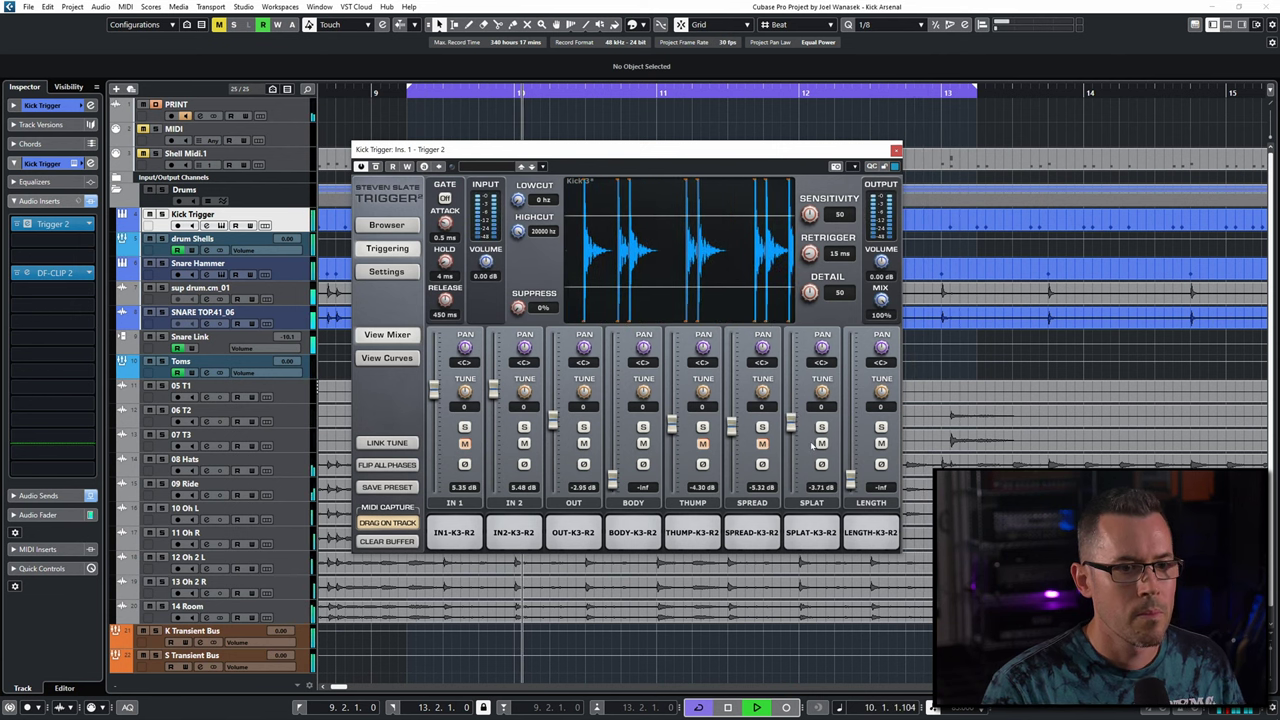
pyautogui.press('space')
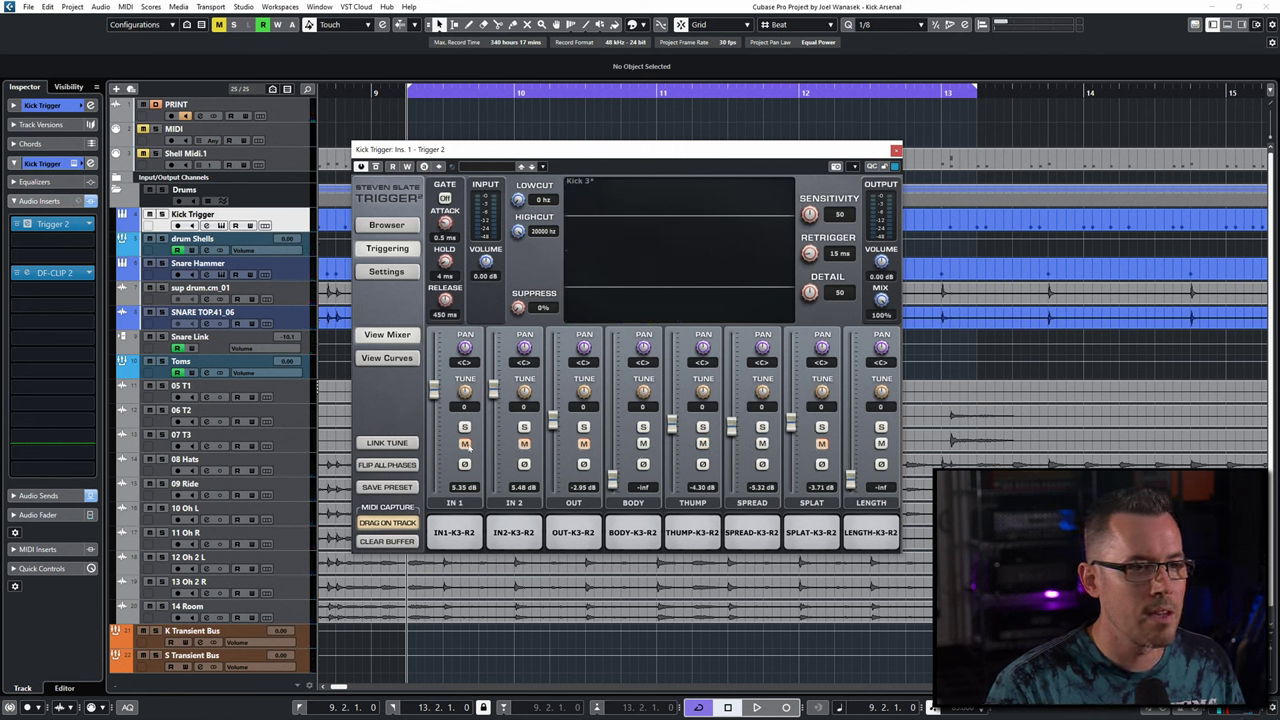
# - Play and stop the kick loop to compare the muted mic combinations
pyautogui.press('space')
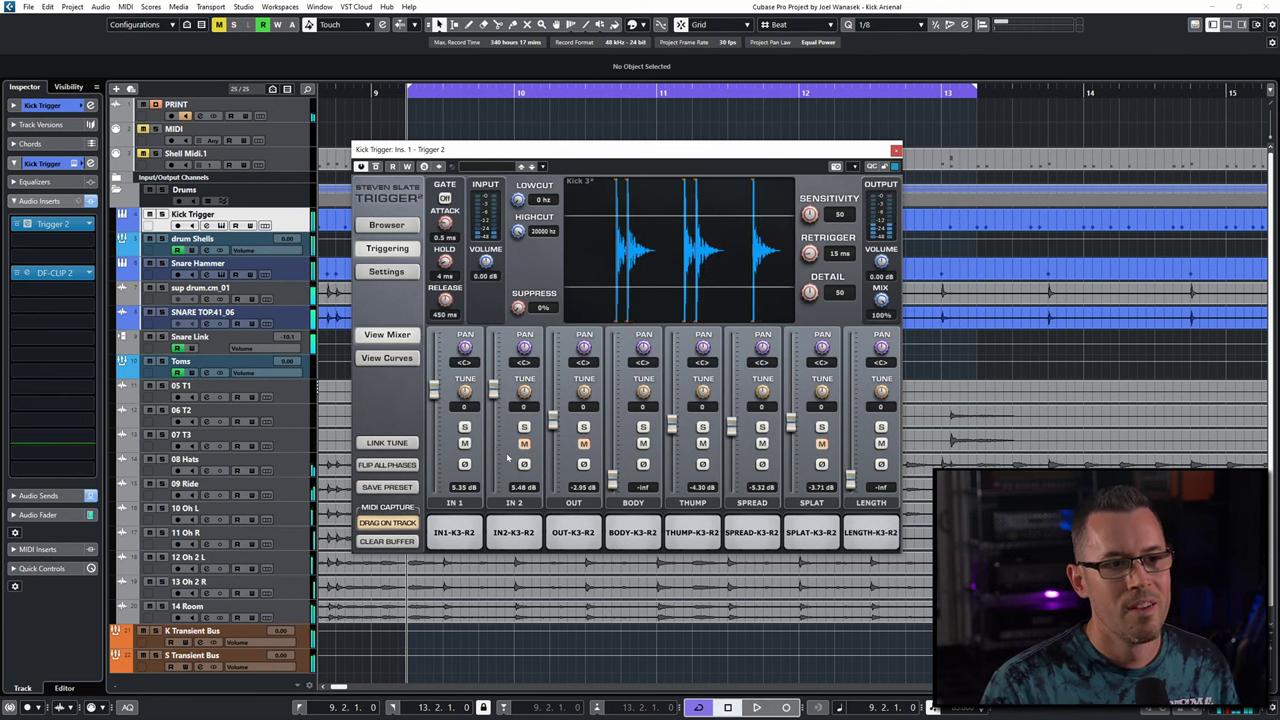
pyautogui.press('space')
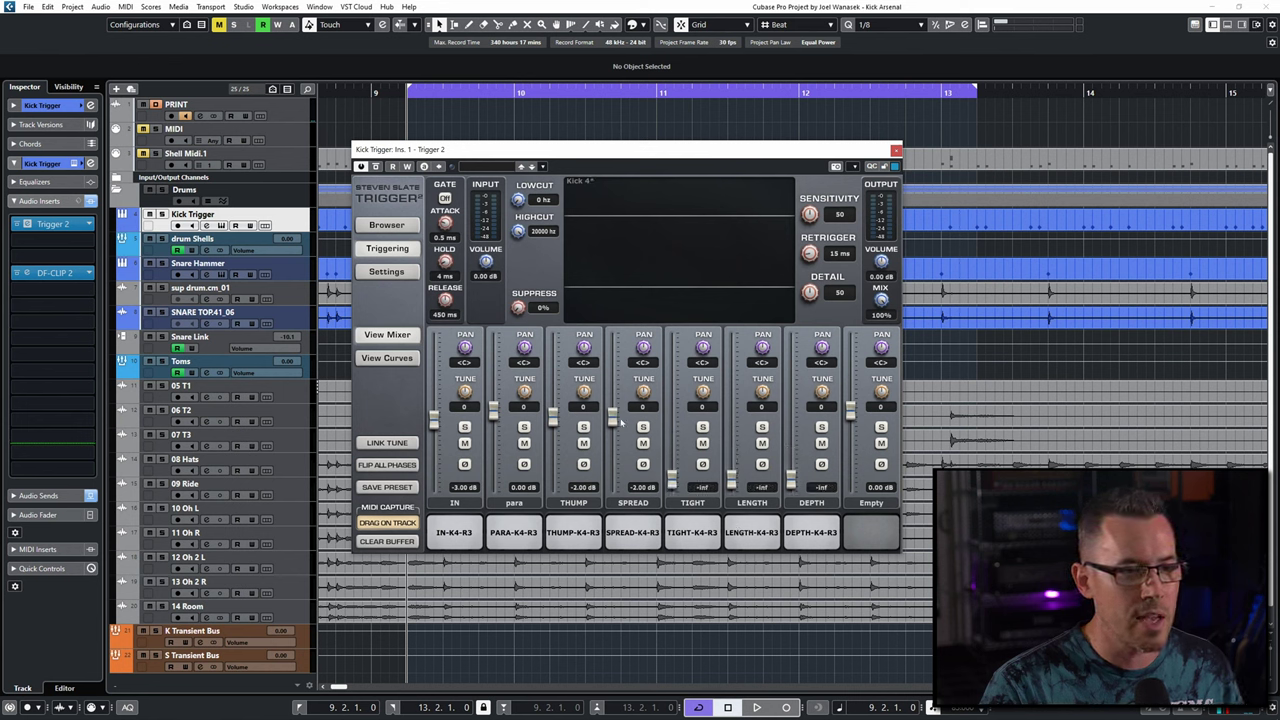
# - Bring IN to about 0.8 dB and drop the para and THUMP mics out of the Kick 4 blend
pyautogui.moveTo(553, 418); pyautogui.dragTo(553, 480)
pyautogui.press('space')
pyautogui.moveTo(493, 410); pyautogui.dragTo(493, 480)
pyautogui.moveTo(434, 420); pyautogui.dragTo(434, 408)
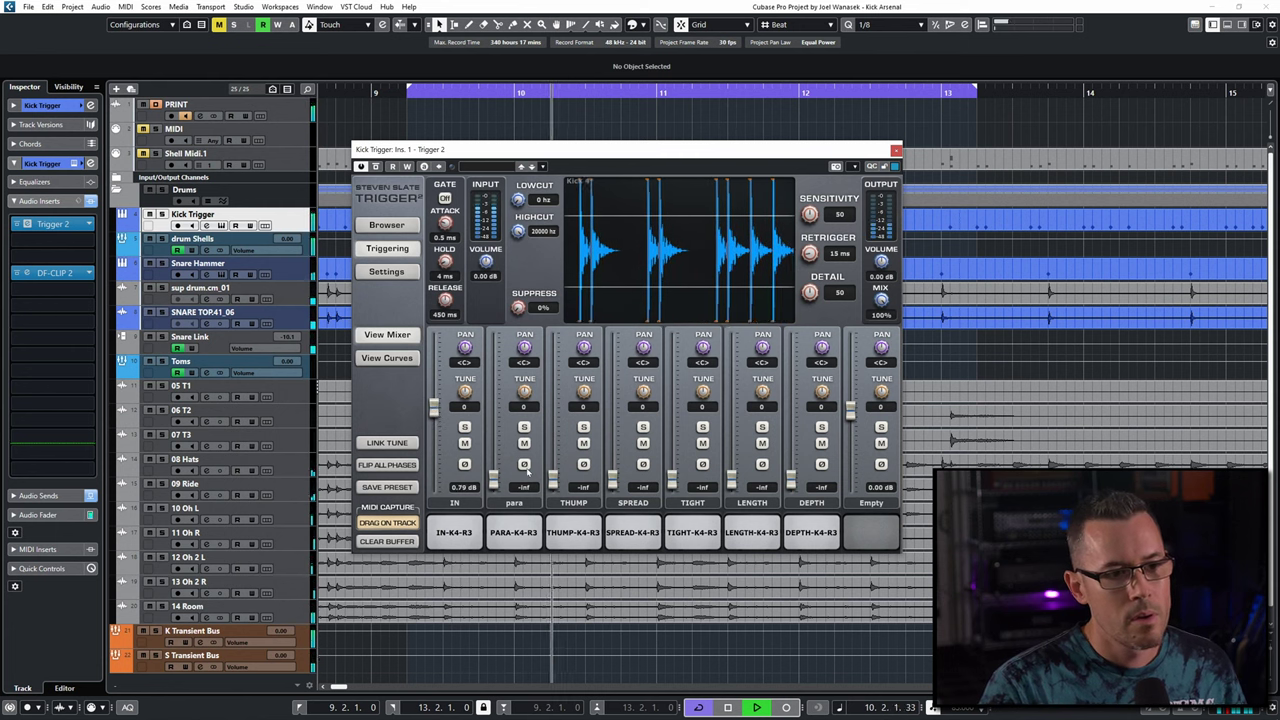
pyautogui.press('space')
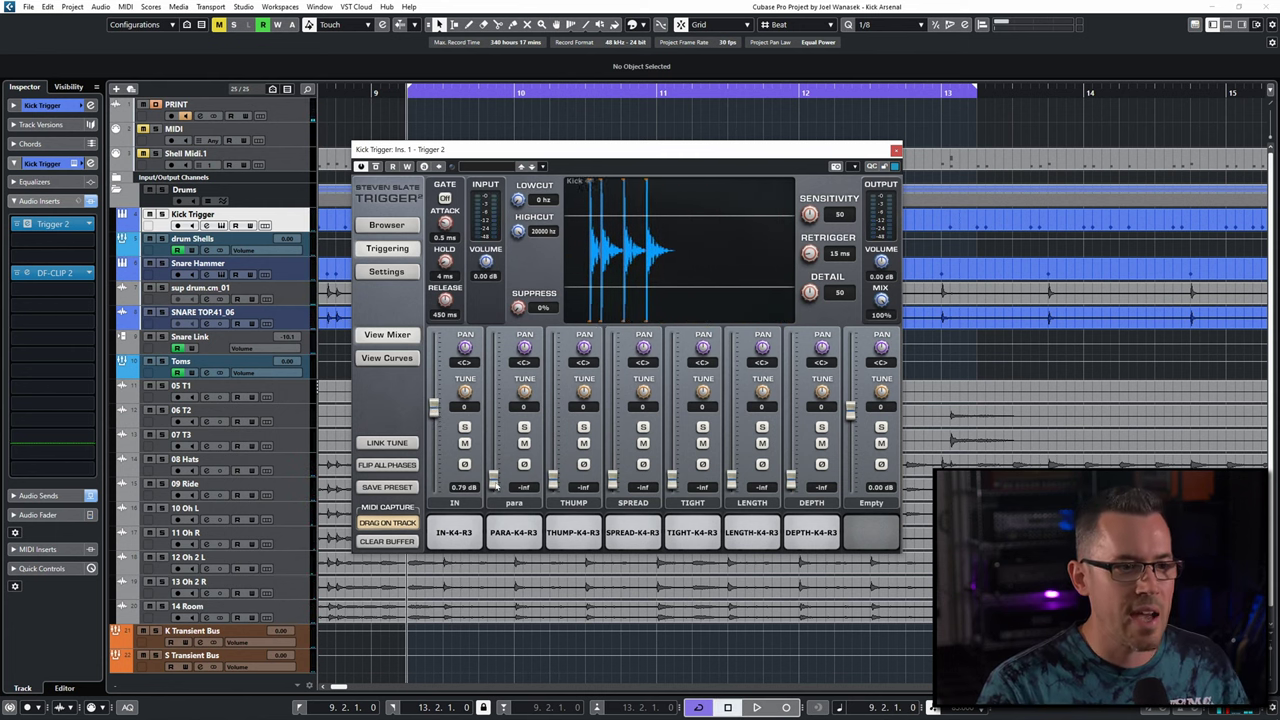
# - Bring the para and THUMP mics back into the blend and pull IN down
pyautogui.press('space')
pyautogui.moveTo(493, 487); pyautogui.dragTo(493, 402)
pyautogui.moveTo(433, 430); pyautogui.dragTo(500, 430)
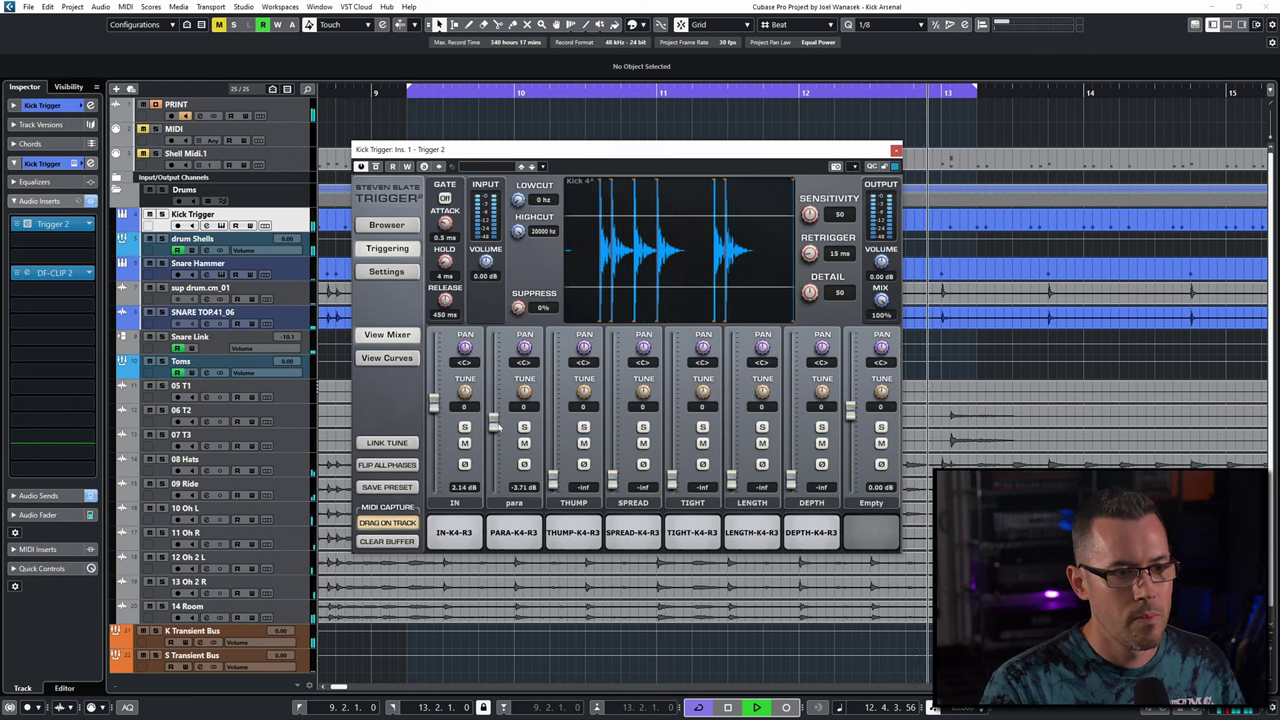
pyautogui.press('space')
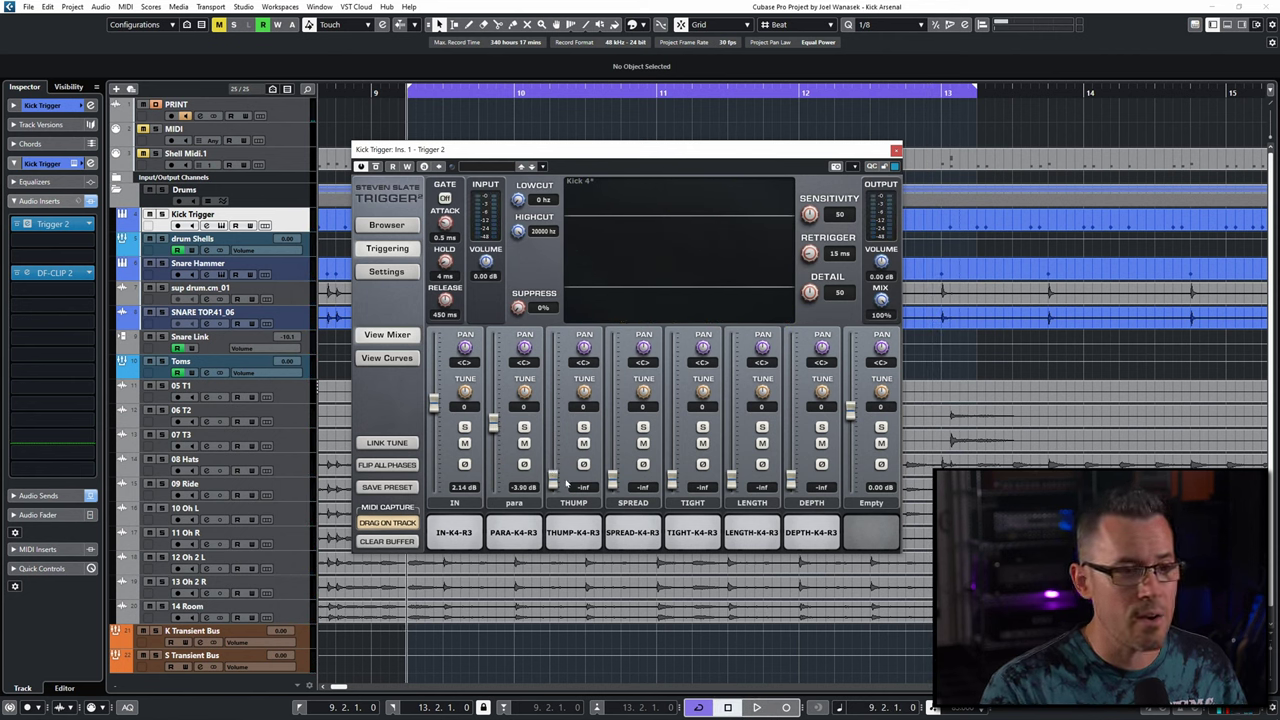
pyautogui.press('space')
pyautogui.moveTo(553, 483); pyautogui.dragTo(560, 409)
pyautogui.press('space')
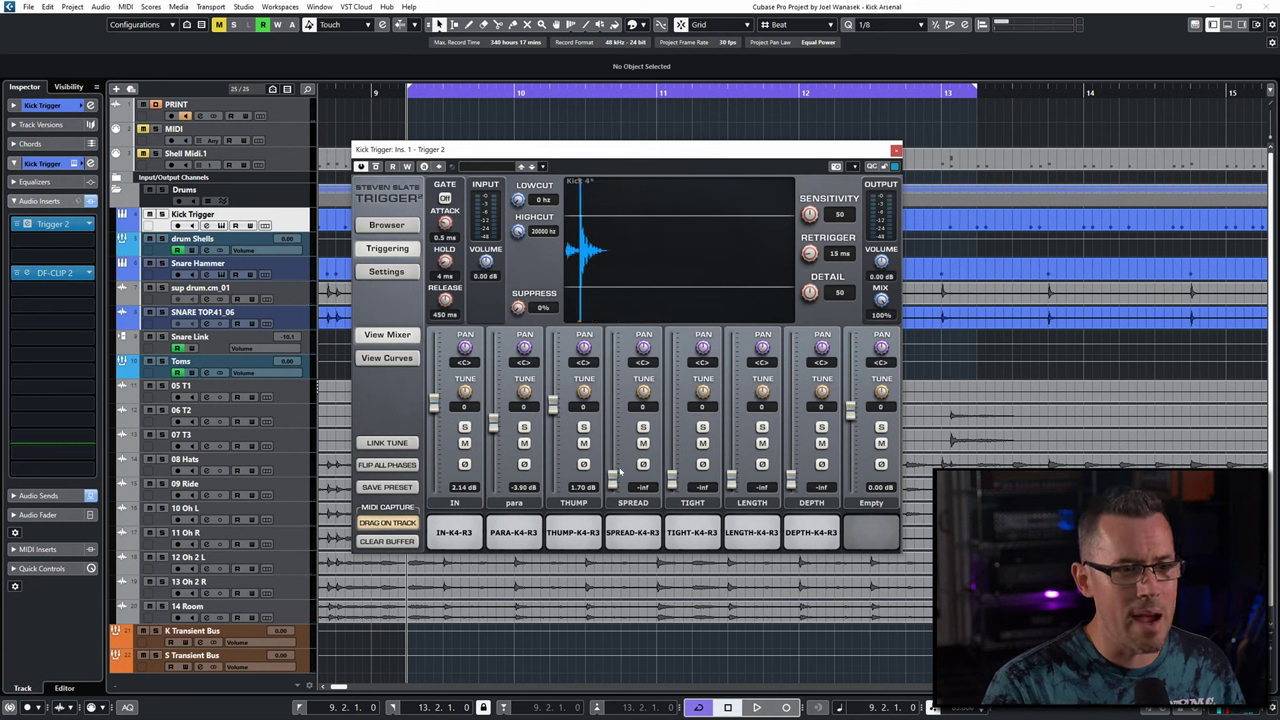
# - Add SPREAD at about 2.4 dB, drop IN to about -19 dB and THUMP to -6.40 dB
pyautogui.press('space')
pyautogui.moveTo(612, 463); pyautogui.dragTo(620, 403)
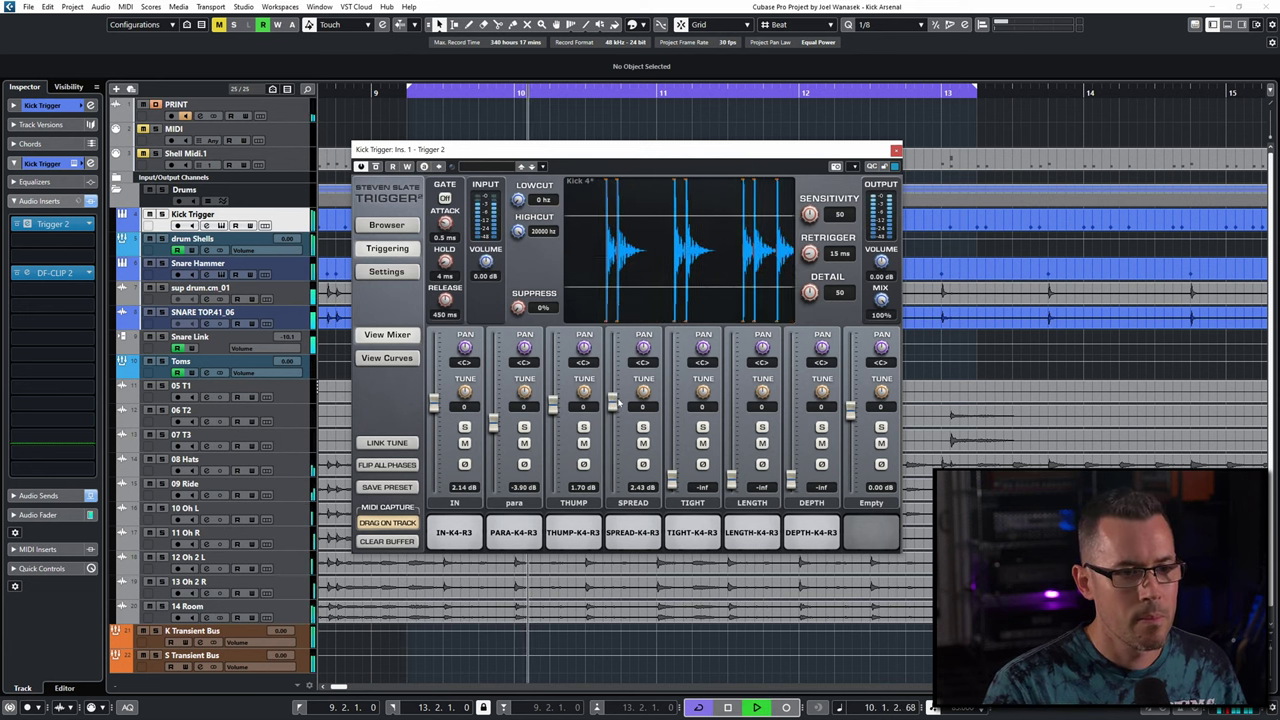
pyautogui.press('space')
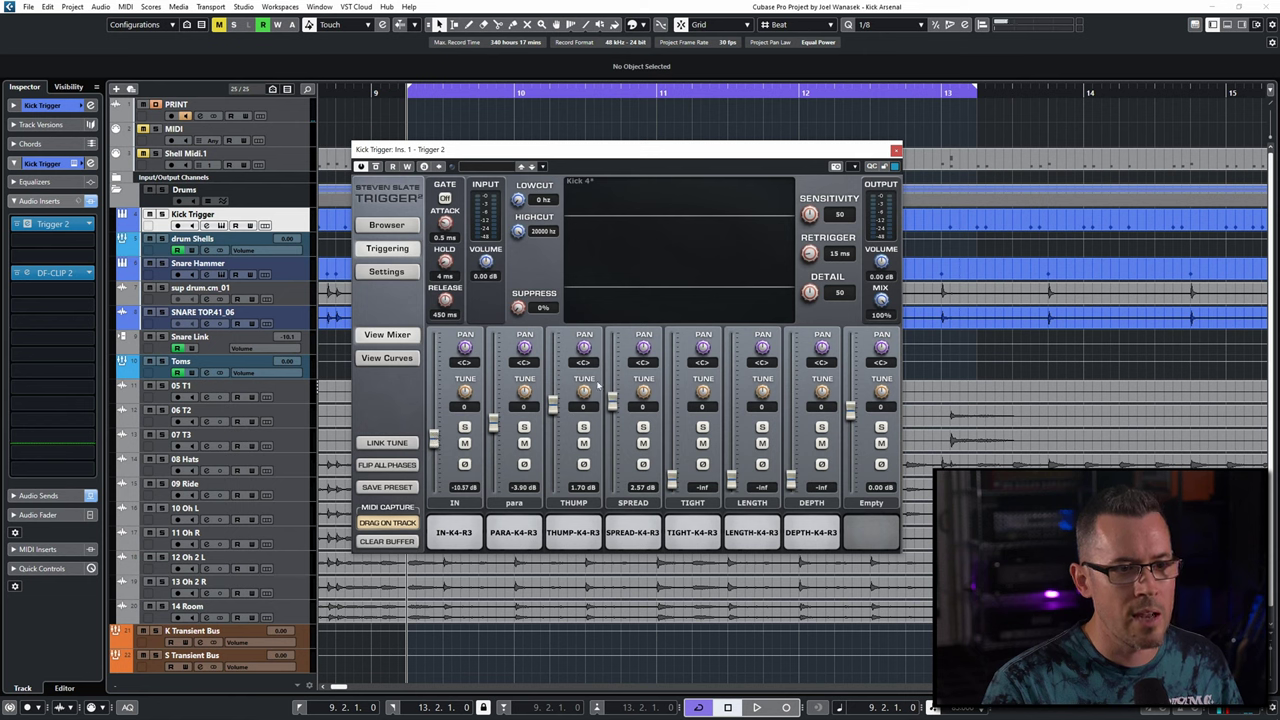
pyautogui.press('space')
pyautogui.moveTo(434, 438); pyautogui.dragTo(436, 454)
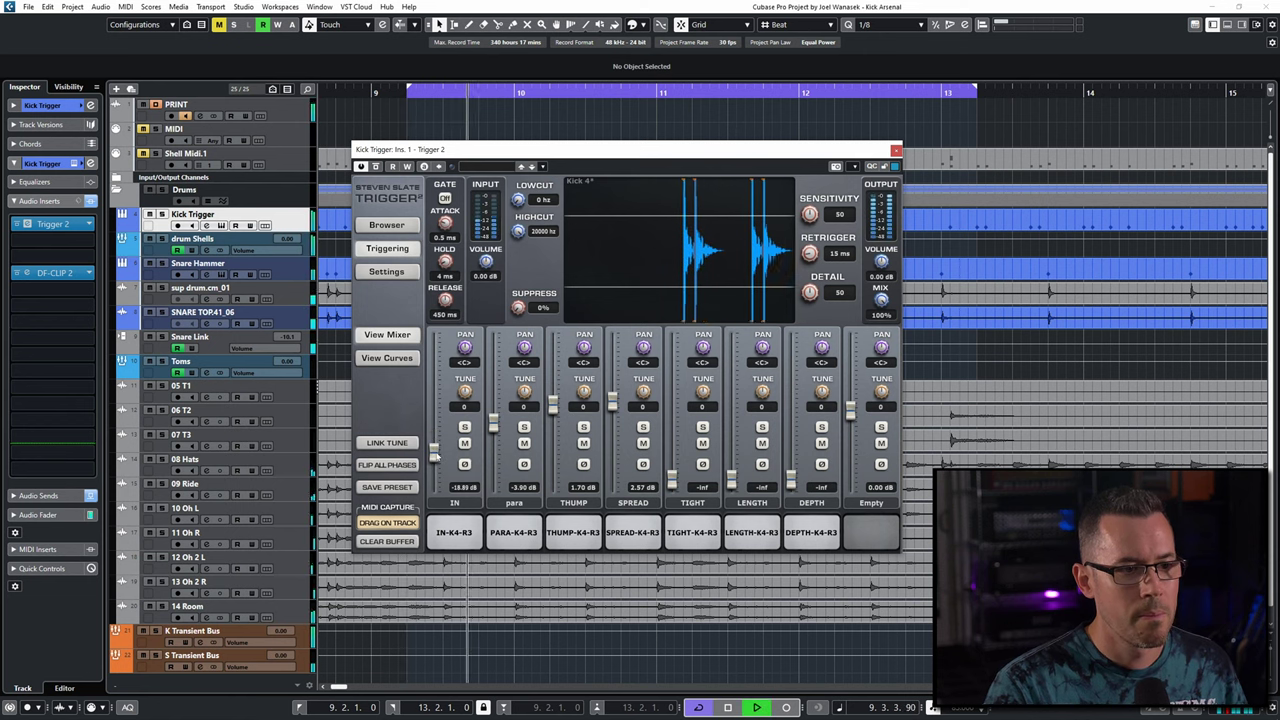
pyautogui.moveTo(552, 401); pyautogui.dragTo(553, 428)
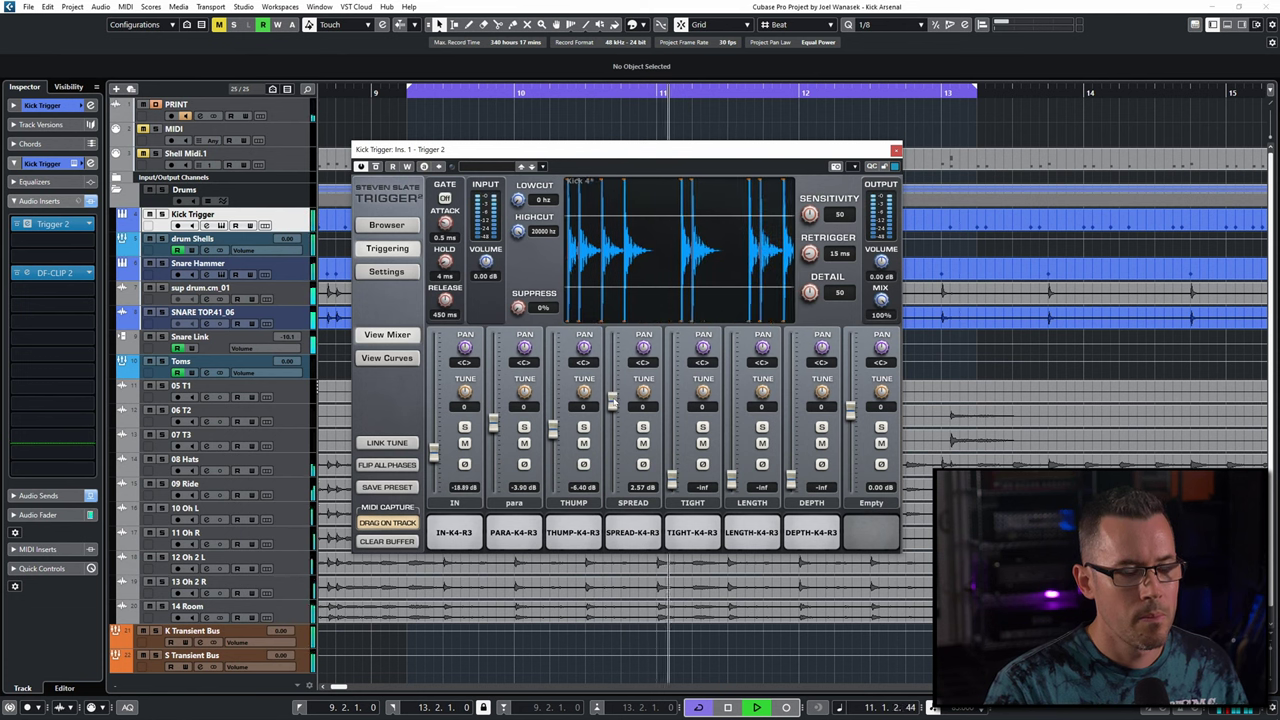
pyautogui.moveTo(612, 401); pyautogui.dragTo(613, 406)
pyautogui.press('space')
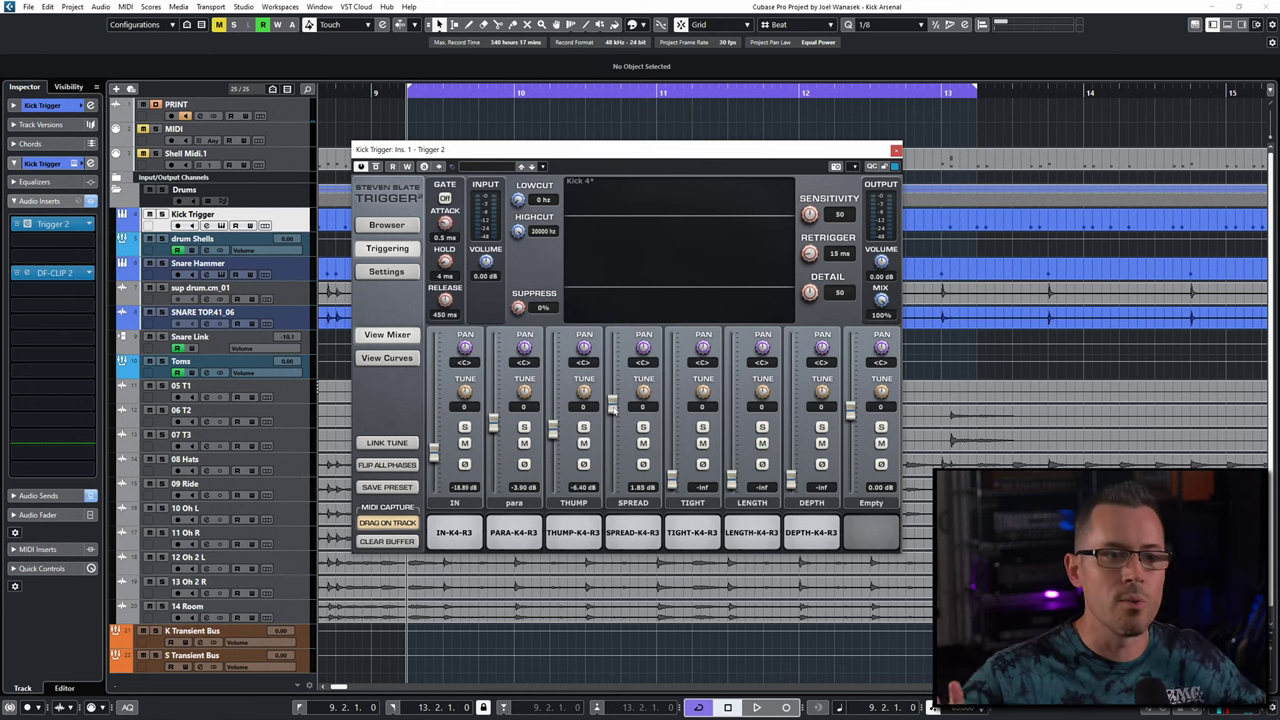
# - Raise IN to about -3 dB and lower SPREAD to about -3.3 dB
pyautogui.press('space')
pyautogui.moveTo(433, 452); pyautogui.dragTo(497, 431)
pyautogui.moveTo(612, 404); pyautogui.dragTo(637, 562)
# - Bring the TIGHT mic into the Kick 4 blend and SPREAD back to 1.85 dB
pyautogui.press('space')
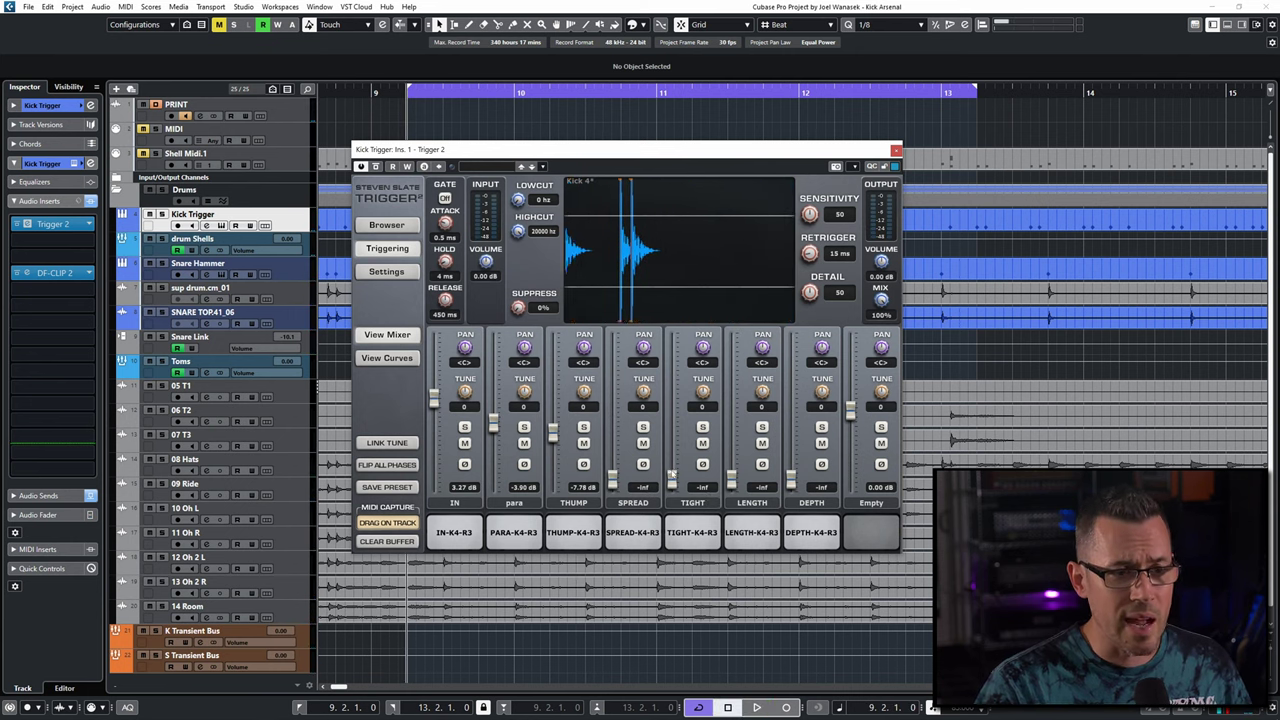
pyautogui.press('space')
pyautogui.moveTo(672, 482); pyautogui.dragTo(673, 410)
pyautogui.press('space')
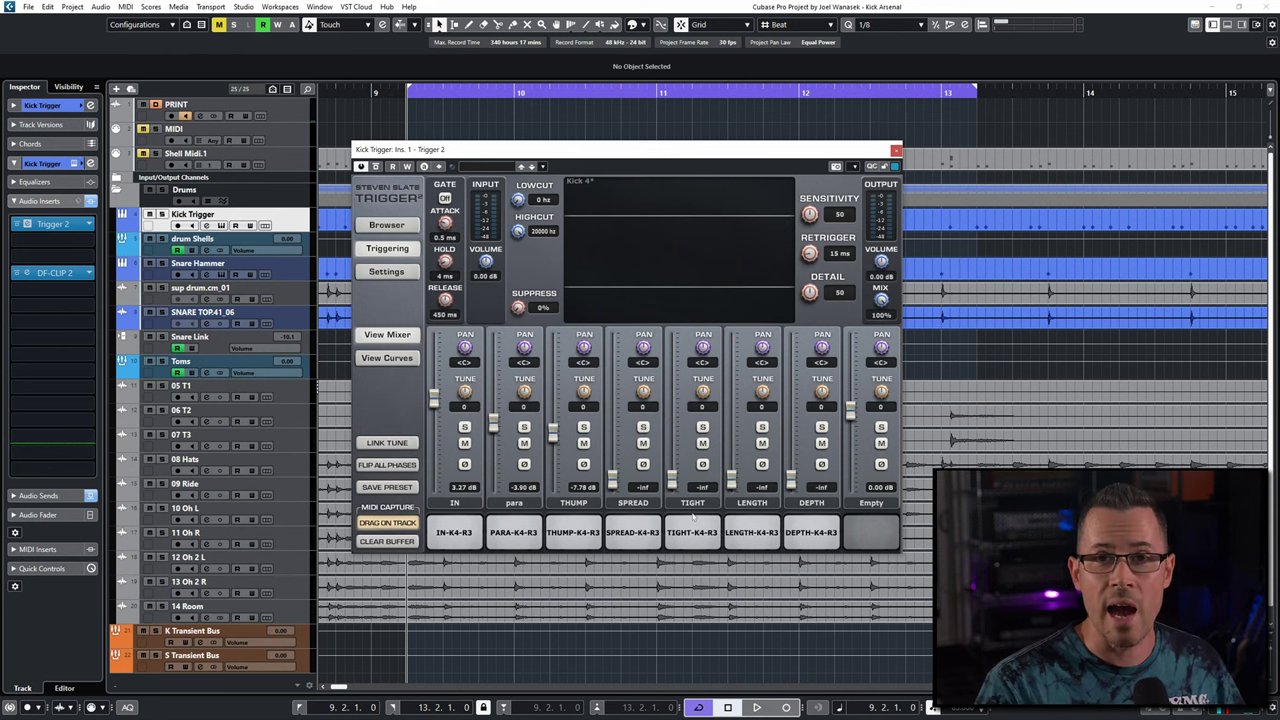
pyautogui.press('space')
pyautogui.moveTo(612, 482); pyautogui.dragTo(672, 407)
pyautogui.press('space')
pyautogui.press('space')
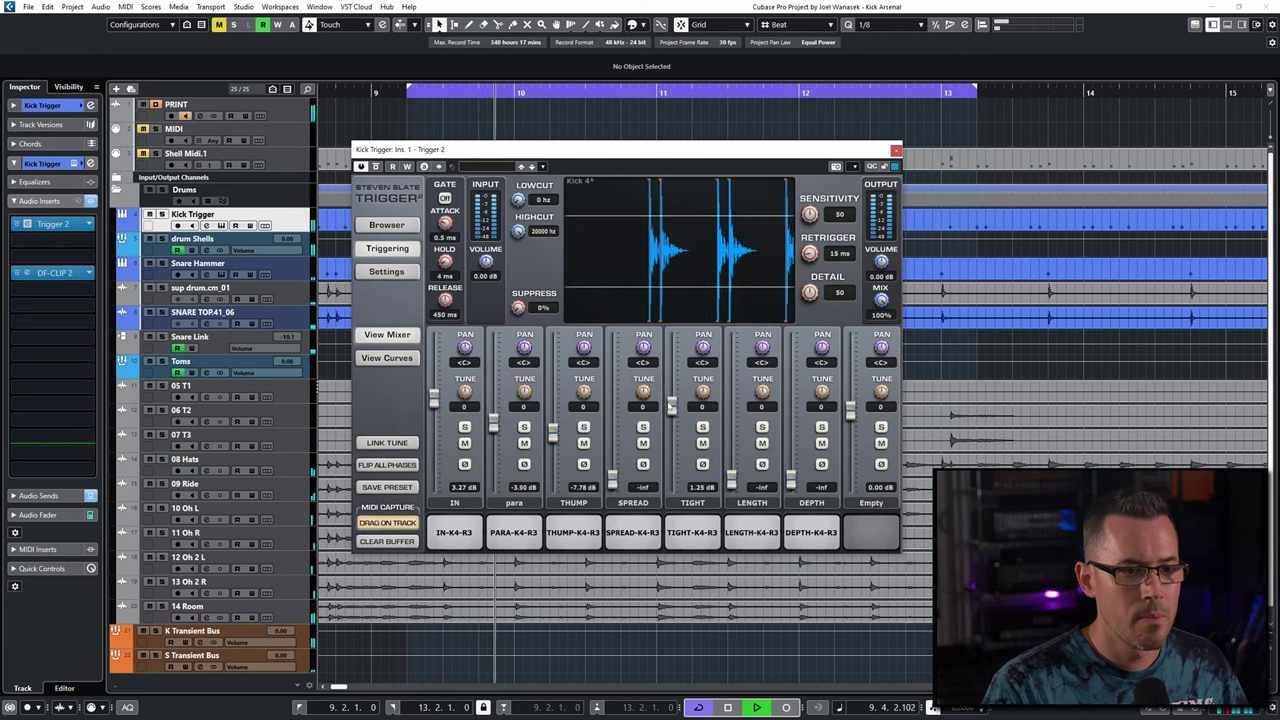
# - Raise LENGTH to about -8 dB and set SPREAD to 0.64 dB
pyautogui.press('space')
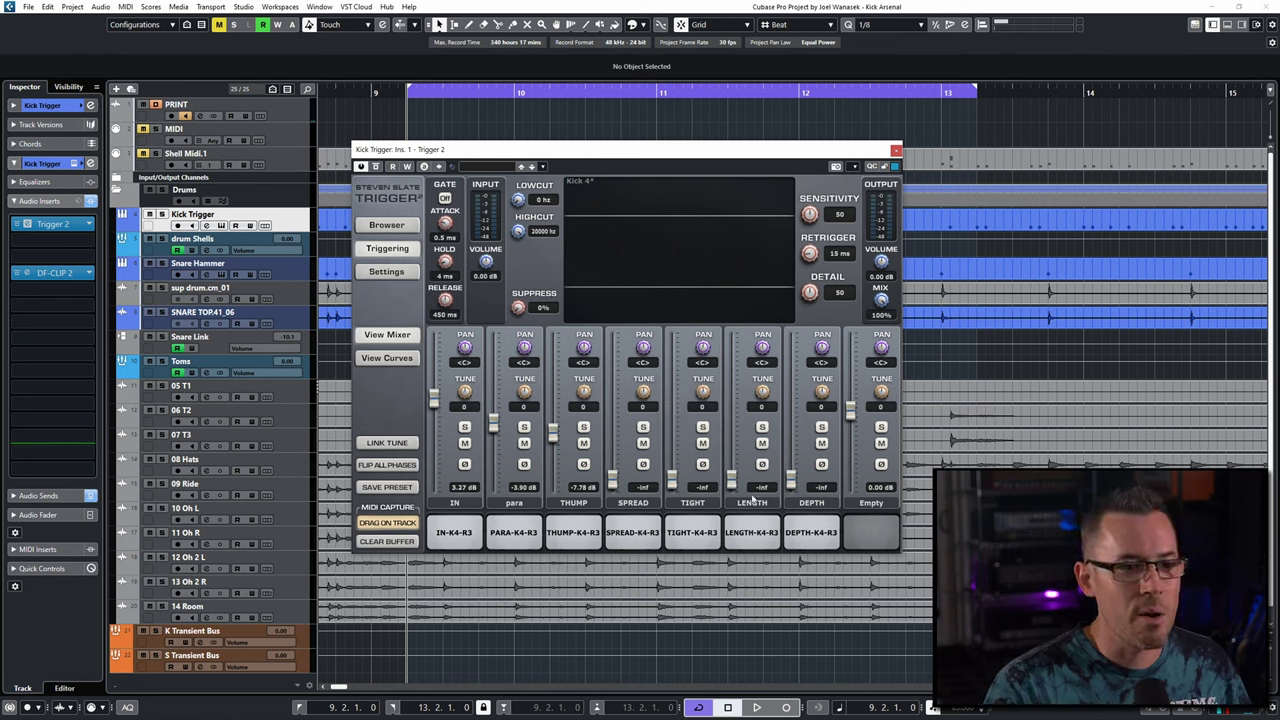
pyautogui.press('space')
pyautogui.moveTo(731, 480); pyautogui.dragTo(732, 433)
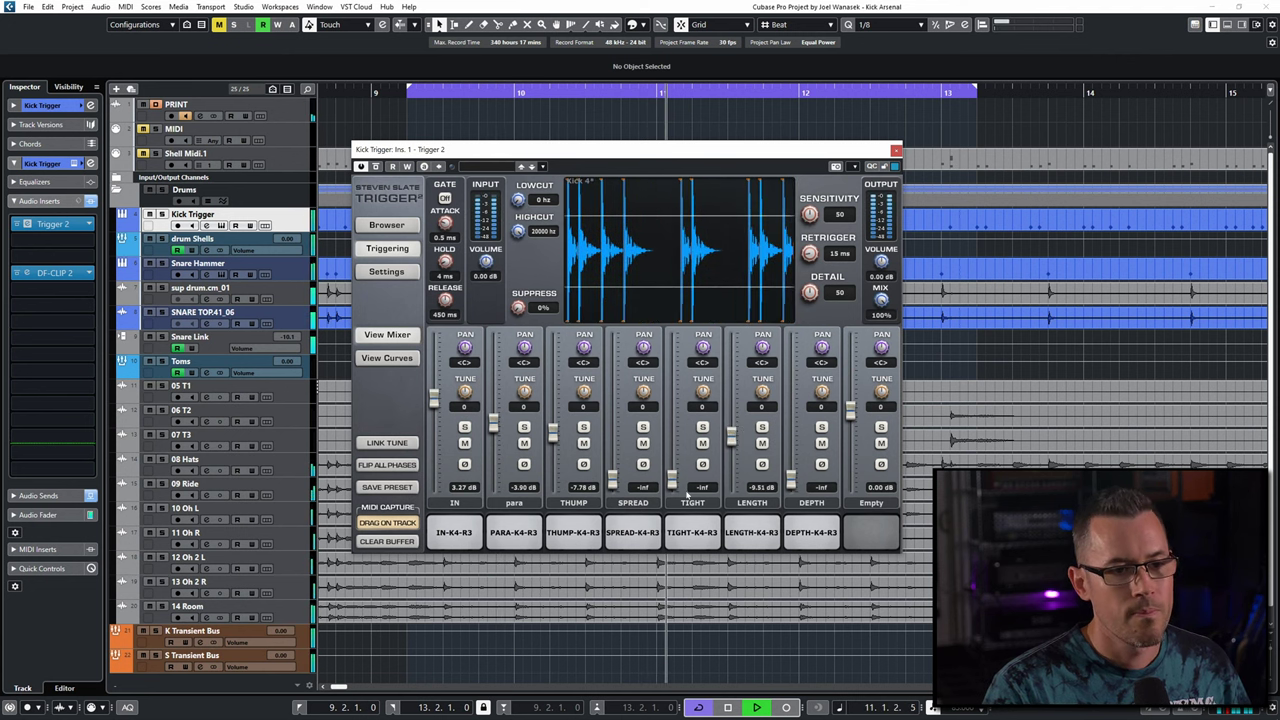
pyautogui.press('space')
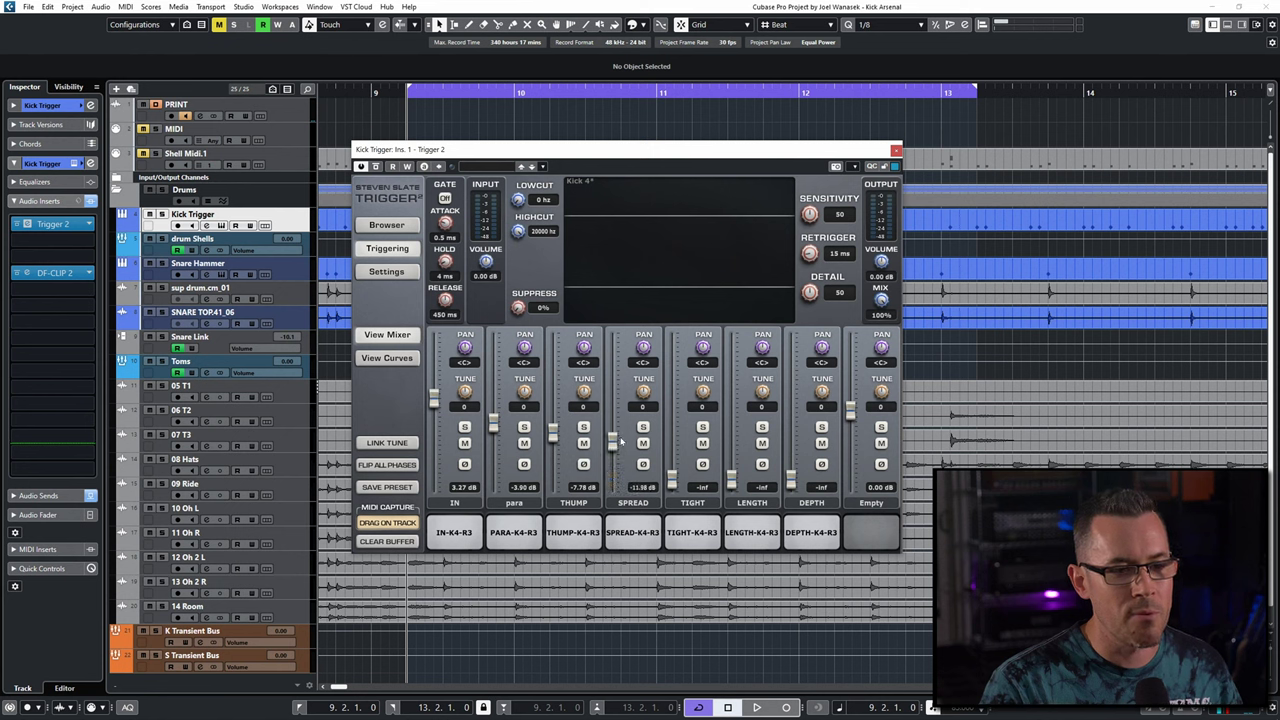
pyautogui.press('space')
pyautogui.moveTo(612, 442); pyautogui.dragTo(612, 408)
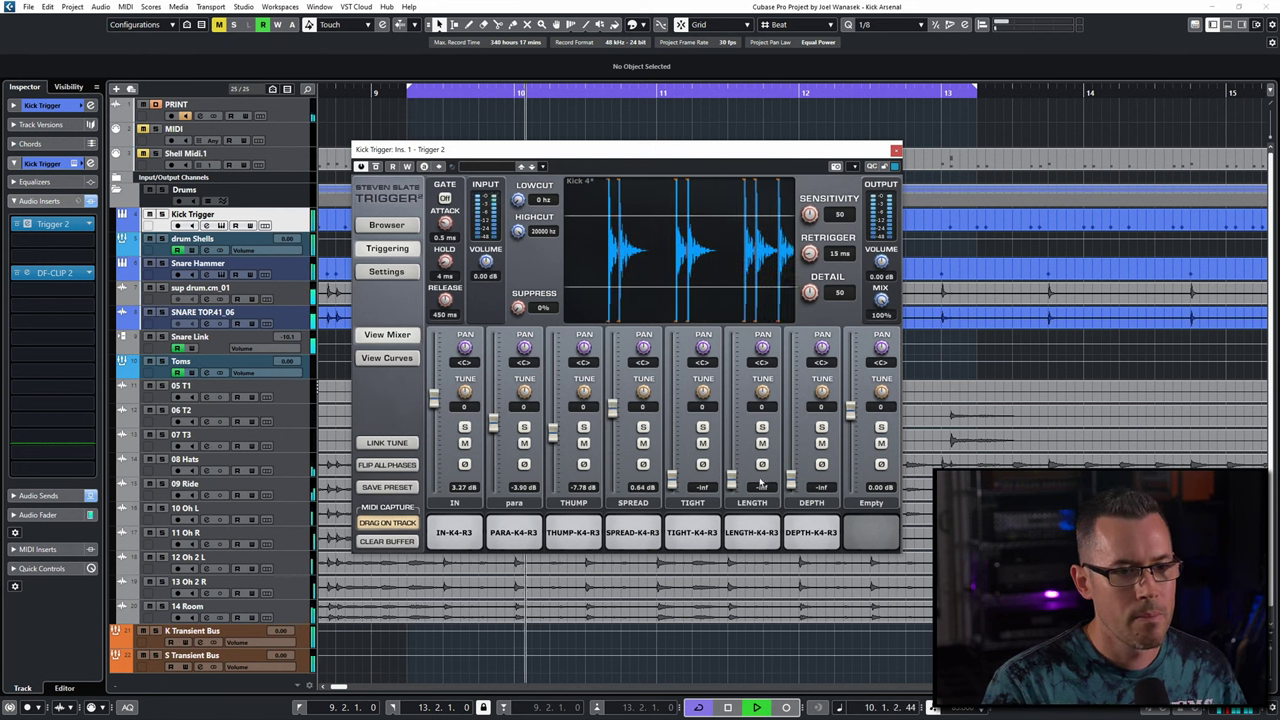
pyautogui.moveTo(731, 479); pyautogui.dragTo(731, 433)
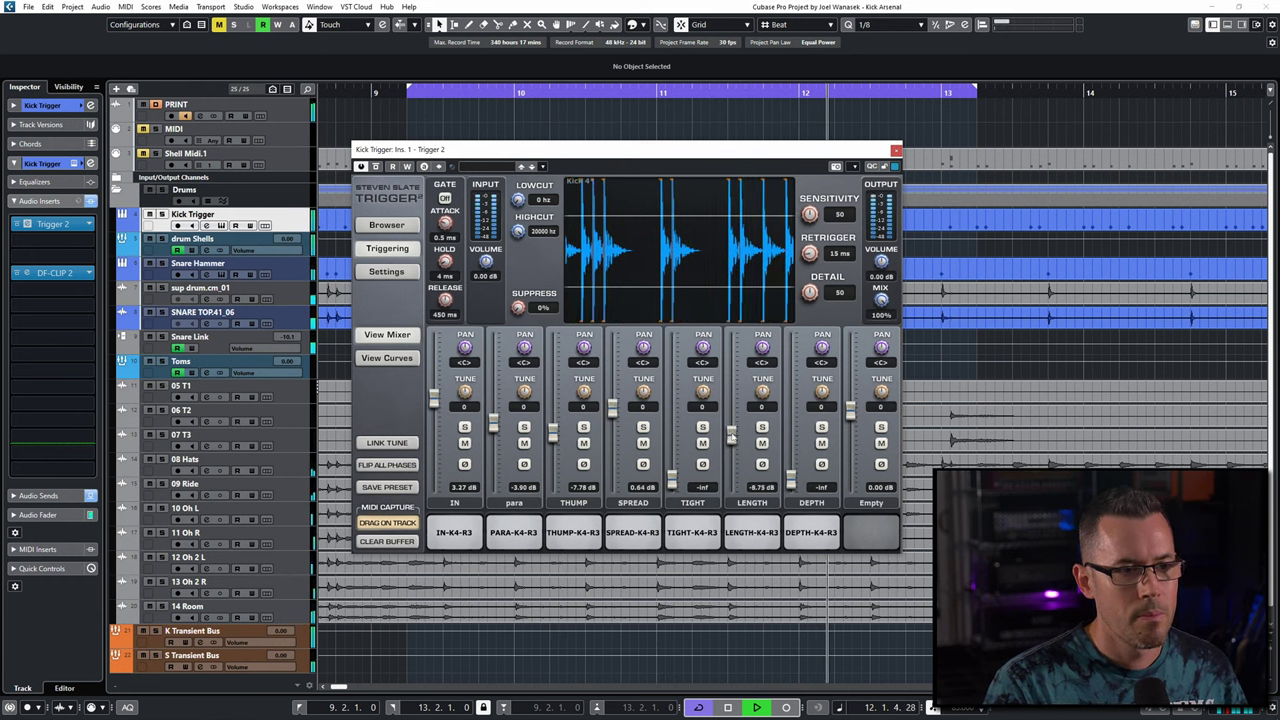
# - Try the para mic at 3.27 dB, then lower it to -6.85 dB, auditioning each
pyautogui.press('space')
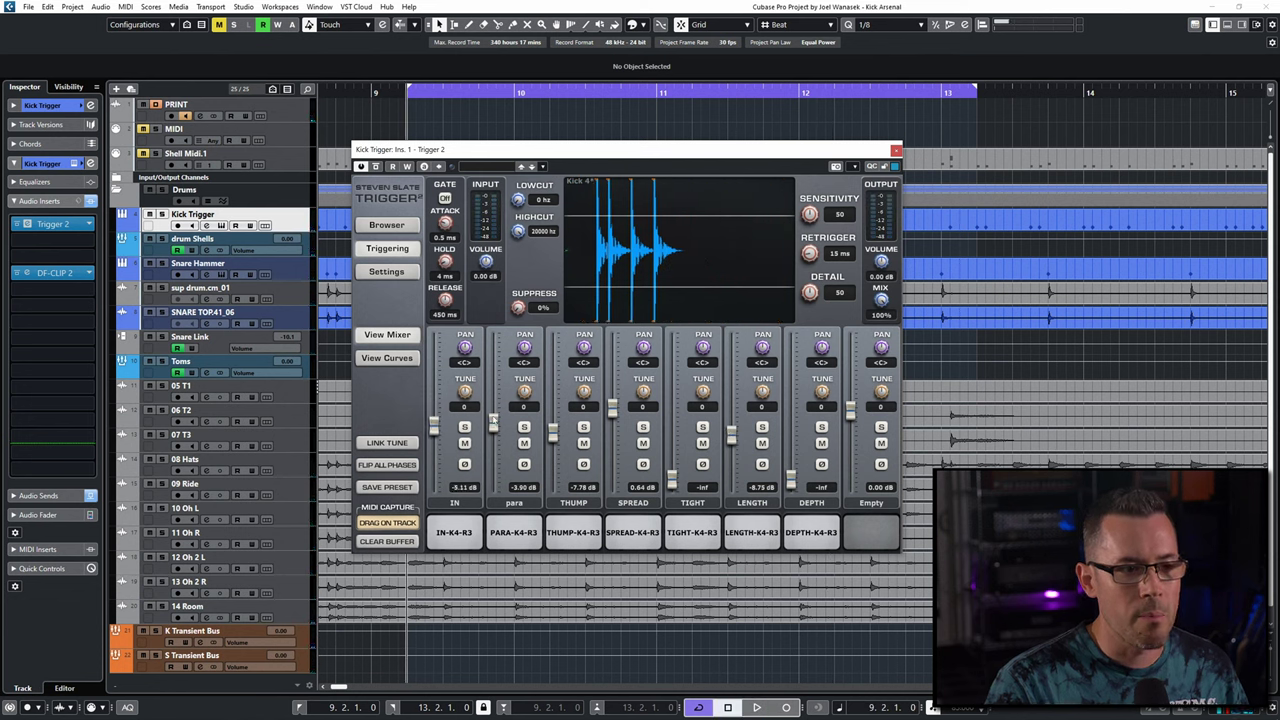
pyautogui.moveTo(493, 397); pyautogui.dragTo(493, 396)
pyautogui.press('space')
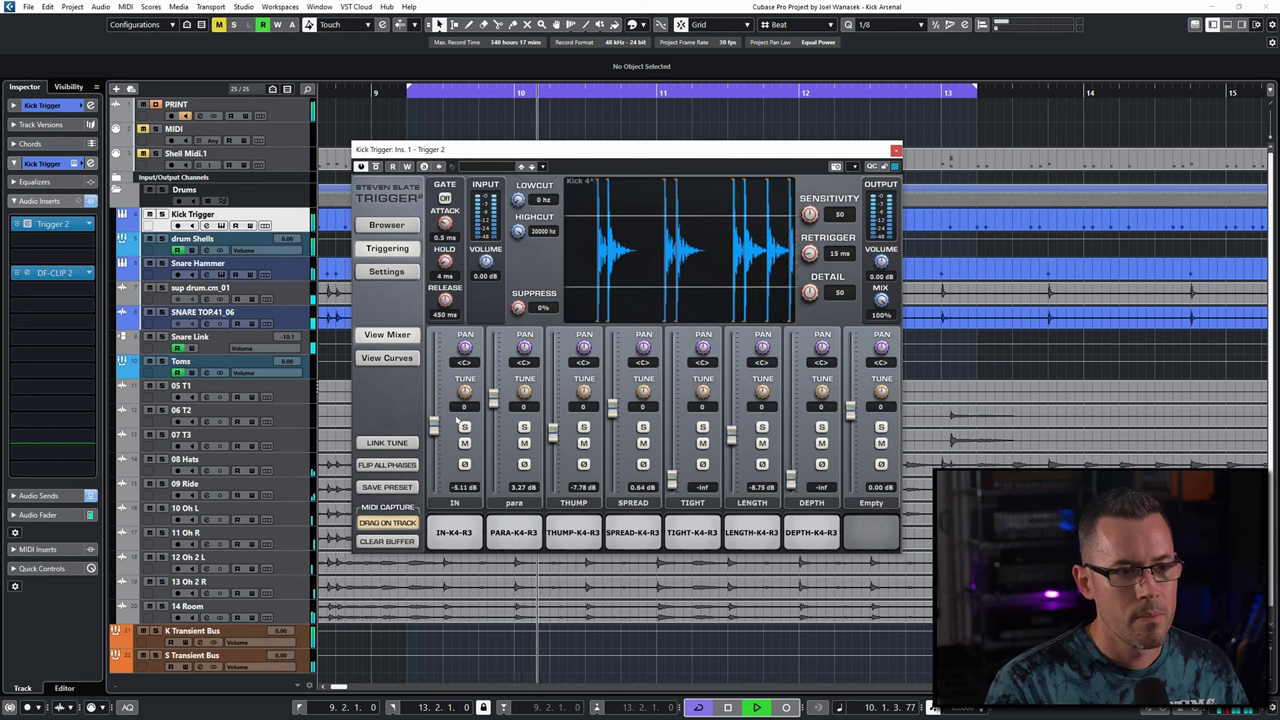
pyautogui.press('space')
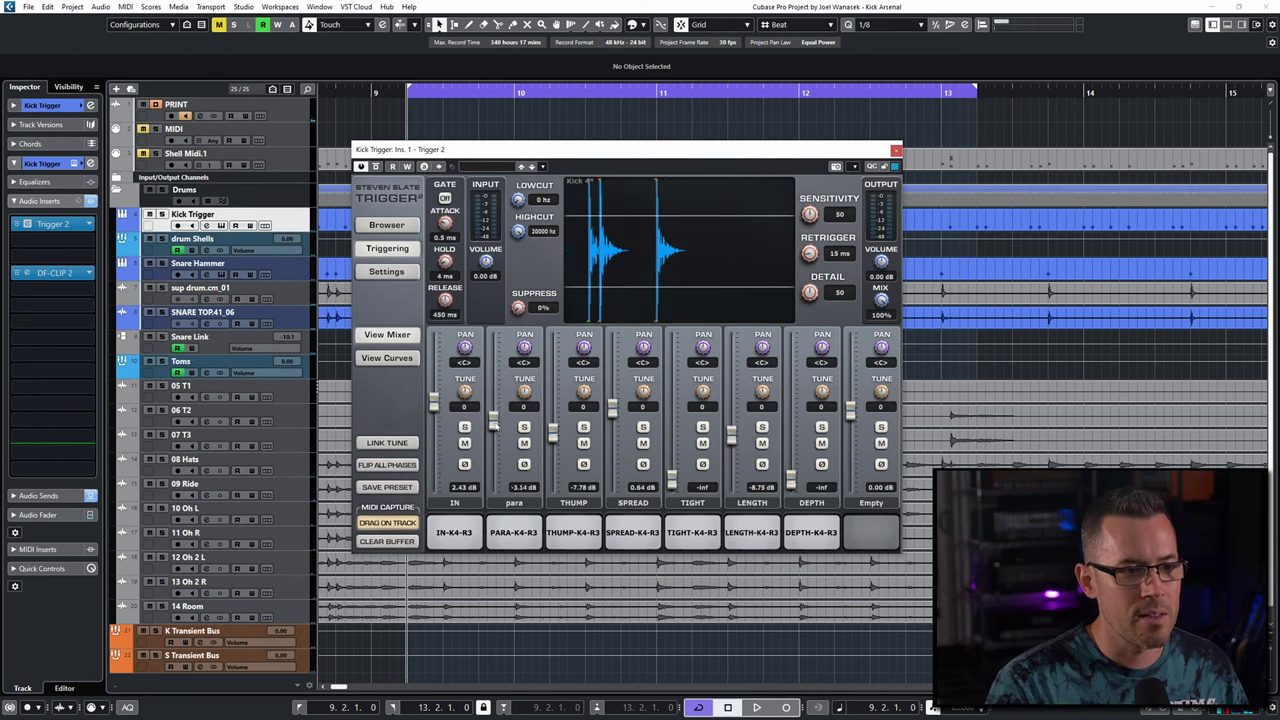
pyautogui.moveTo(494, 425); pyautogui.dragTo(494, 431)
pyautogui.press('space')
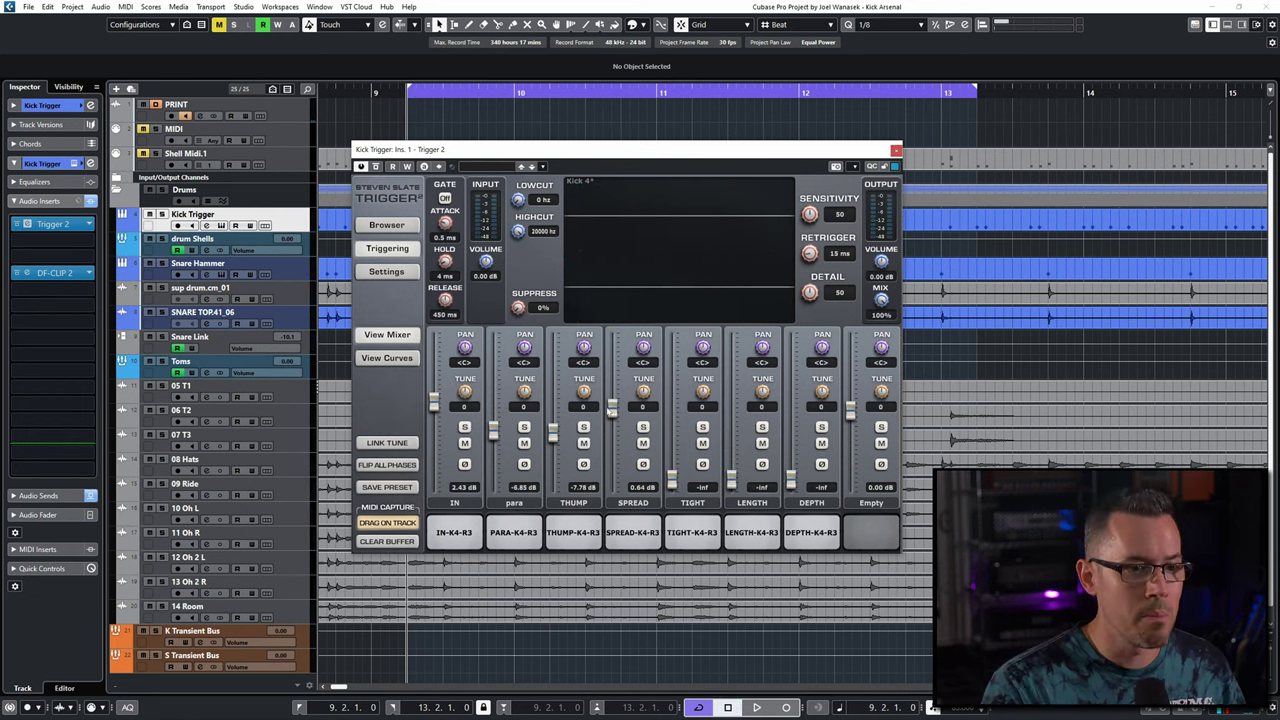
# - Raise SPREAD to -0.82 dB and lift DEPTH to about -15.8 dB while auditioning
pyautogui.press('space')
pyautogui.moveTo(791, 480); pyautogui.dragTo(796, 443)
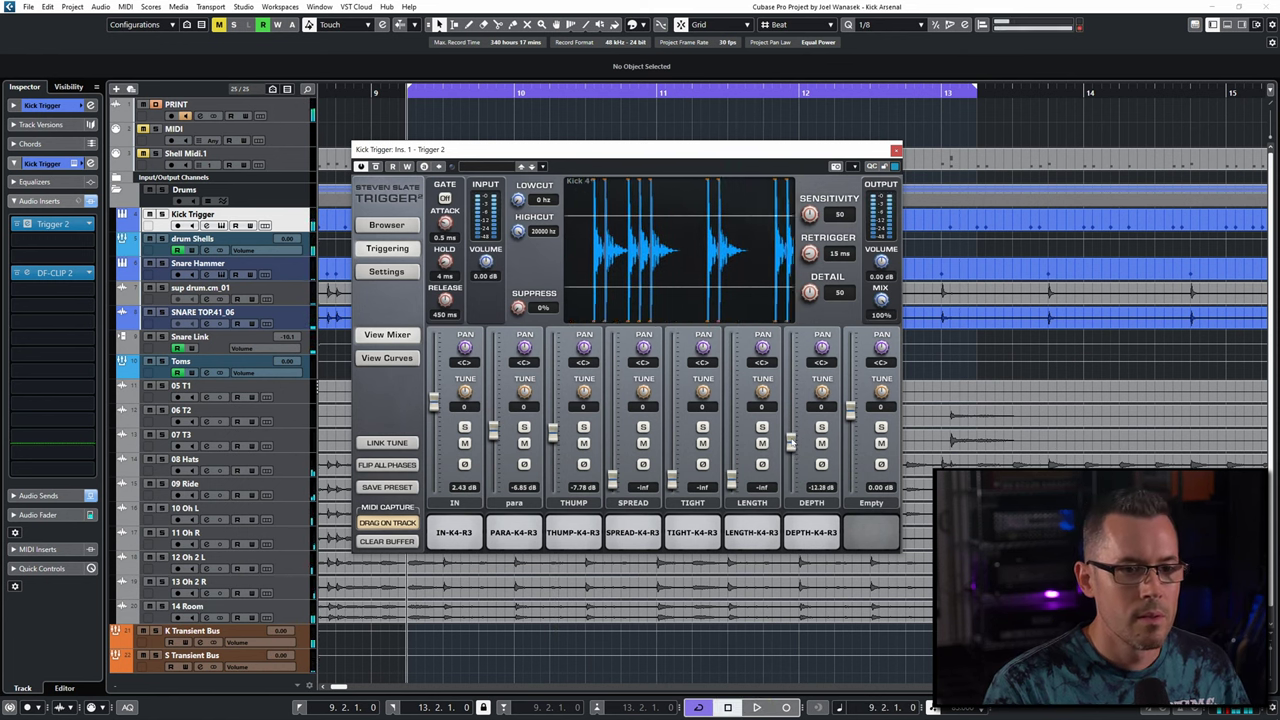
pyautogui.press('space')
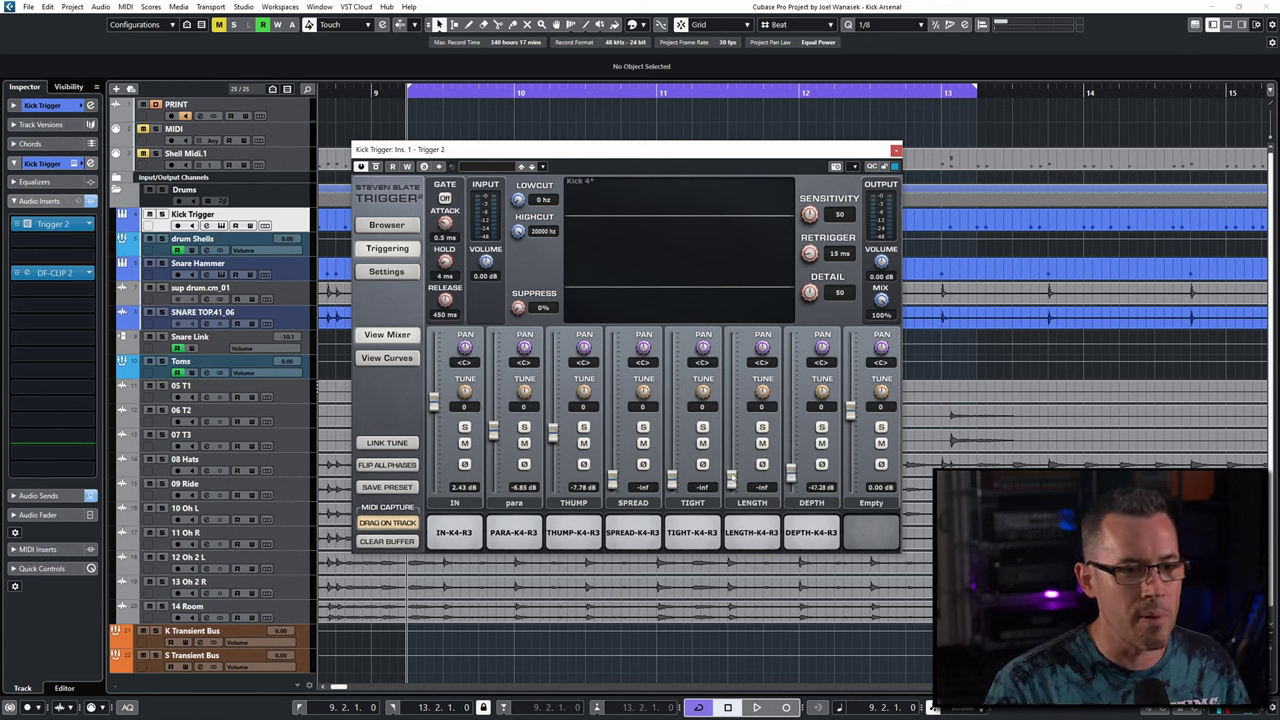
pyautogui.press('space')
pyautogui.moveTo(613, 478); pyautogui.dragTo(616, 415)
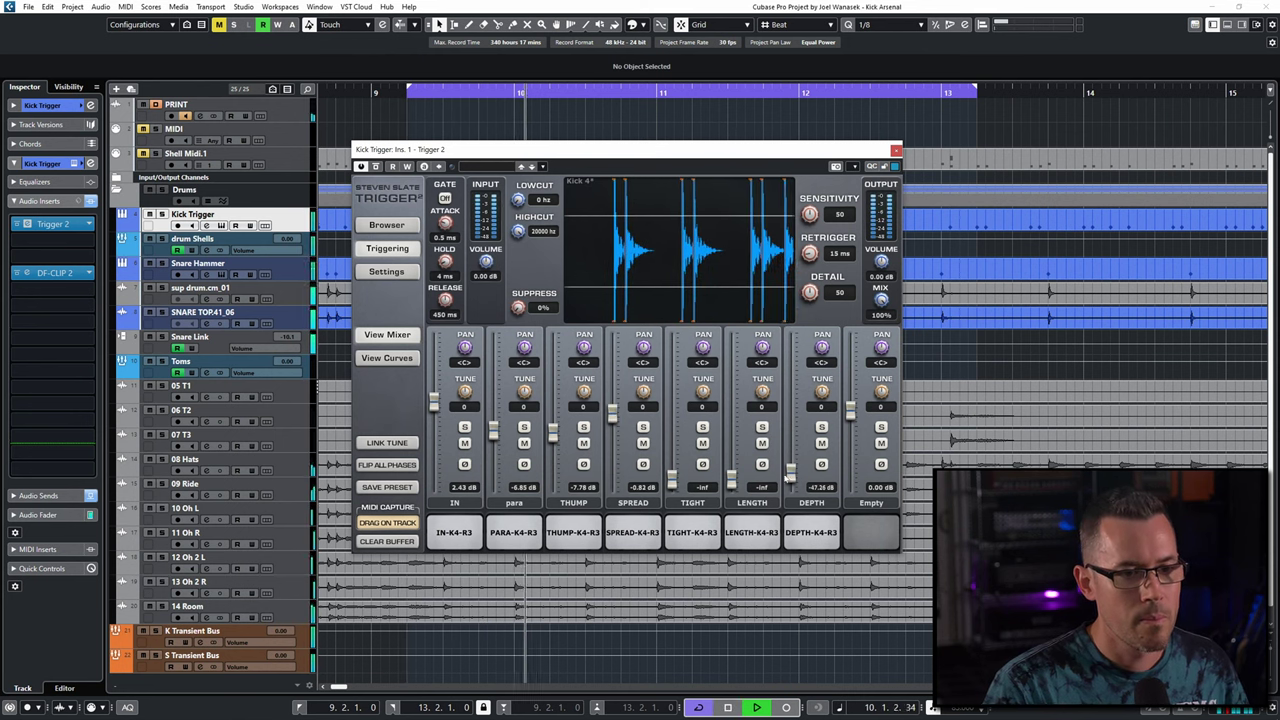
pyautogui.moveTo(790, 474); pyautogui.dragTo(790, 451)
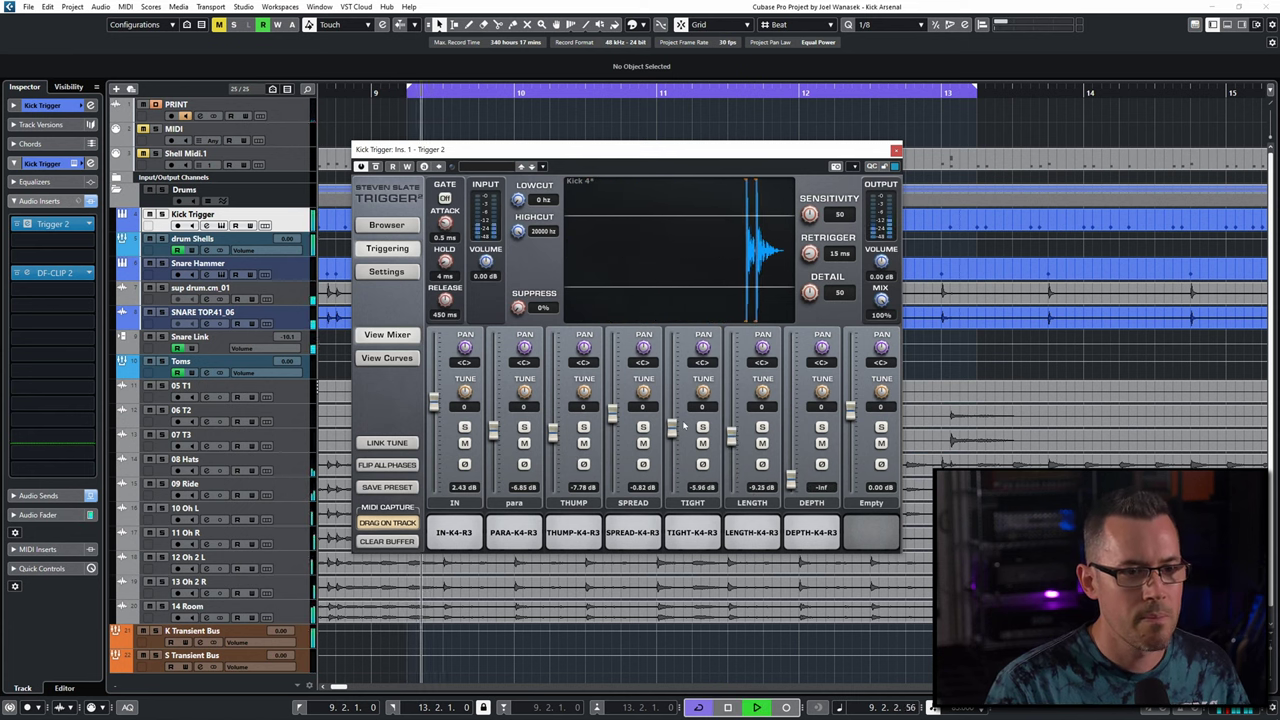
# - Set TIGHT near -2 dB, para nearly off, IN 3.54, THUMP 1.55 and LENGTH -13.19 dB
pyautogui.moveTo(672, 478); pyautogui.dragTo(683, 413)
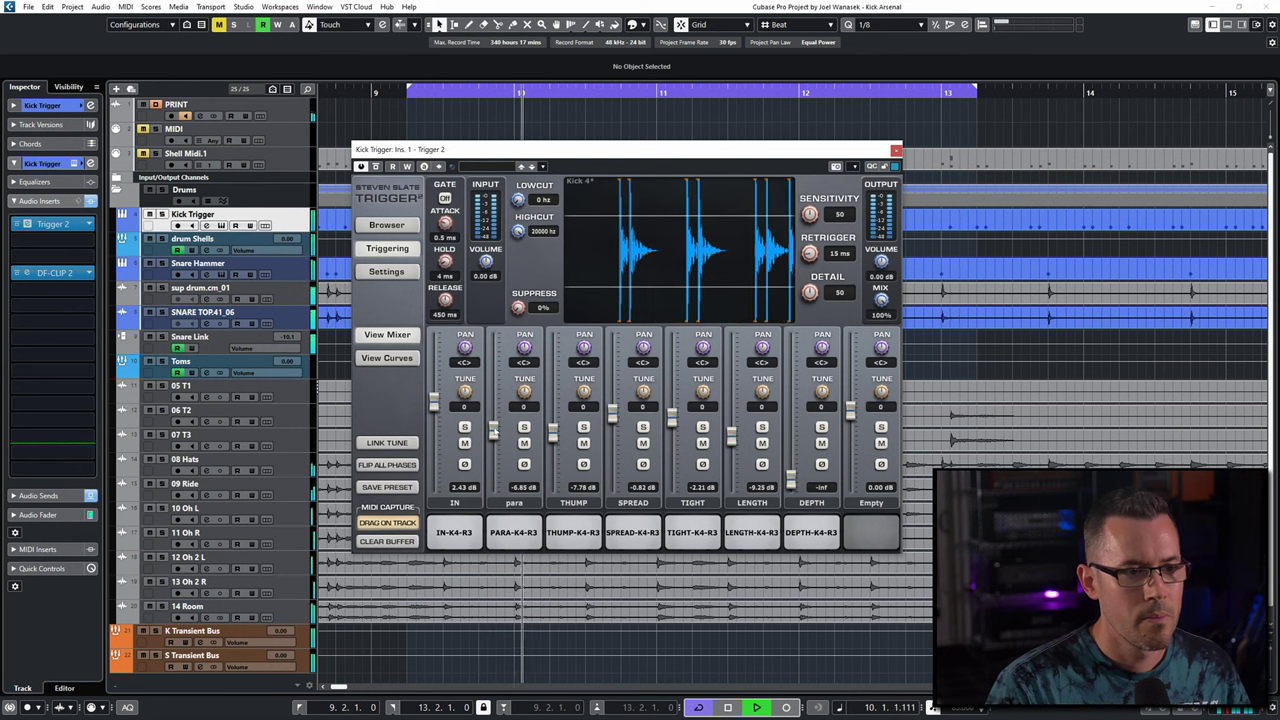
pyautogui.moveTo(493, 430); pyautogui.dragTo(493, 478)
pyautogui.moveTo(441, 422); pyautogui.dragTo(441, 401)
pyautogui.moveTo(552, 430); pyautogui.dragTo(552, 404)
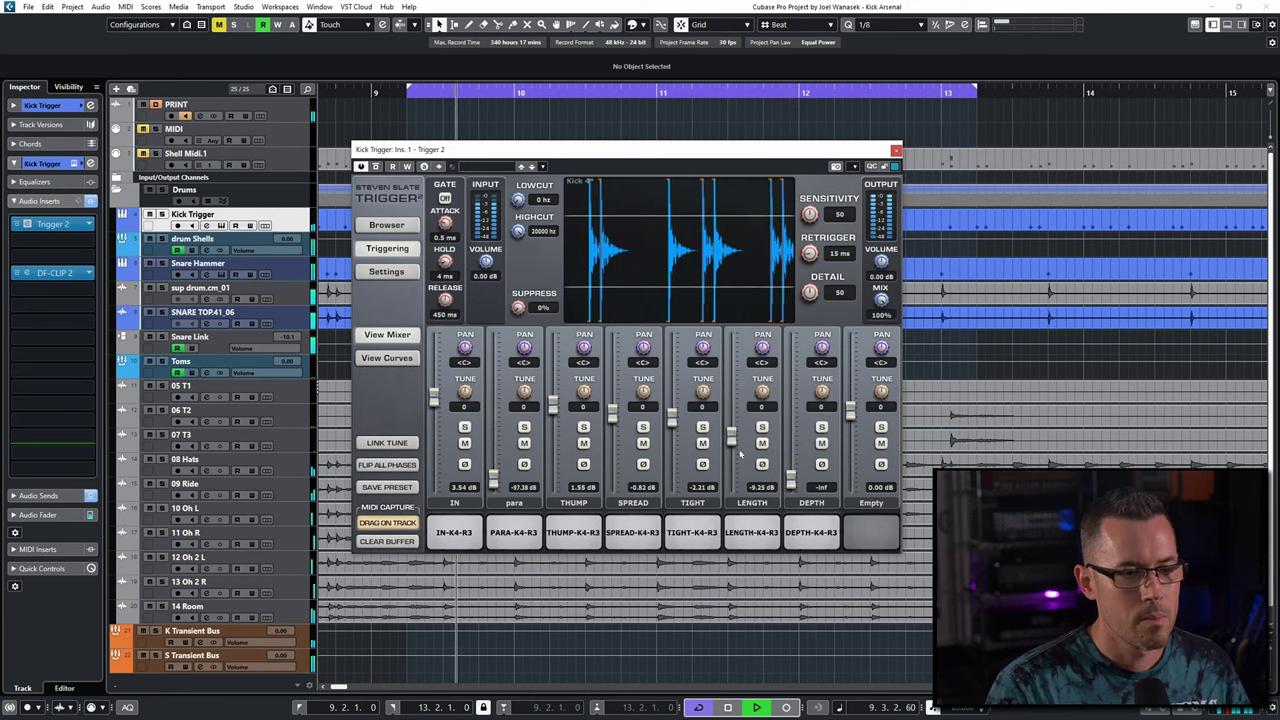
pyautogui.moveTo(731, 434); pyautogui.dragTo(733, 446)
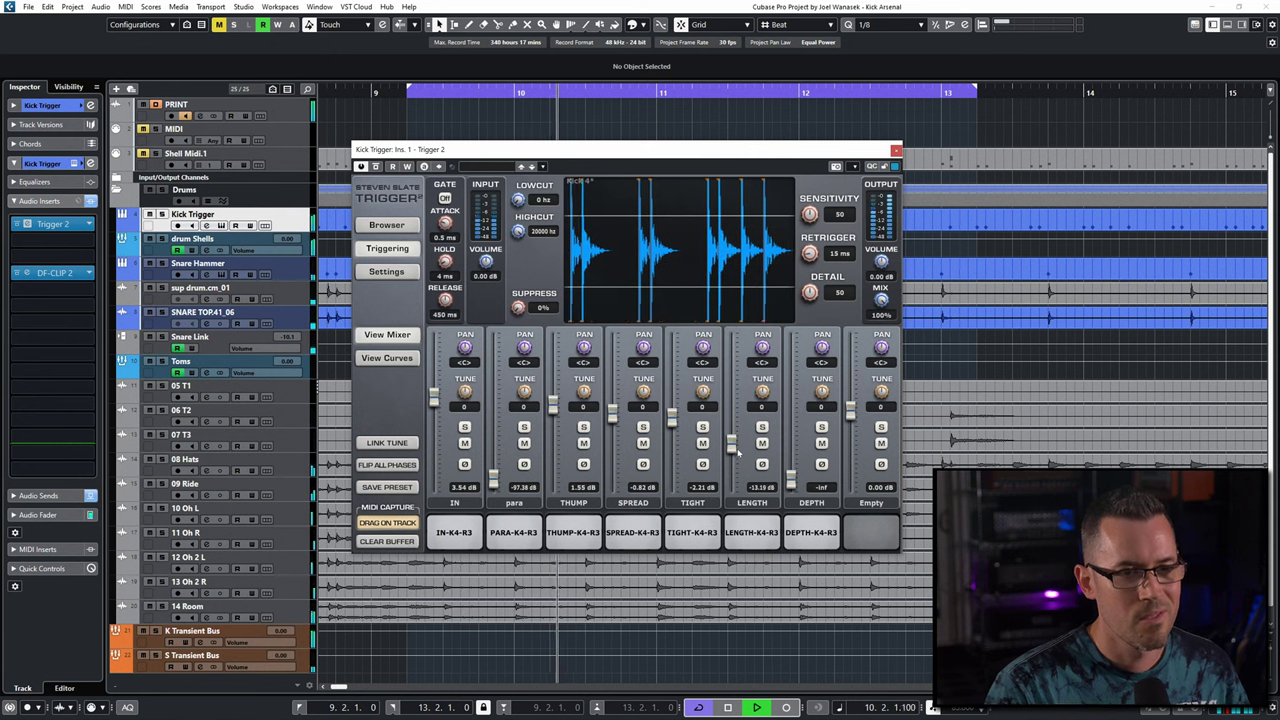
# - Raise DEPTH to -11.13 dB while auditioning the blend
pyautogui.press('space')
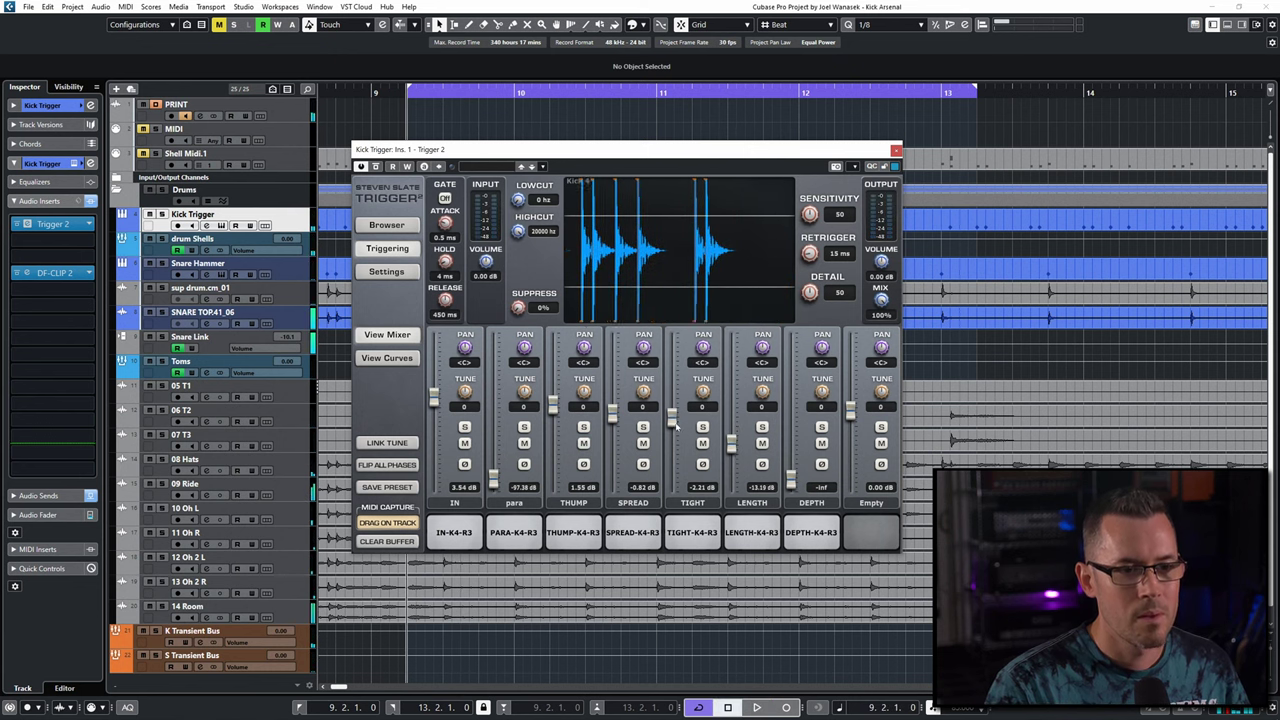
pyautogui.press('space')
pyautogui.moveTo(795, 485); pyautogui.dragTo(793, 442)
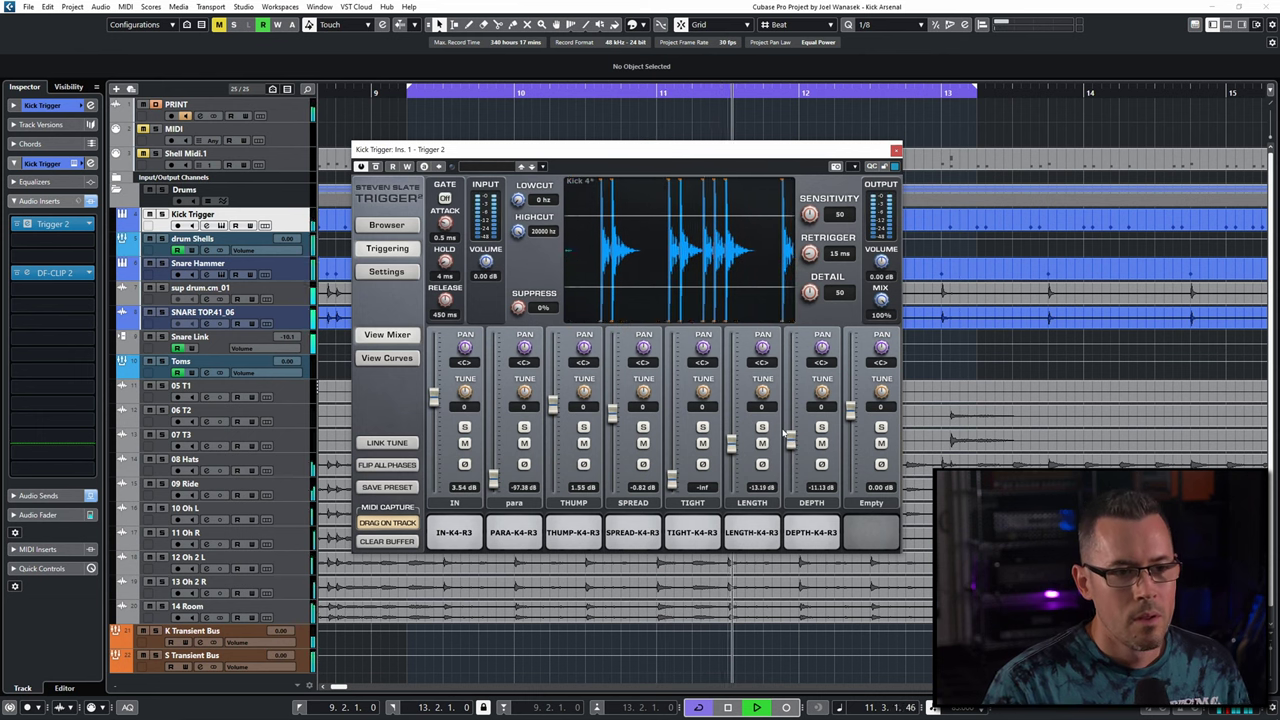
pyautogui.press('space')
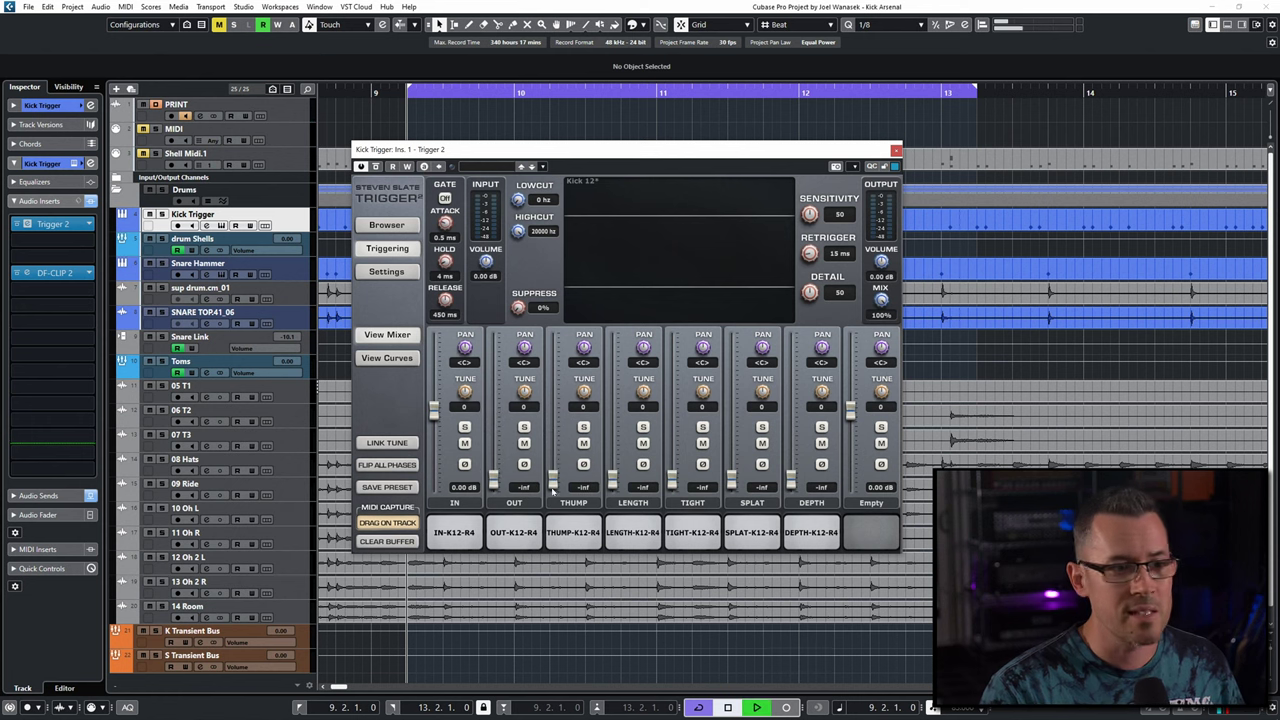
# - Audition Kick 12 and raise OUT into the blend, up to 3.41 dB
pyautogui.press('space')
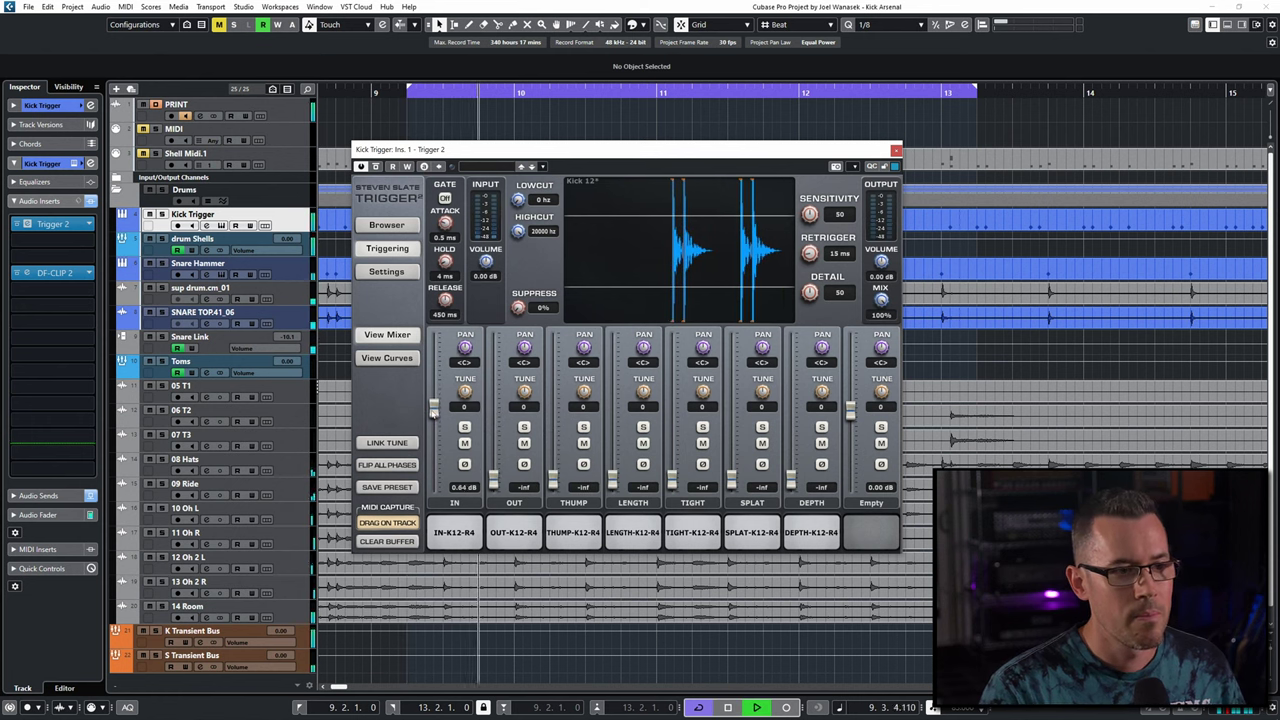
pyautogui.press('space')
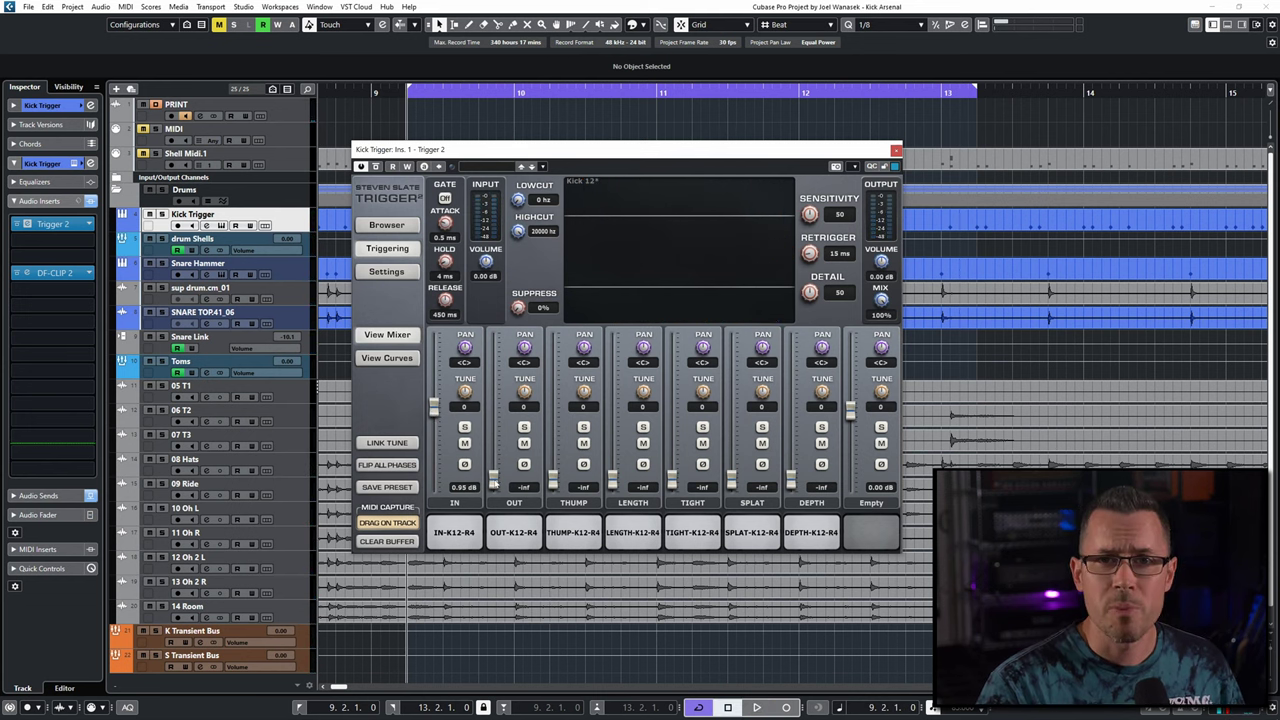
pyautogui.press('space')
pyautogui.moveTo(493, 482); pyautogui.dragTo(435, 482)
pyautogui.moveTo(494, 406); pyautogui.dragTo(494, 402)
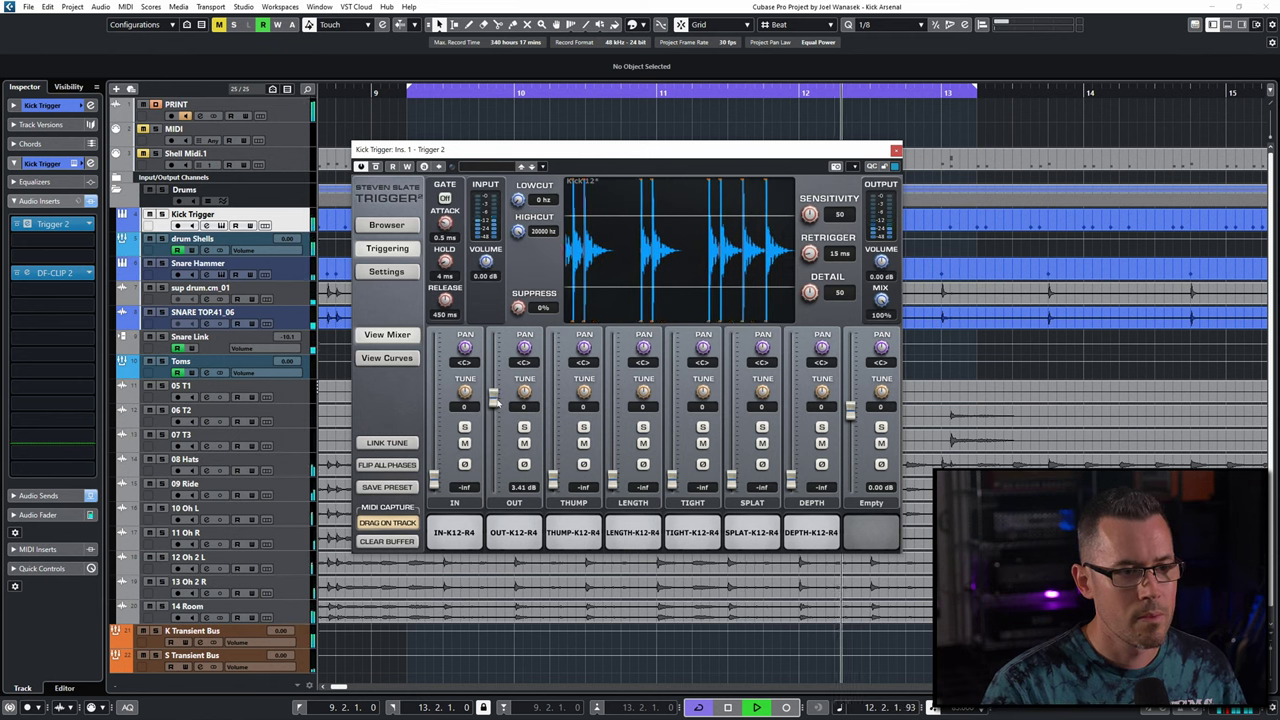
# - Settle OUT at -0.33 dB and set IN to -9.51 dB
pyautogui.press('space')
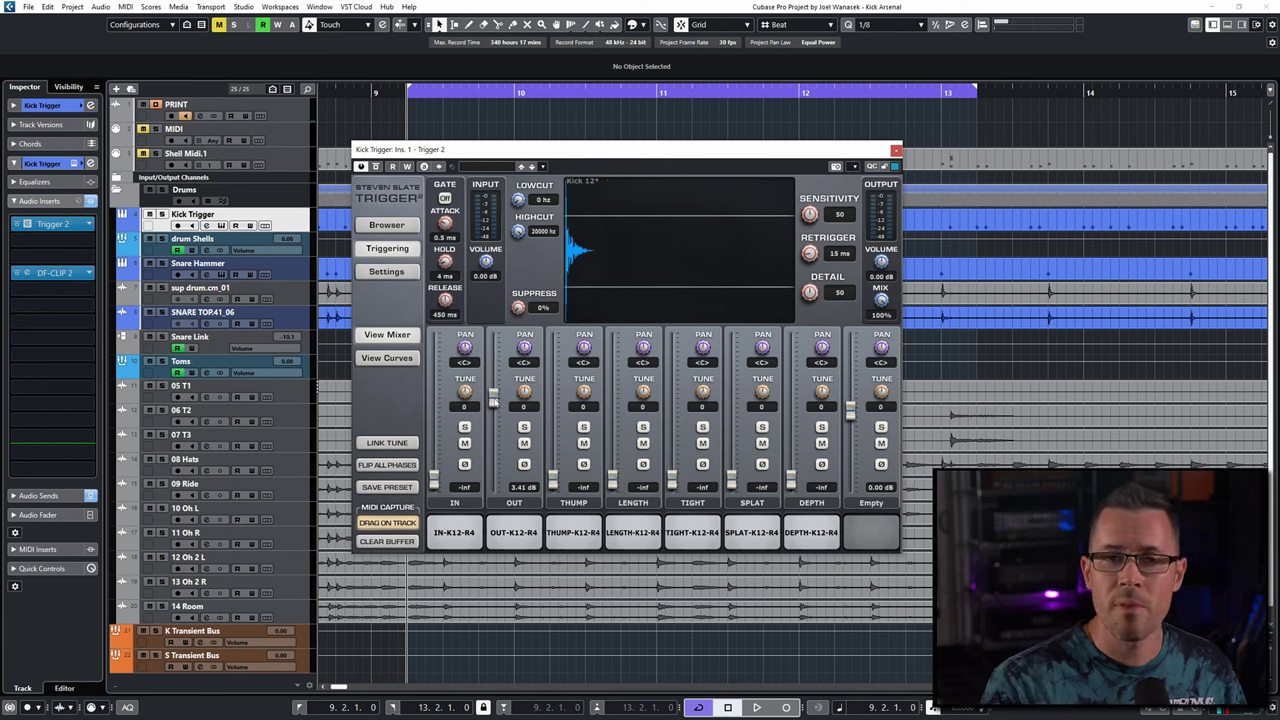
pyautogui.moveTo(494, 400); pyautogui.dragTo(494, 482)
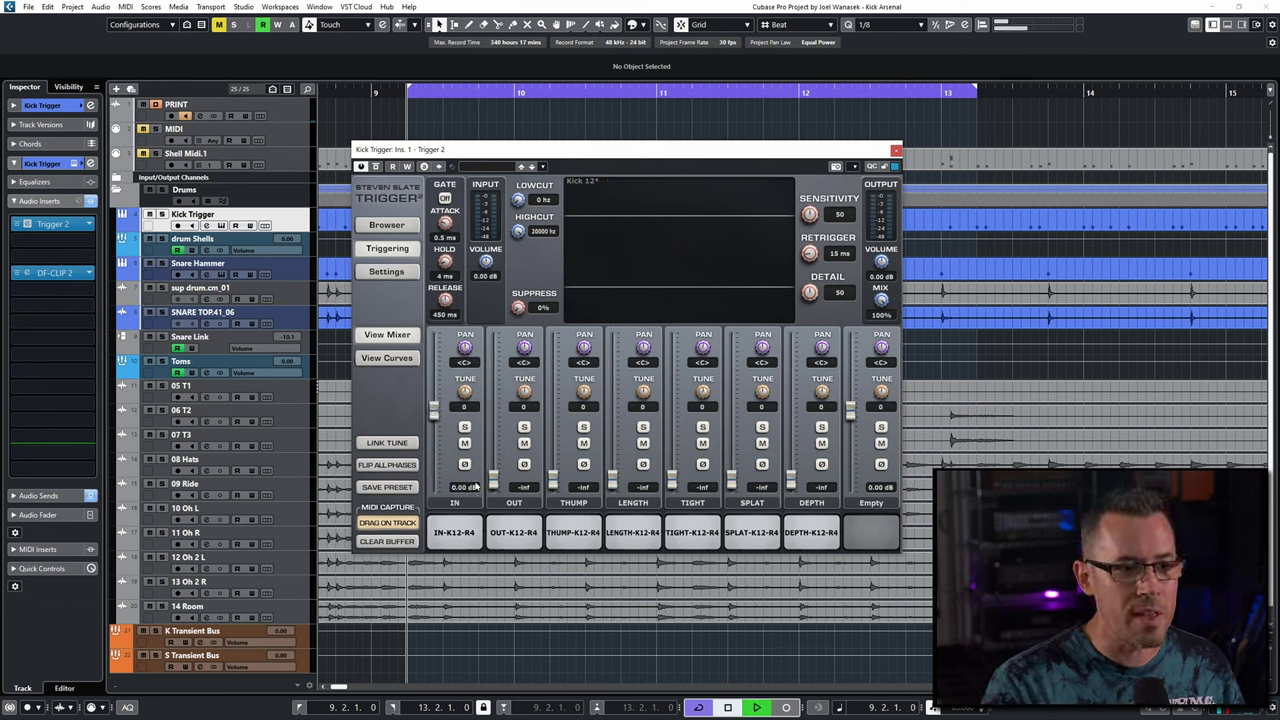
pyautogui.moveTo(494, 480); pyautogui.dragTo(494, 412)
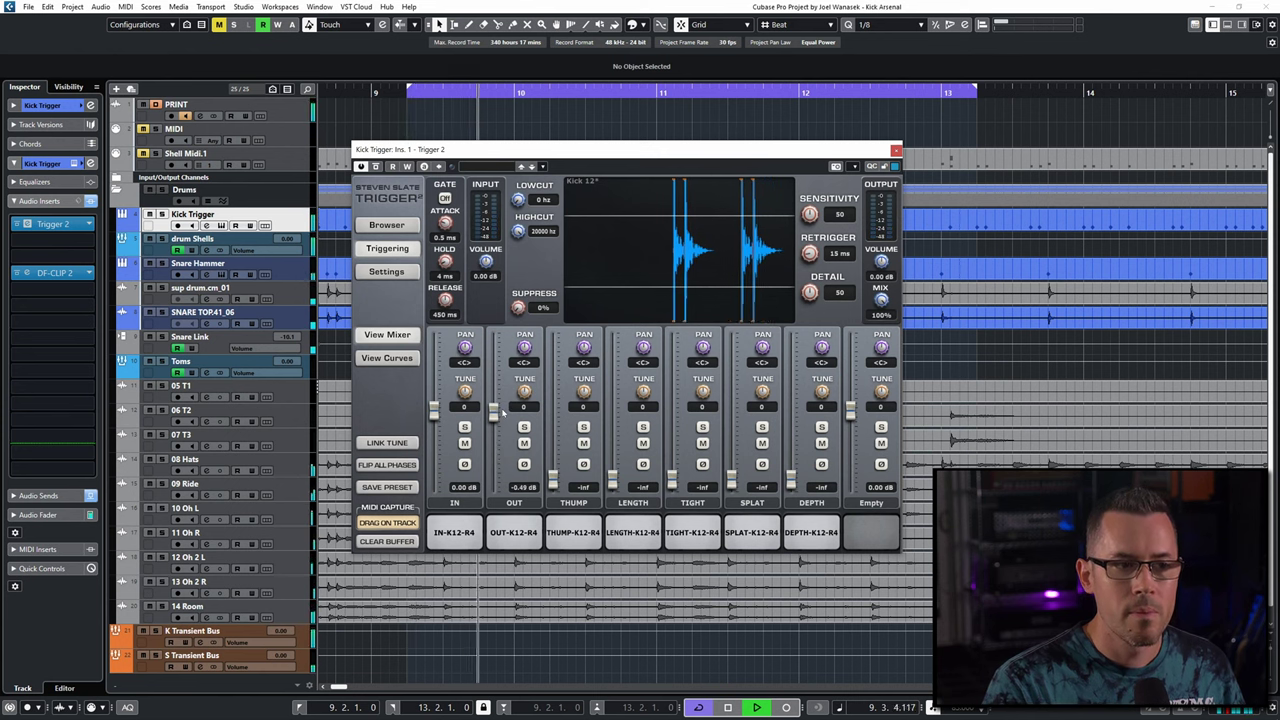
pyautogui.press('space')
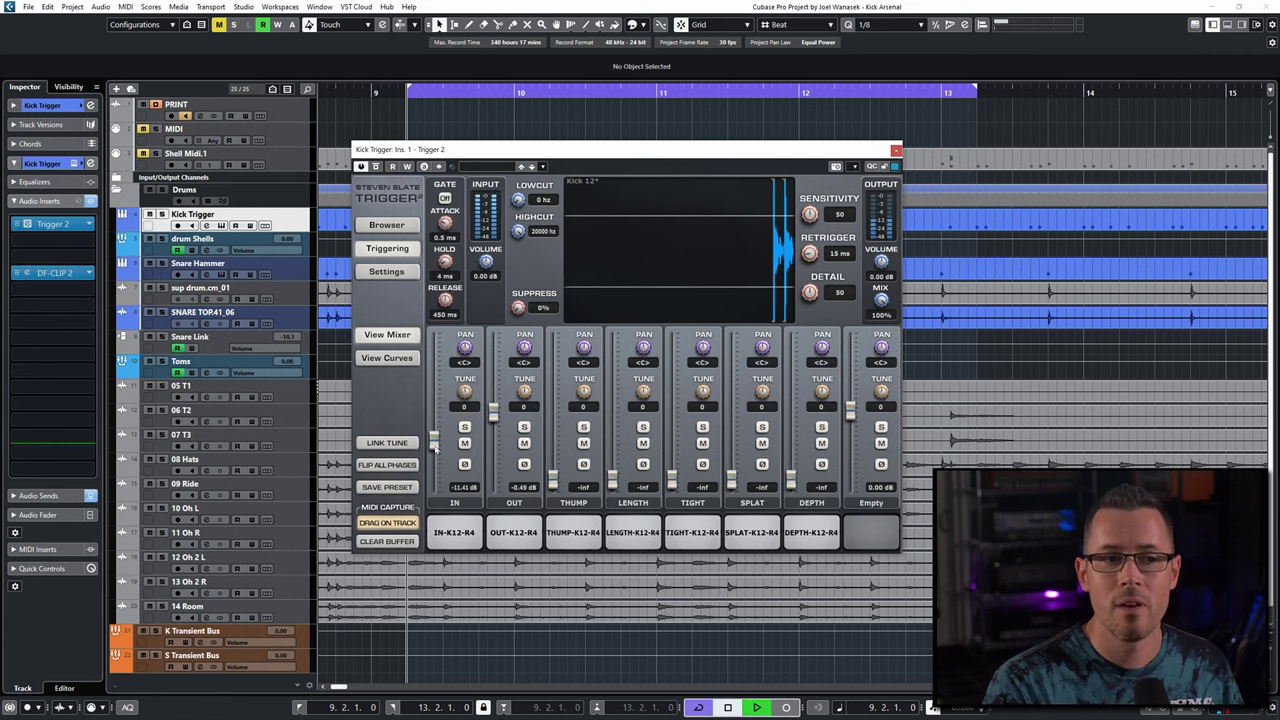
pyautogui.moveTo(435, 445)
pyautogui.mouseDown()
pyautogui.moveTo(434, 411)
pyautogui.moveTo(493, 434)
pyautogui.moveTo(497, 465)
pyautogui.moveTo(493, 419)
pyautogui.moveTo(432, 444)
pyautogui.mouseUp()
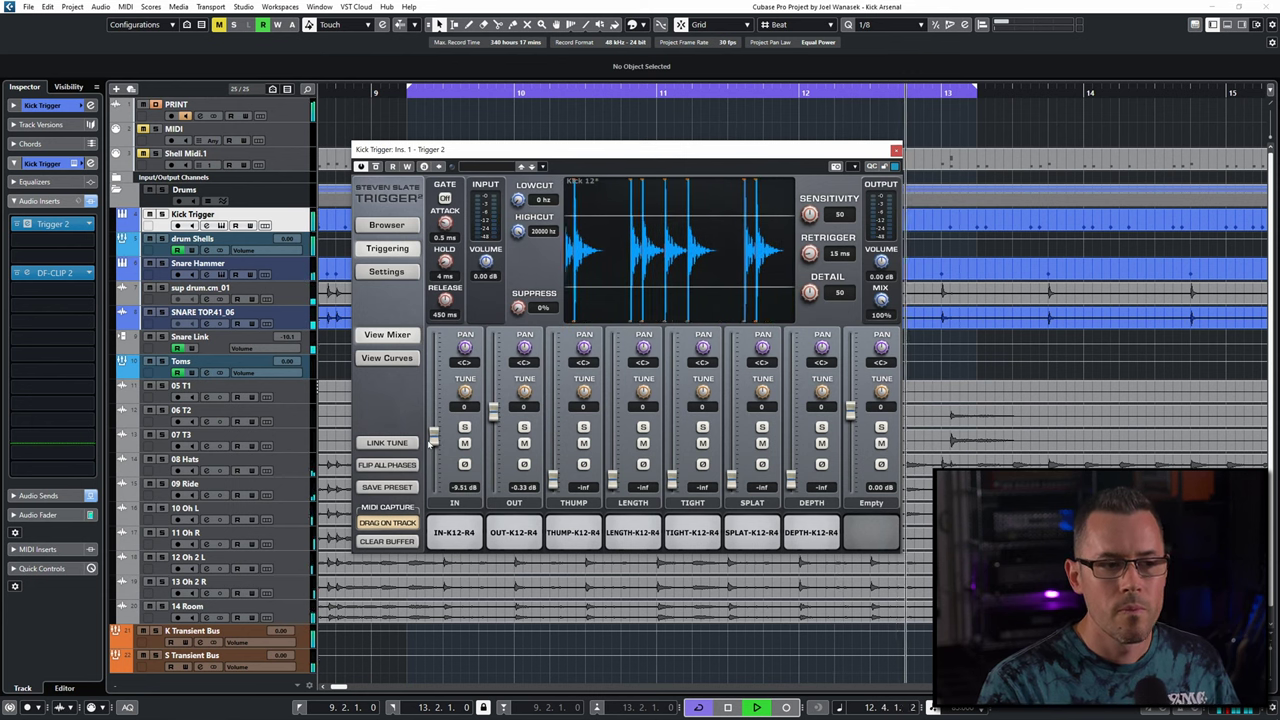
# - Bring THUMP into the blend at -7.08 dB, auditioning different levels
pyautogui.press('space')
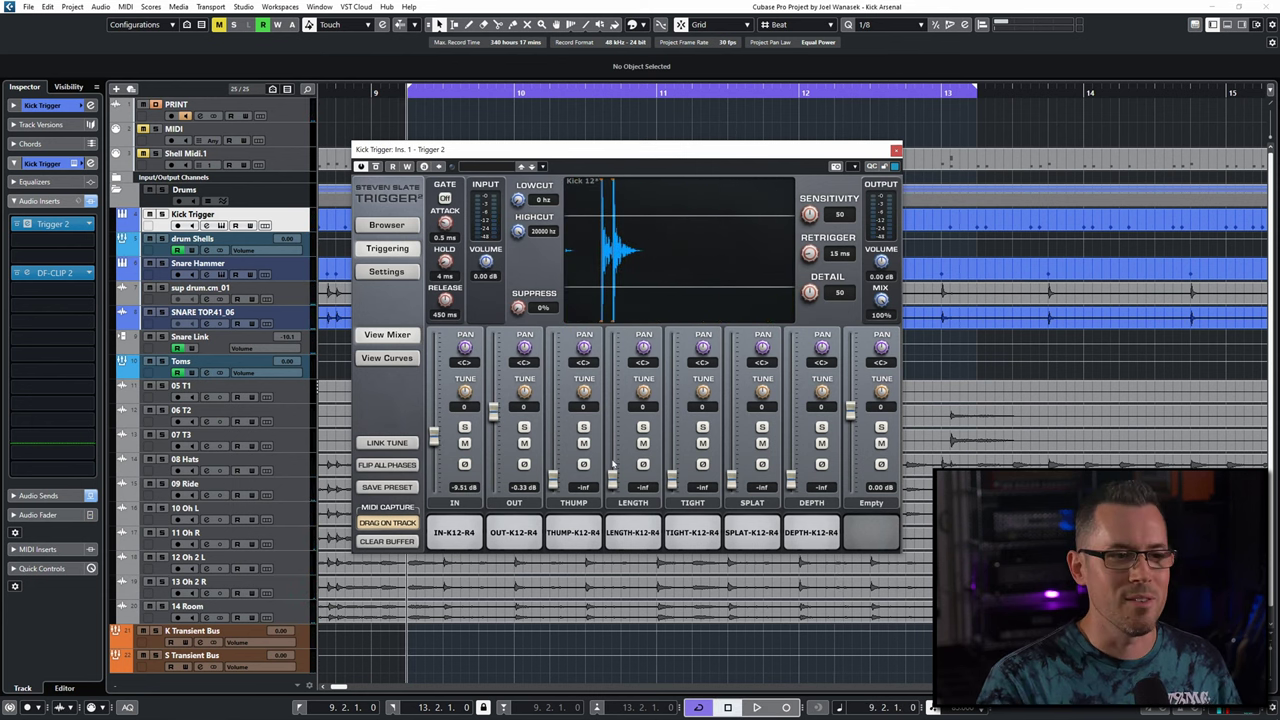
pyautogui.press('space')
pyautogui.moveTo(563, 441); pyautogui.dragTo(564, 488)
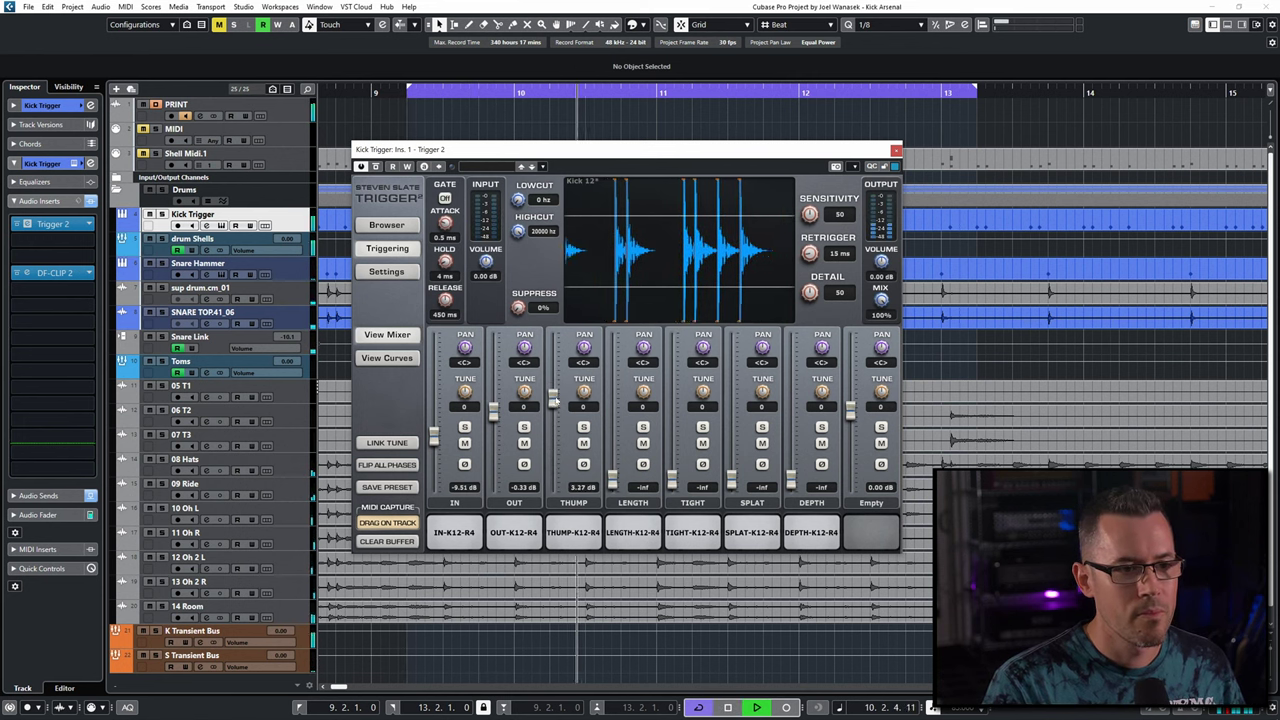
pyautogui.press('space')
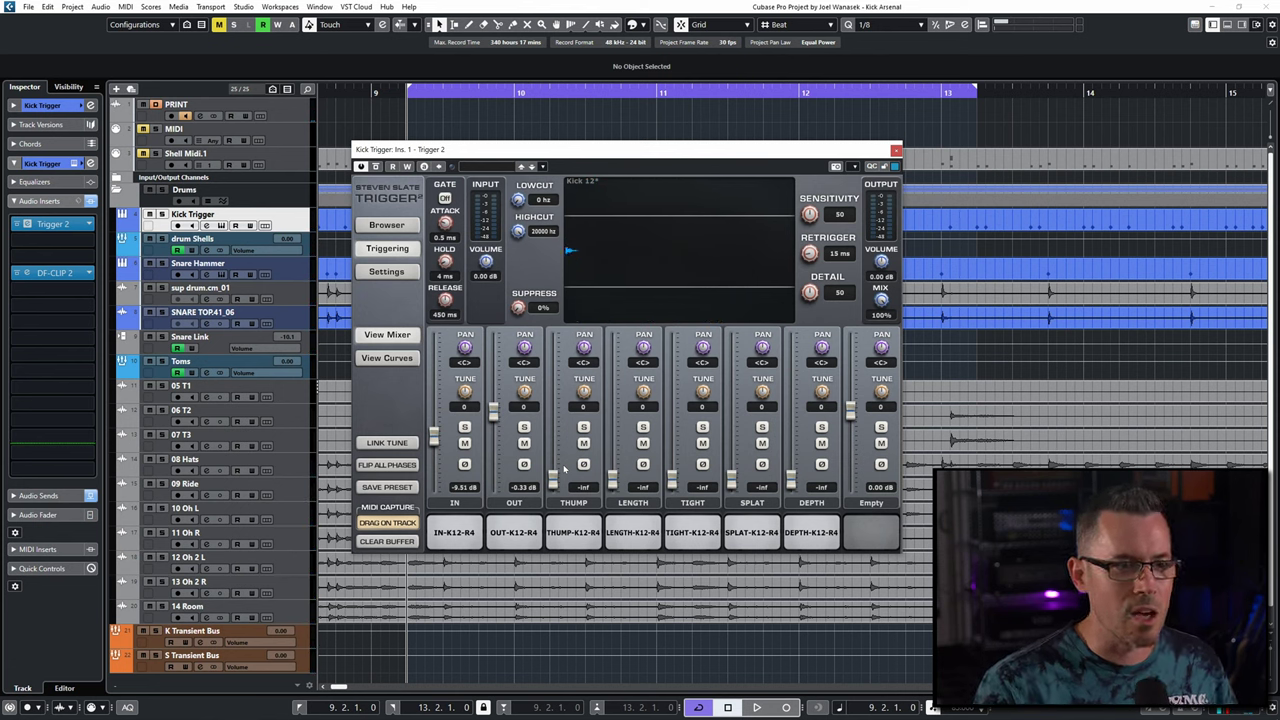
pyautogui.press('space')
pyautogui.moveTo(557, 470); pyautogui.dragTo(553, 430)
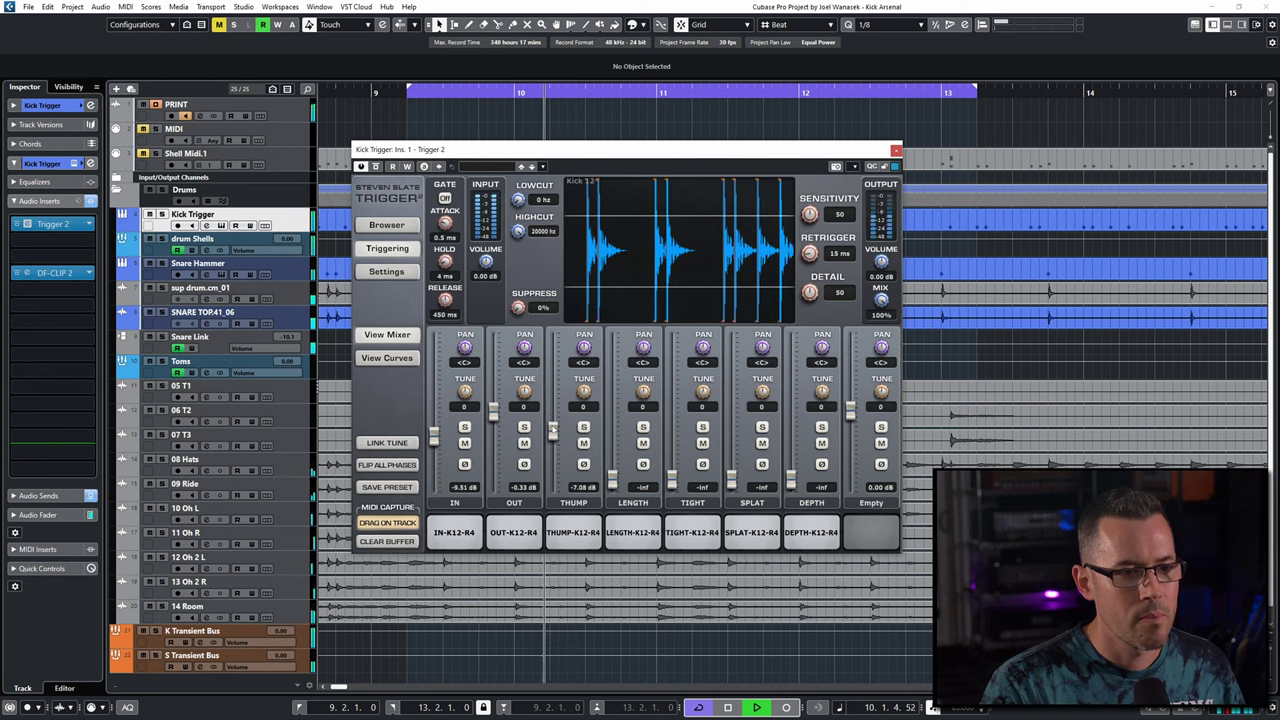
pyautogui.press('space')
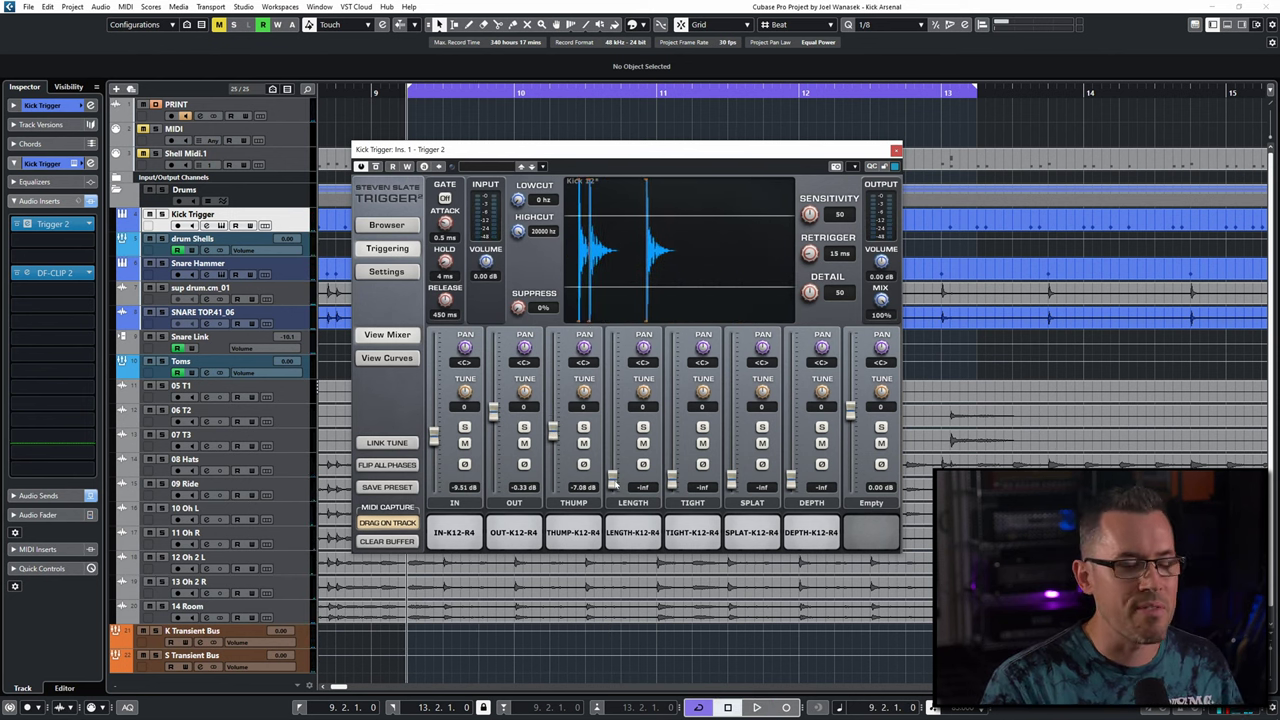
# - Raise LENGTH to 0 dB, silence IN, and lower OUT to -5.96 dB
pyautogui.press('space')
pyautogui.moveTo(613, 482); pyautogui.dragTo(612, 411)
pyautogui.press('space')
pyautogui.moveTo(433, 435); pyautogui.dragTo(434, 482)
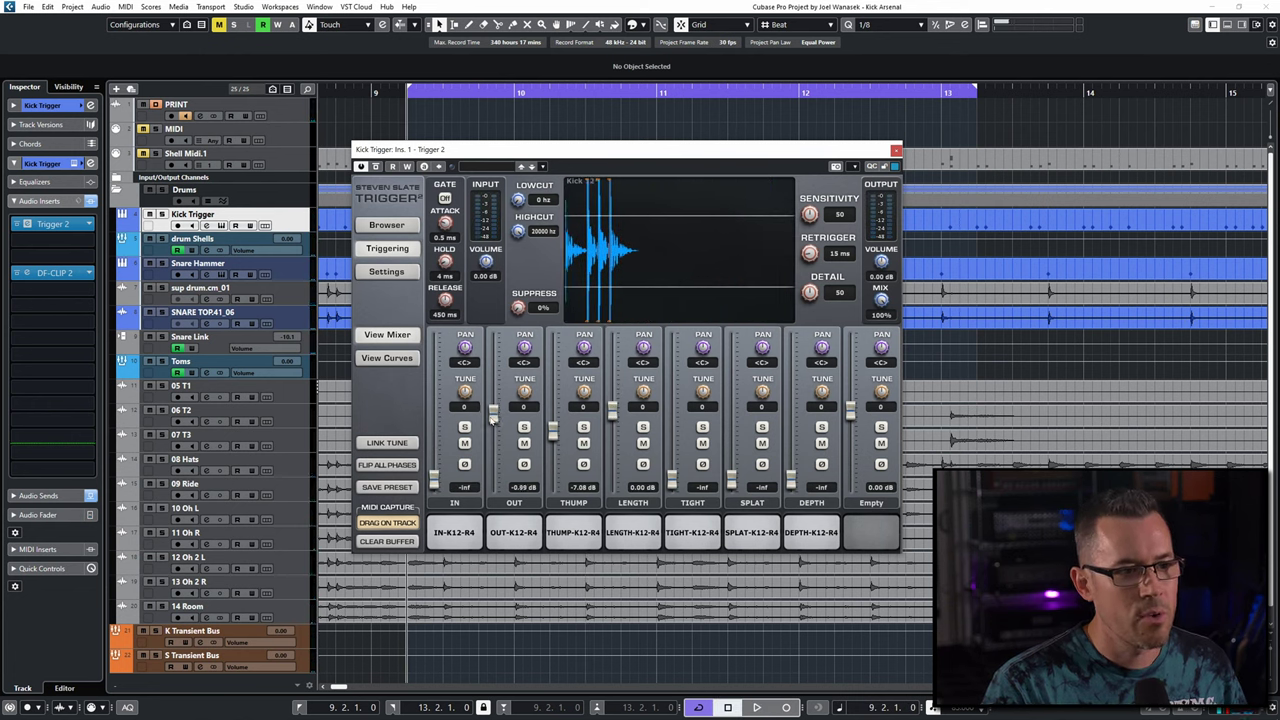
pyautogui.moveTo(492, 418); pyautogui.dragTo(493, 432)
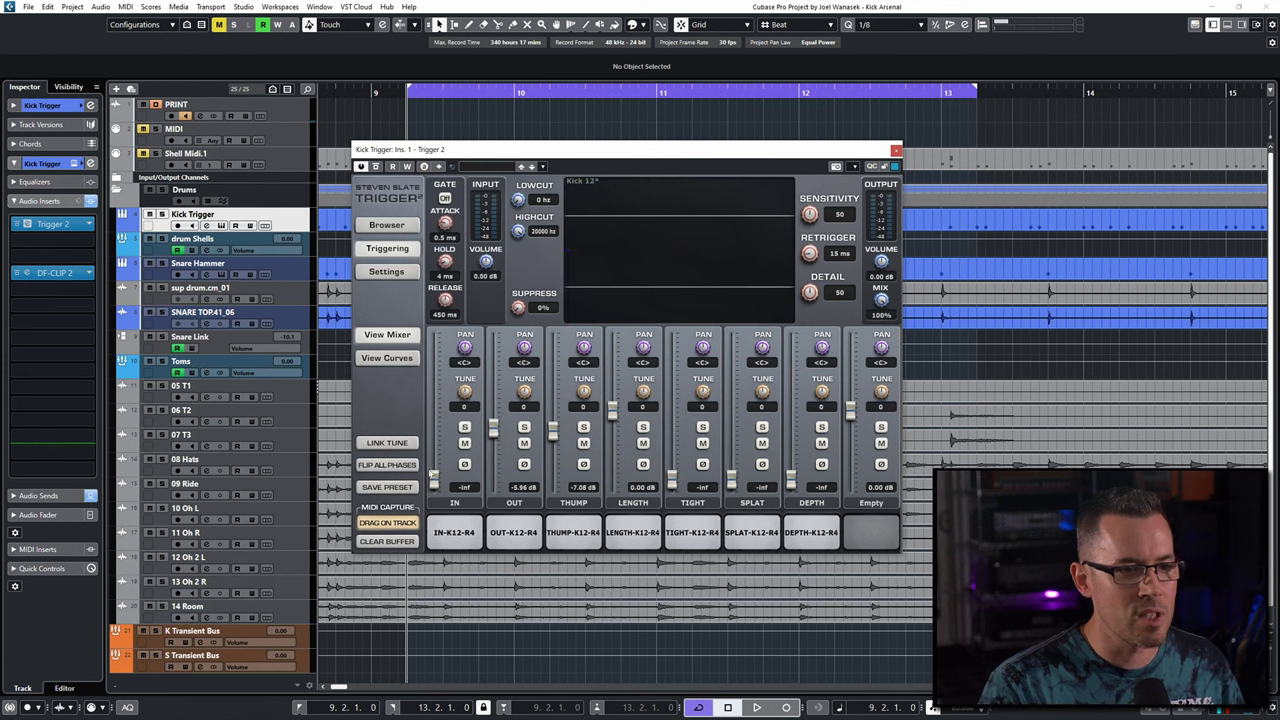
# - Set IN to -15.14 dB and OUT to 1.55 dB, silence LENGTH, and add TIGHT at 2.29 dB
pyautogui.press('space')
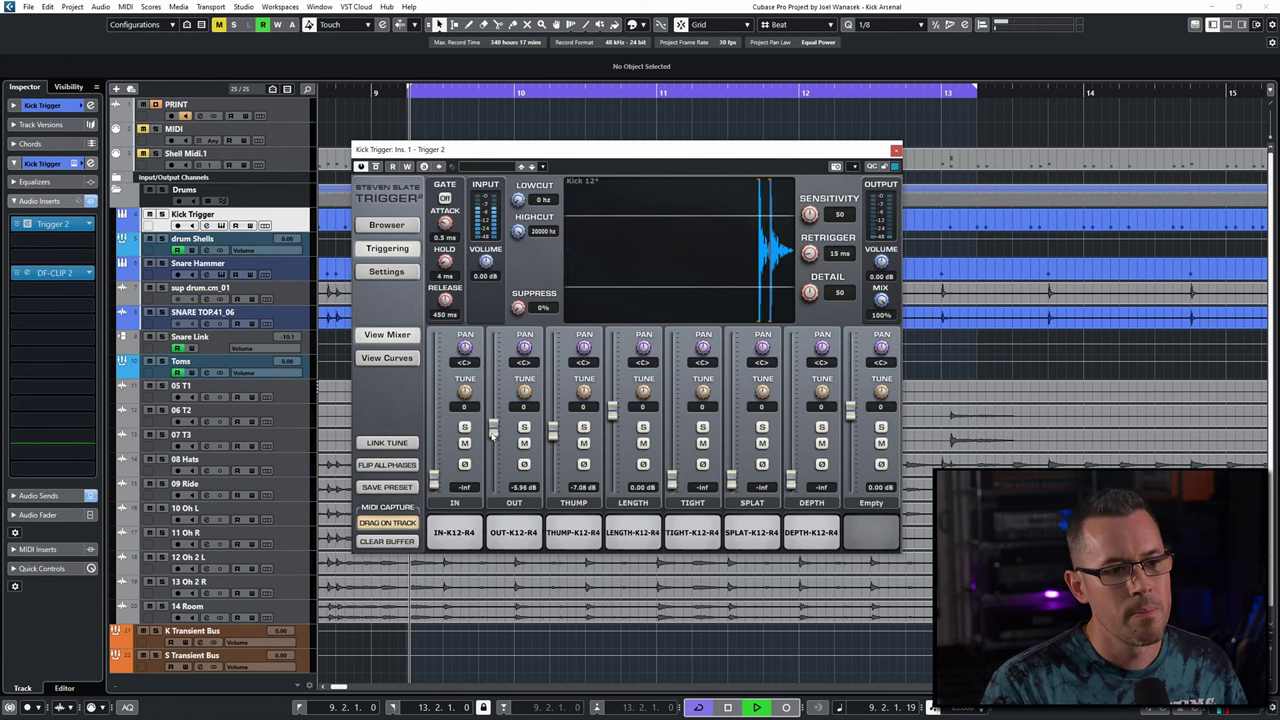
pyautogui.moveTo(493, 428); pyautogui.dragTo(493, 480)
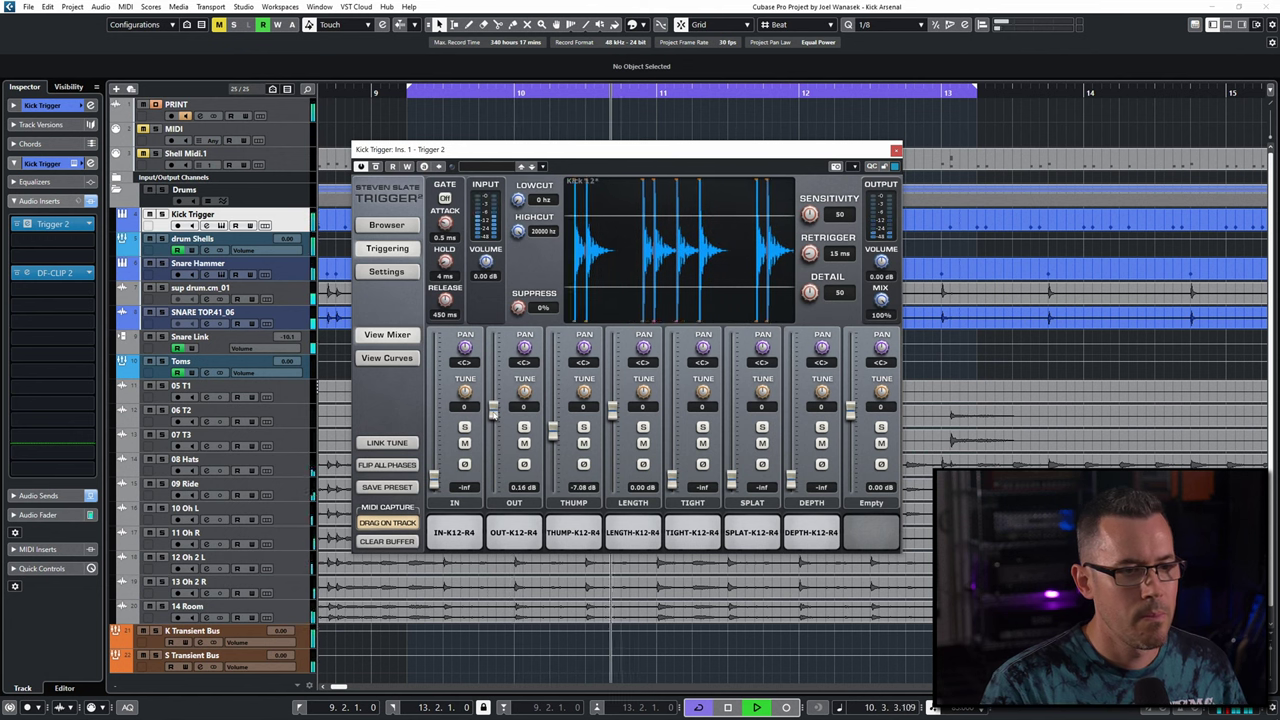
pyautogui.moveTo(435, 481); pyautogui.dragTo(433, 374)
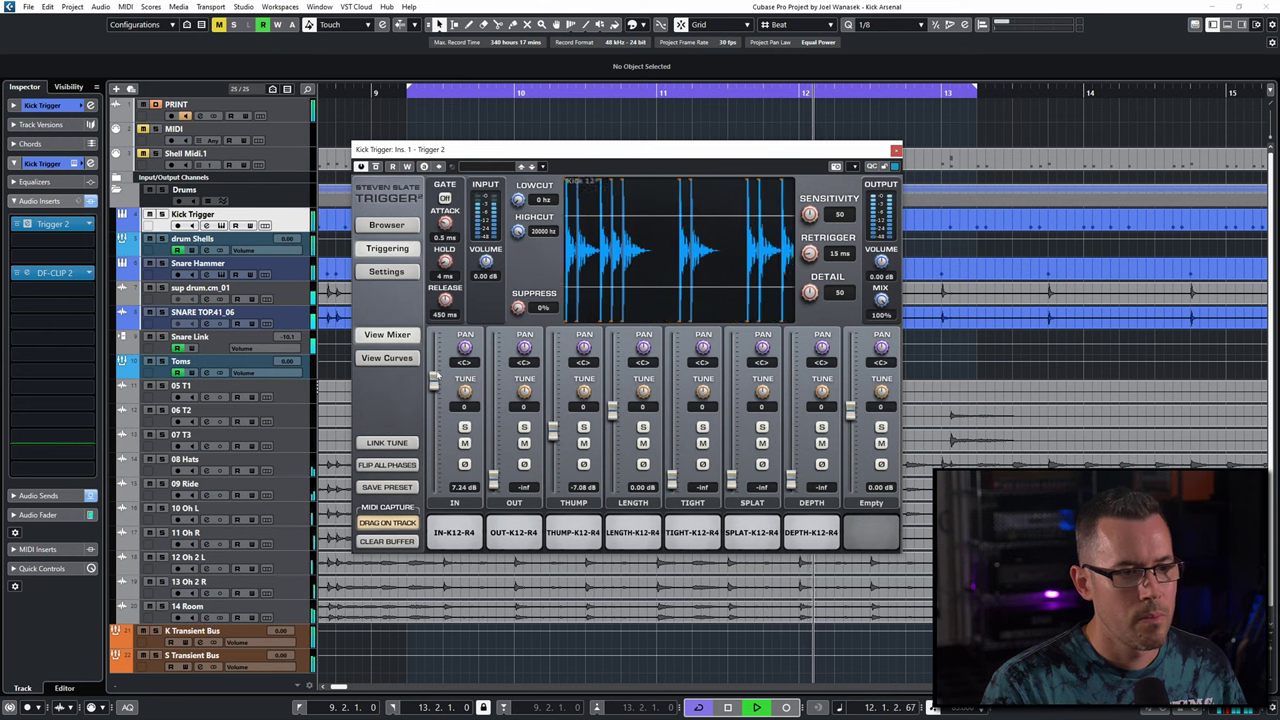
pyautogui.moveTo(433, 374); pyautogui.dragTo(434, 387)
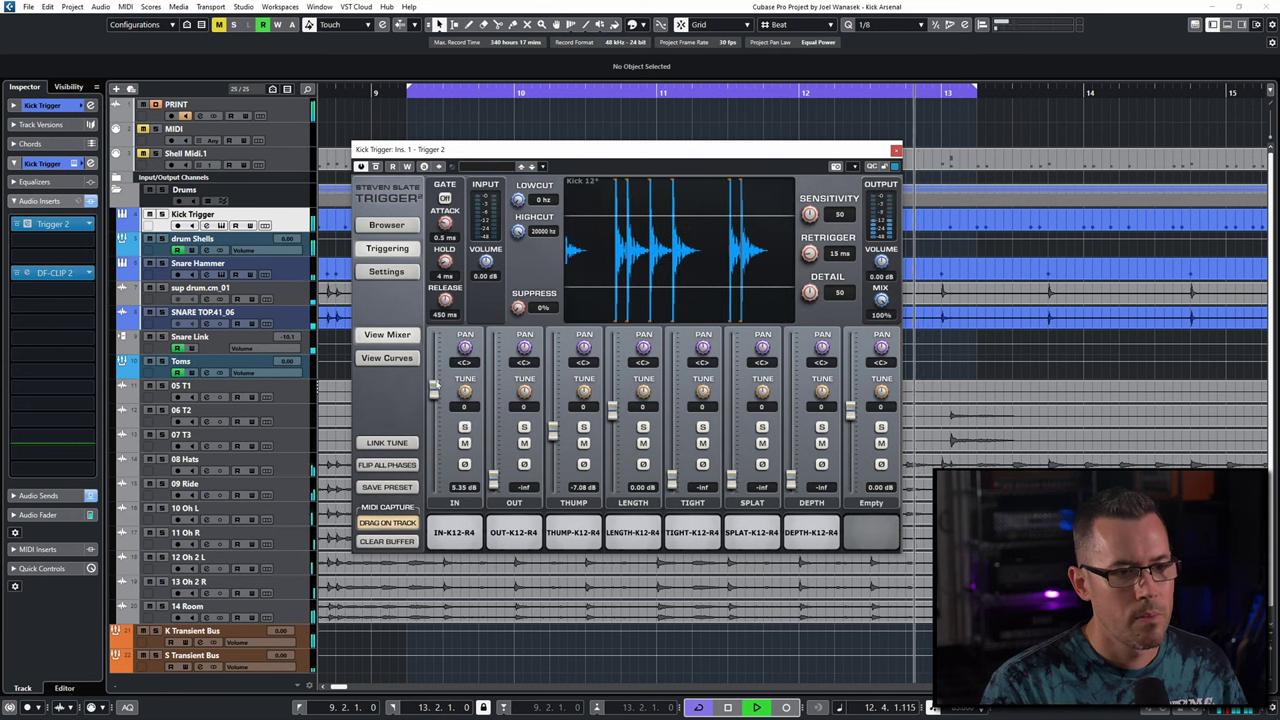
pyautogui.press('space')
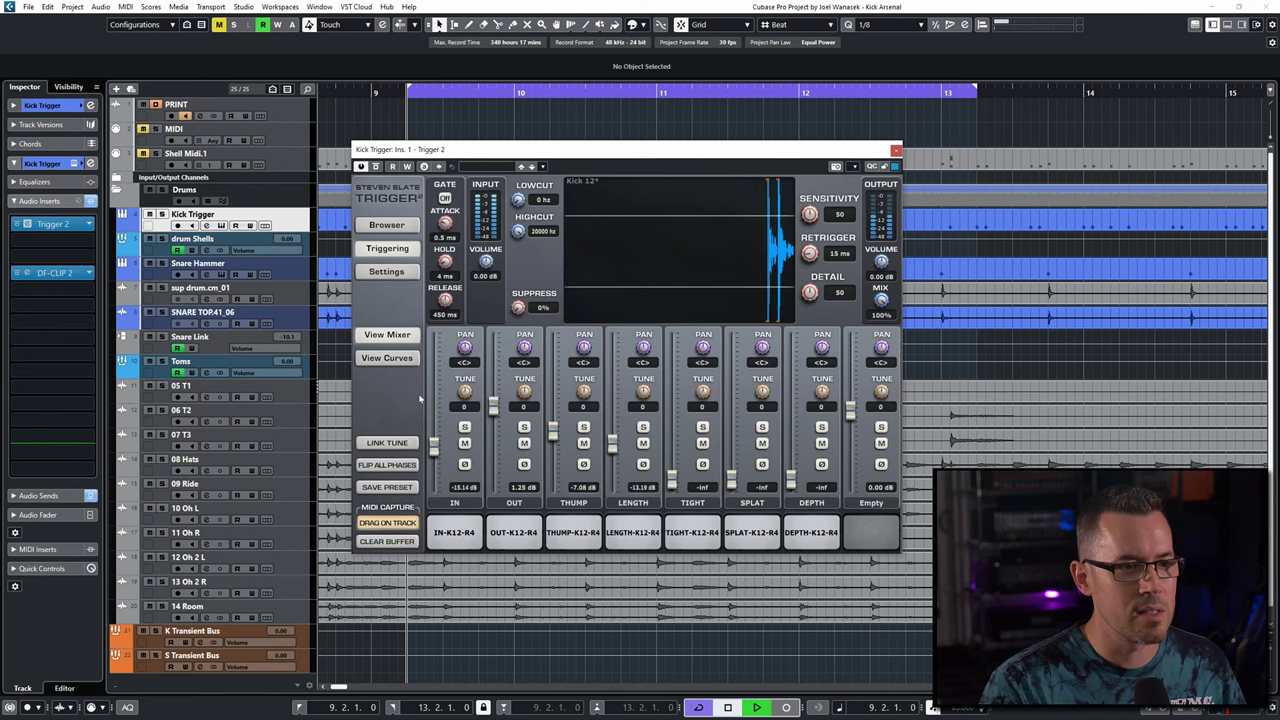
pyautogui.press('space')
pyautogui.moveTo(612, 444); pyautogui.dragTo(672, 405)
pyautogui.press('space')
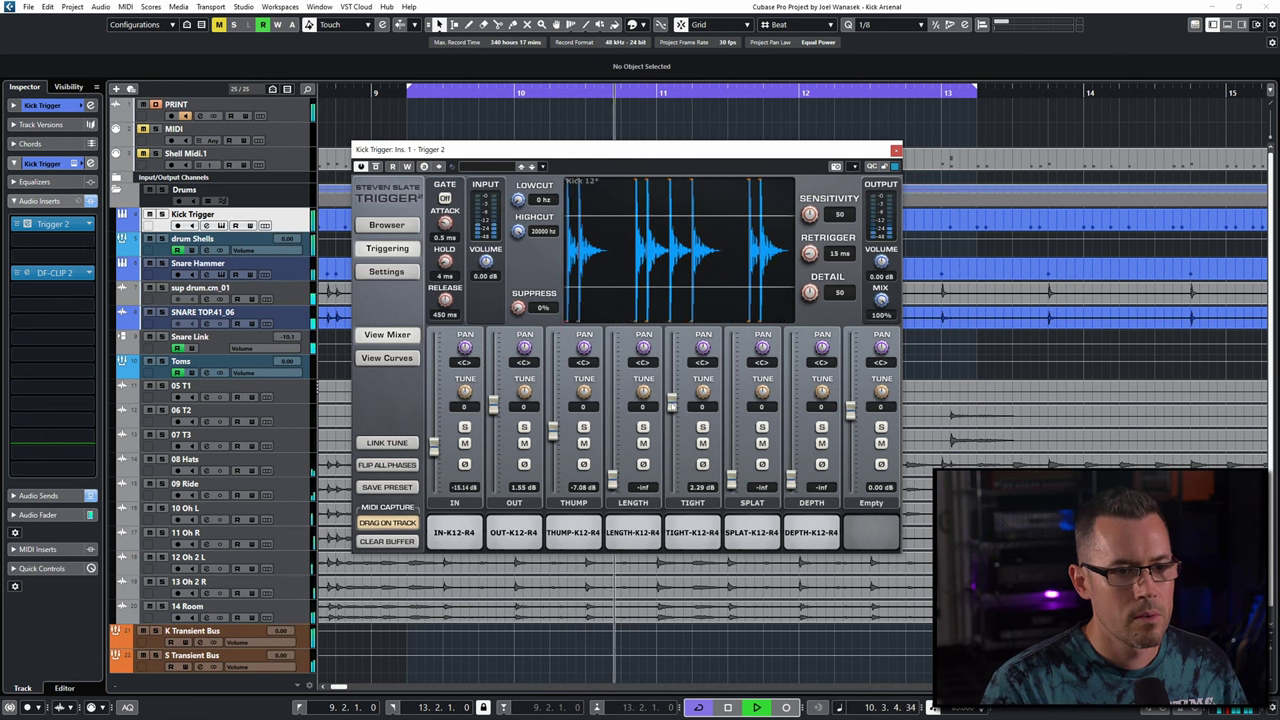
# - Audition TIGHT at about 0.8 dB, then silence it
pyautogui.press('space')
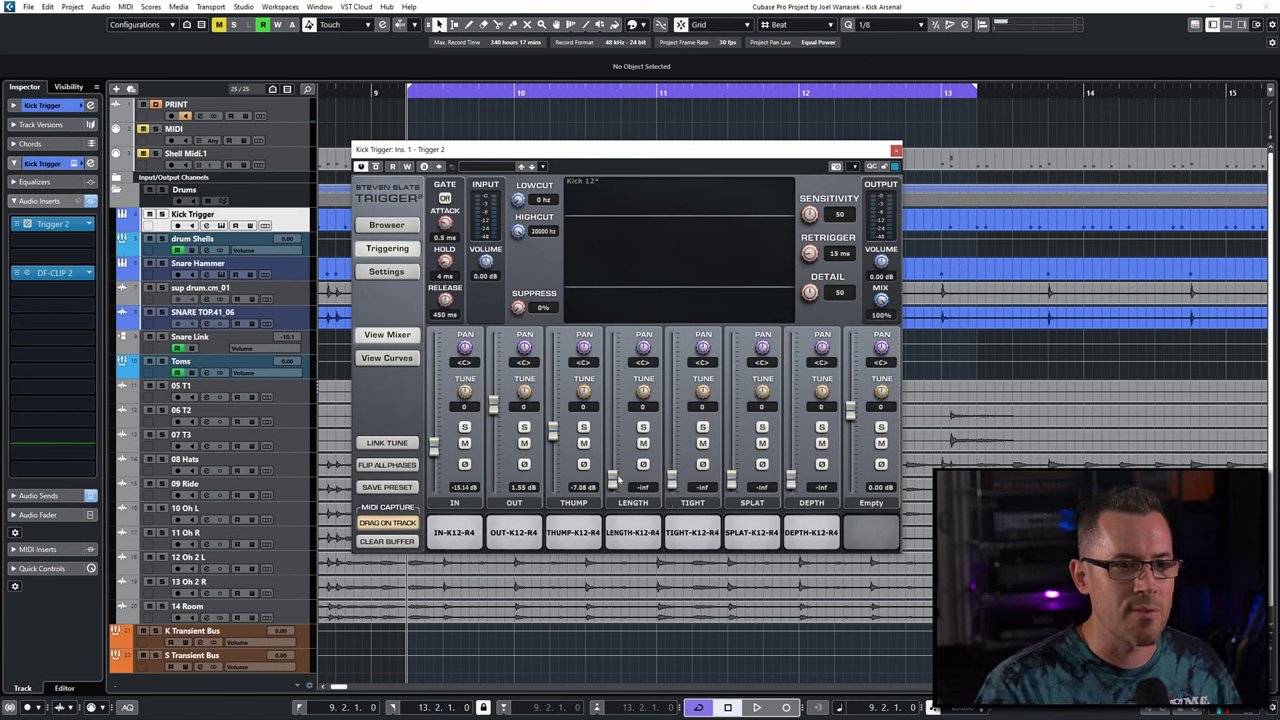
pyautogui.press('space')
pyautogui.moveTo(612, 480); pyautogui.dragTo(671, 406)
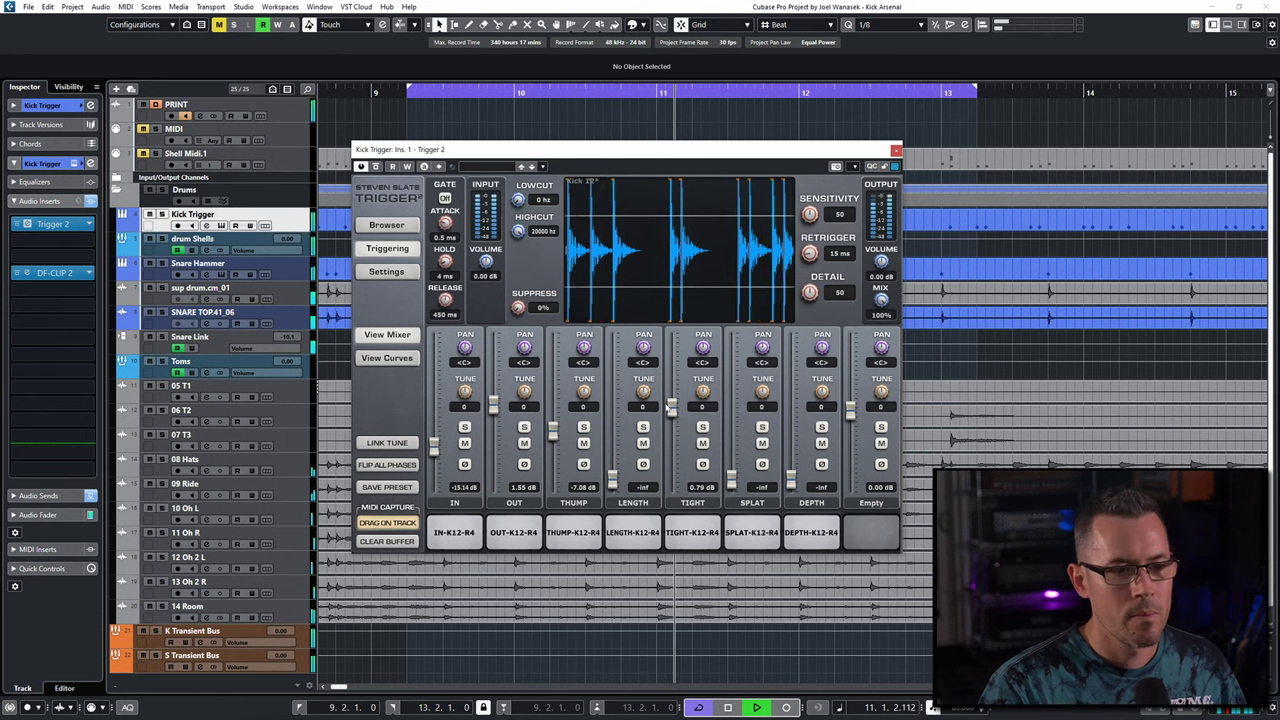
pyautogui.press('space')
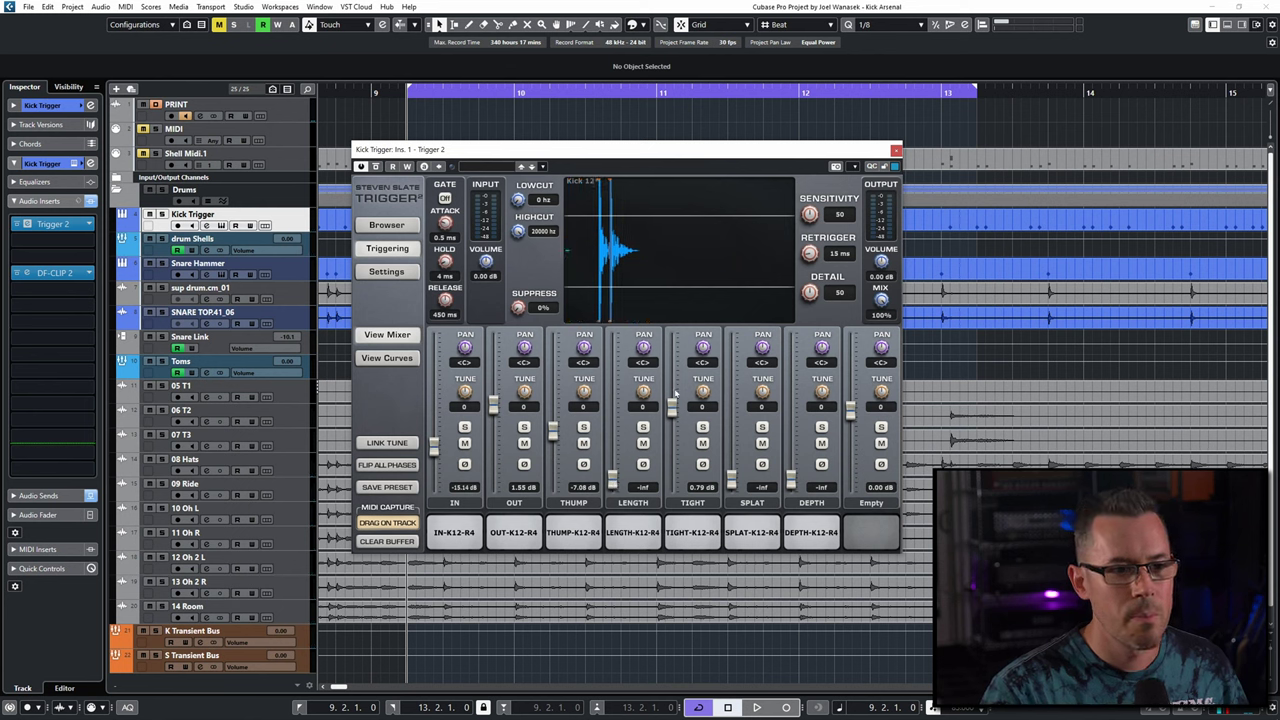
pyautogui.moveTo(674, 417); pyautogui.dragTo(677, 509)
# - Bring SPLAT in at -3.71 dB, raise IN to 7.35 and cut OUT to -22.18 dB
pyautogui.press('space')
pyautogui.moveTo(731, 478); pyautogui.dragTo(731, 418)
pyautogui.press('space')
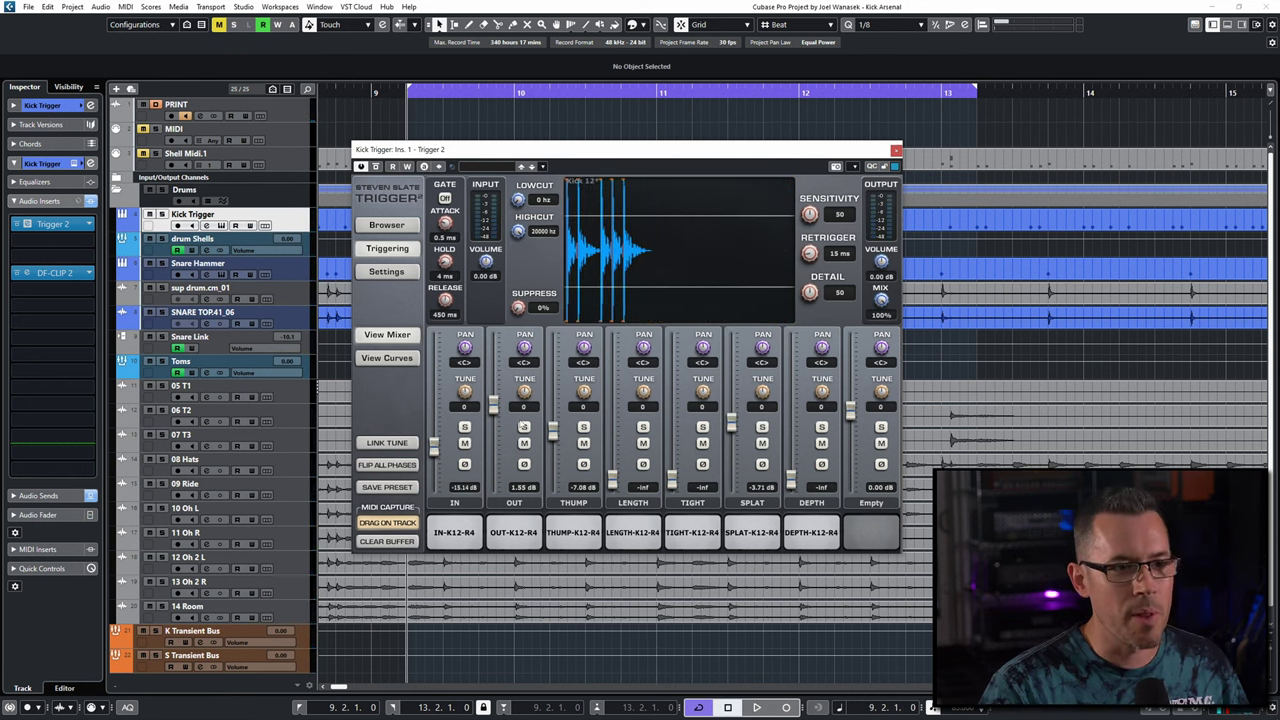
pyautogui.press('space')
pyautogui.moveTo(493, 404); pyautogui.dragTo(446, 377)
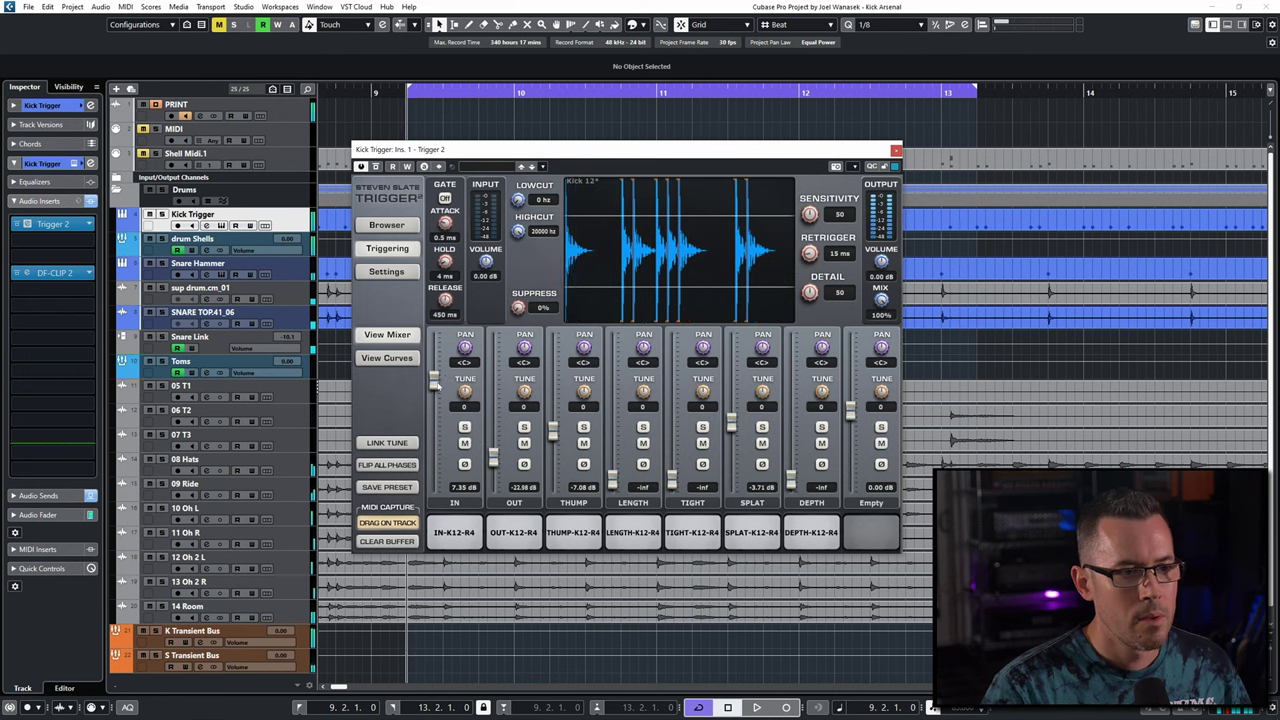
# - Set IN -12.58, OUT -0.33, LENGTH -10.85 and TIGHT 3.27 dB with SPLAT silenced, then audition
pyautogui.moveTo(433, 378); pyautogui.dragTo(493, 393)
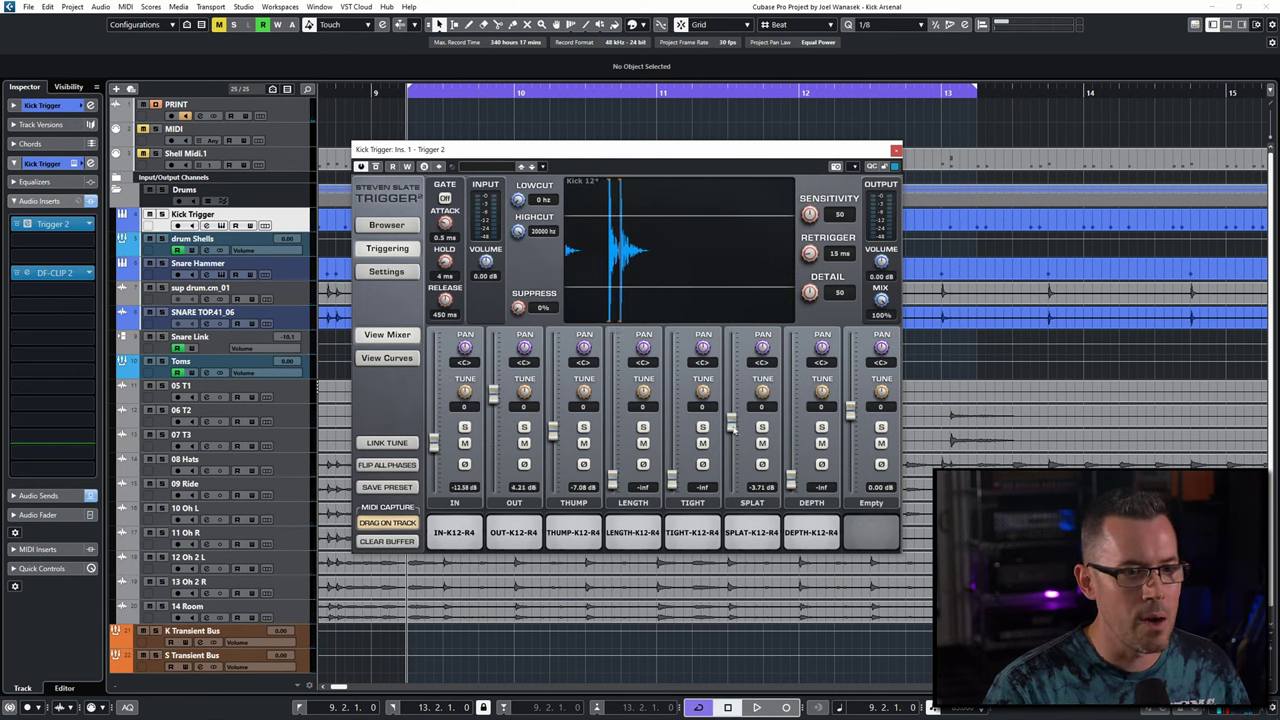
pyautogui.moveTo(730, 427); pyautogui.dragTo(731, 480)
pyautogui.moveTo(612, 480); pyautogui.dragTo(612, 440)
pyautogui.moveTo(673, 482); pyautogui.dragTo(675, 402)
pyautogui.press('space')
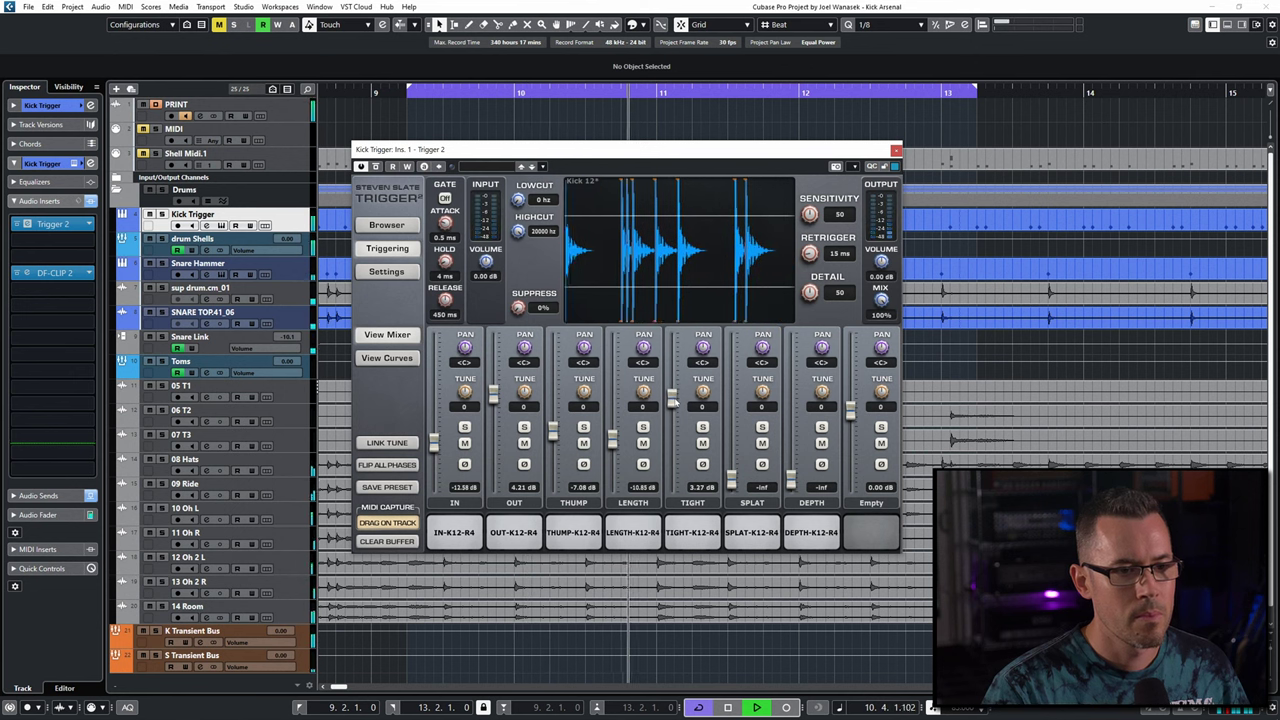
pyautogui.press('space')
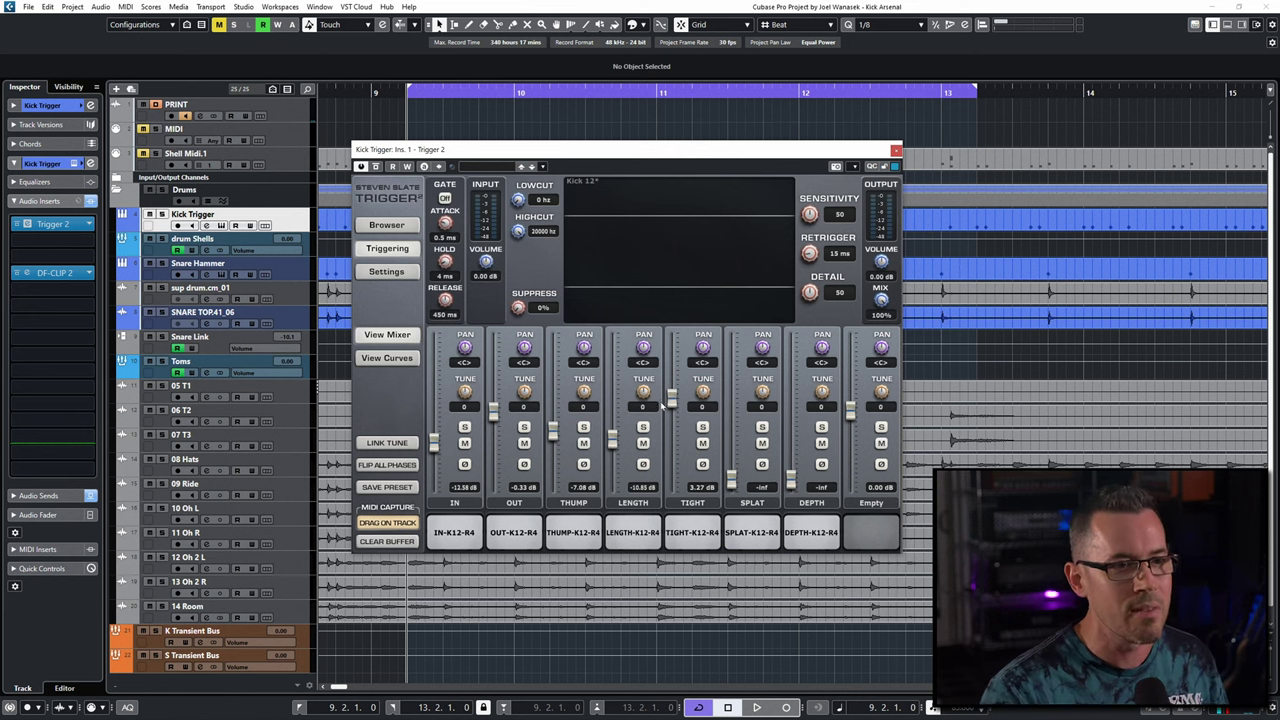
# - Silence TIGHT, raise OUT to about 1.85 dB, and bring DEPTH near 0.5 dB while auditioning
pyautogui.moveTo(671, 400); pyautogui.dragTo(680, 492)
pyautogui.moveTo(493, 410); pyautogui.dragTo(493, 404)
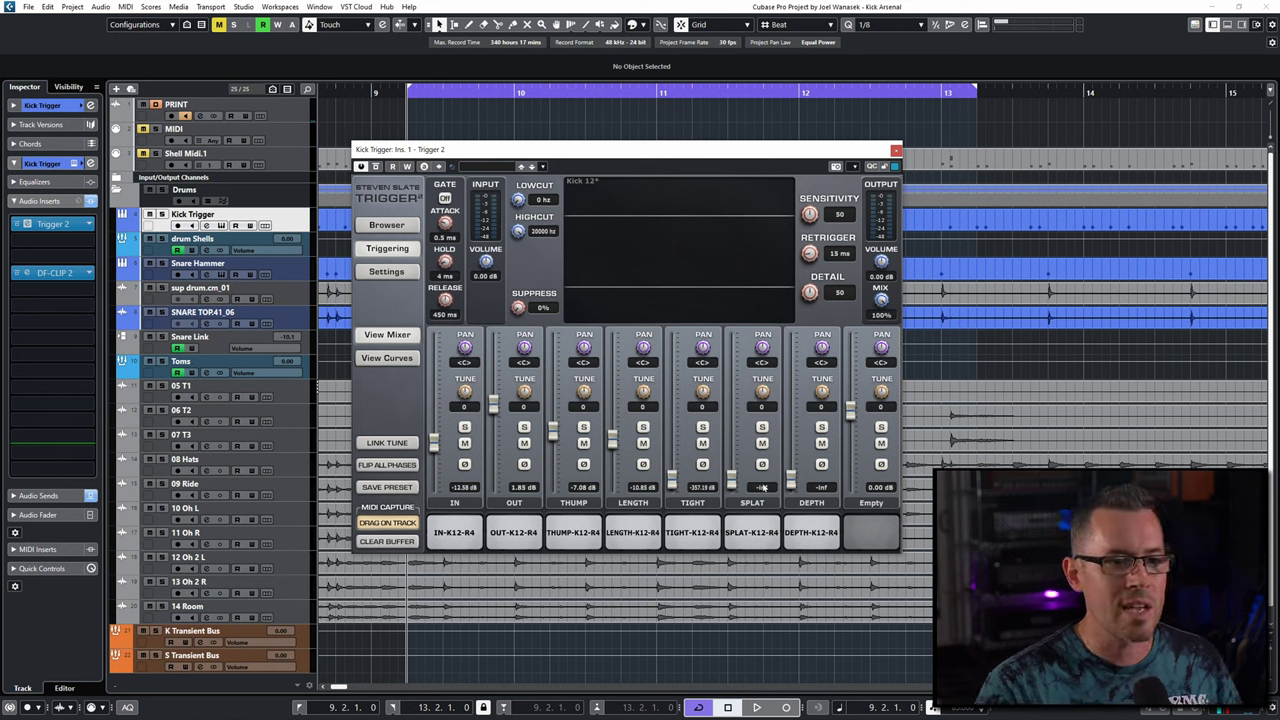
pyautogui.press('space')
pyautogui.moveTo(790, 487); pyautogui.dragTo(793, 418)
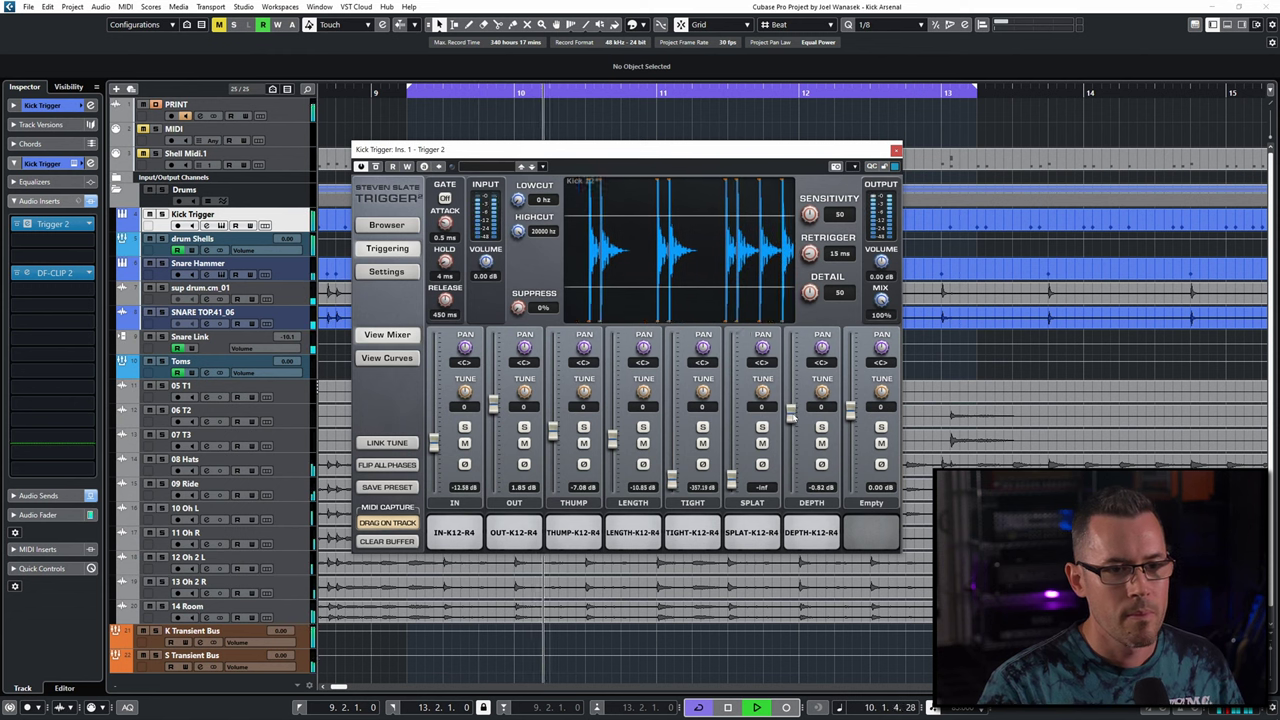
pyautogui.press('space')
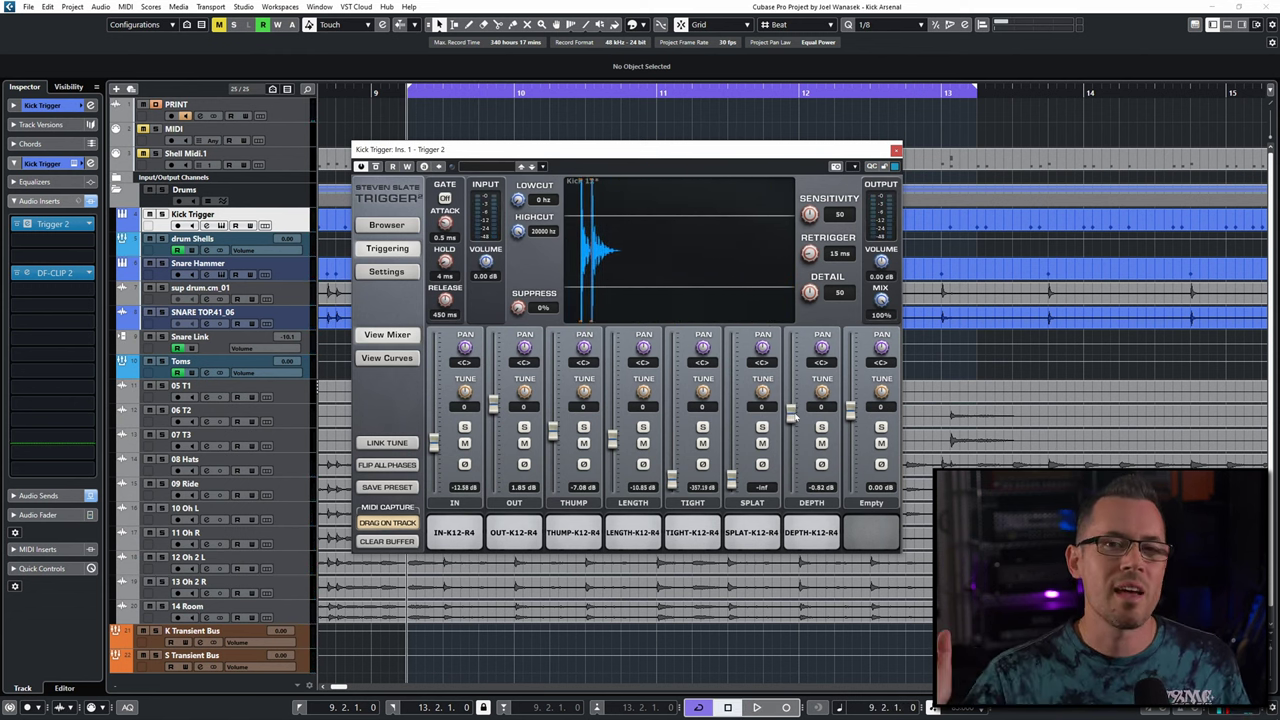
pyautogui.press('space')
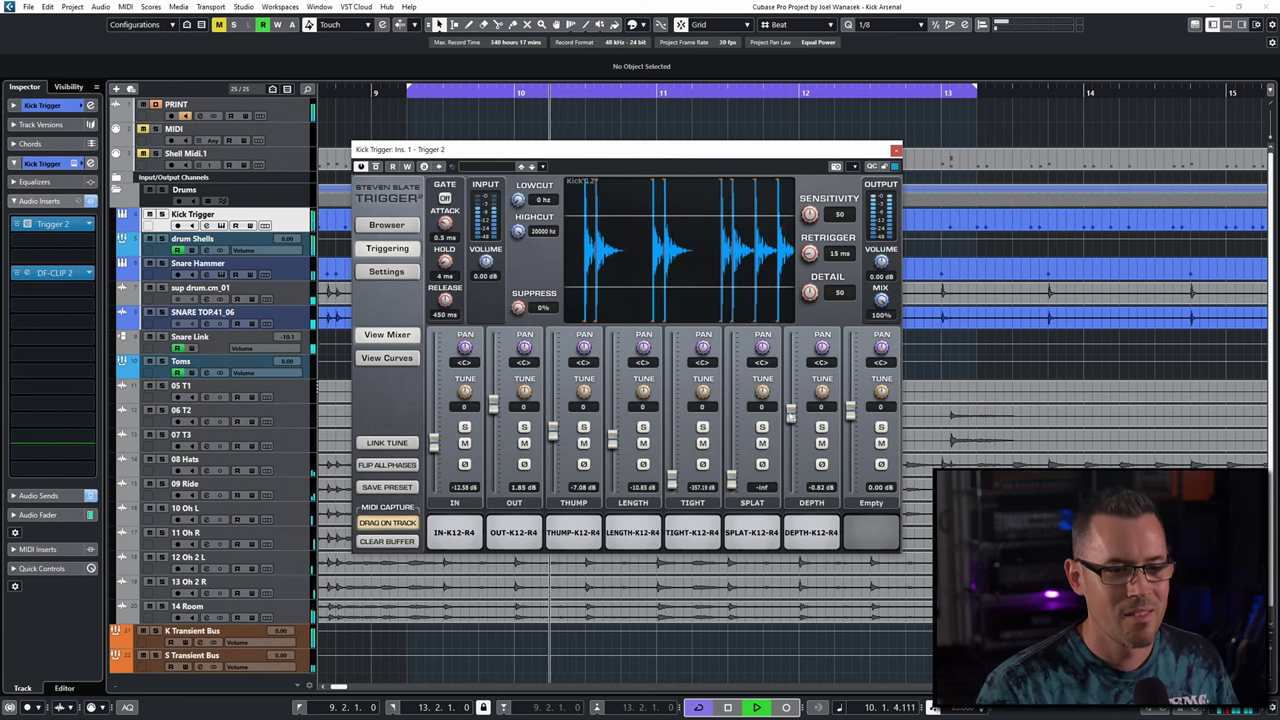
pyautogui.press('space')
# - Pull IN to -35.58 dB, lower LENGTH and SPLAT, with OUT 2.83 and DEPTH -0.82 dB
pyautogui.moveTo(791, 410); pyautogui.dragTo(730, 420)
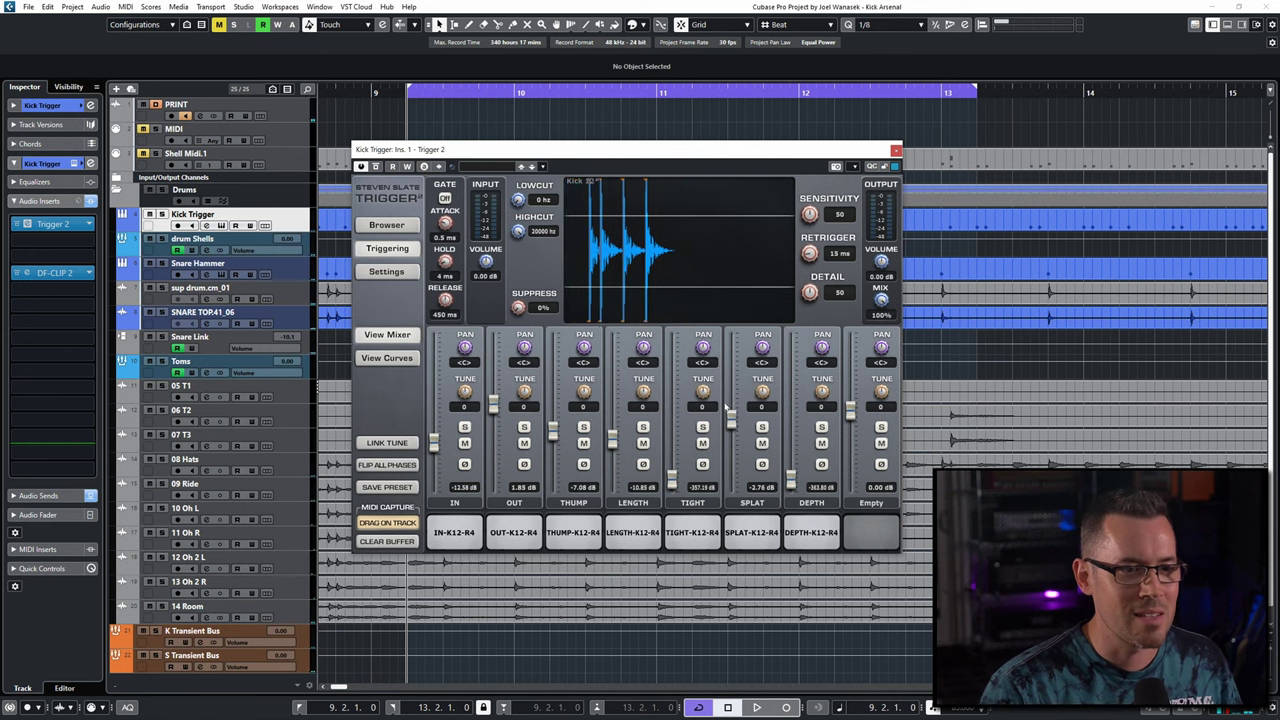
pyautogui.press('space')
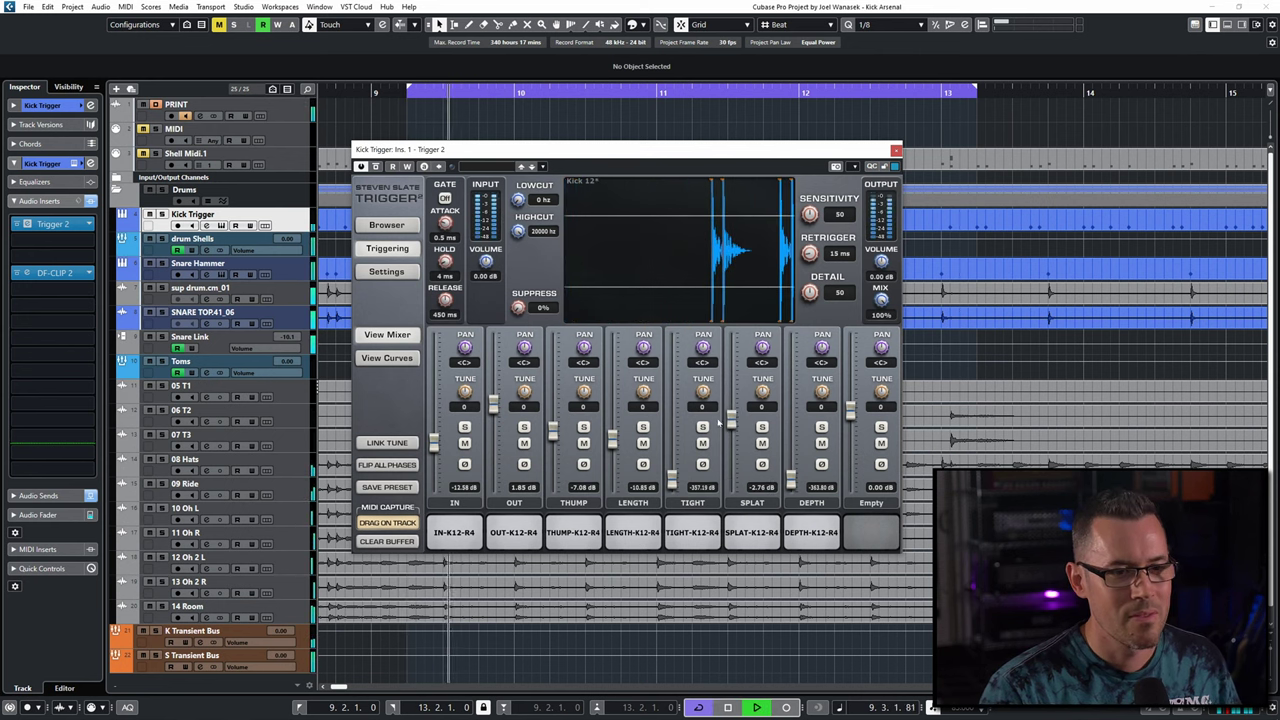
pyautogui.moveTo(731, 420); pyautogui.dragTo(731, 411)
pyautogui.moveTo(493, 403); pyautogui.dragTo(433, 391)
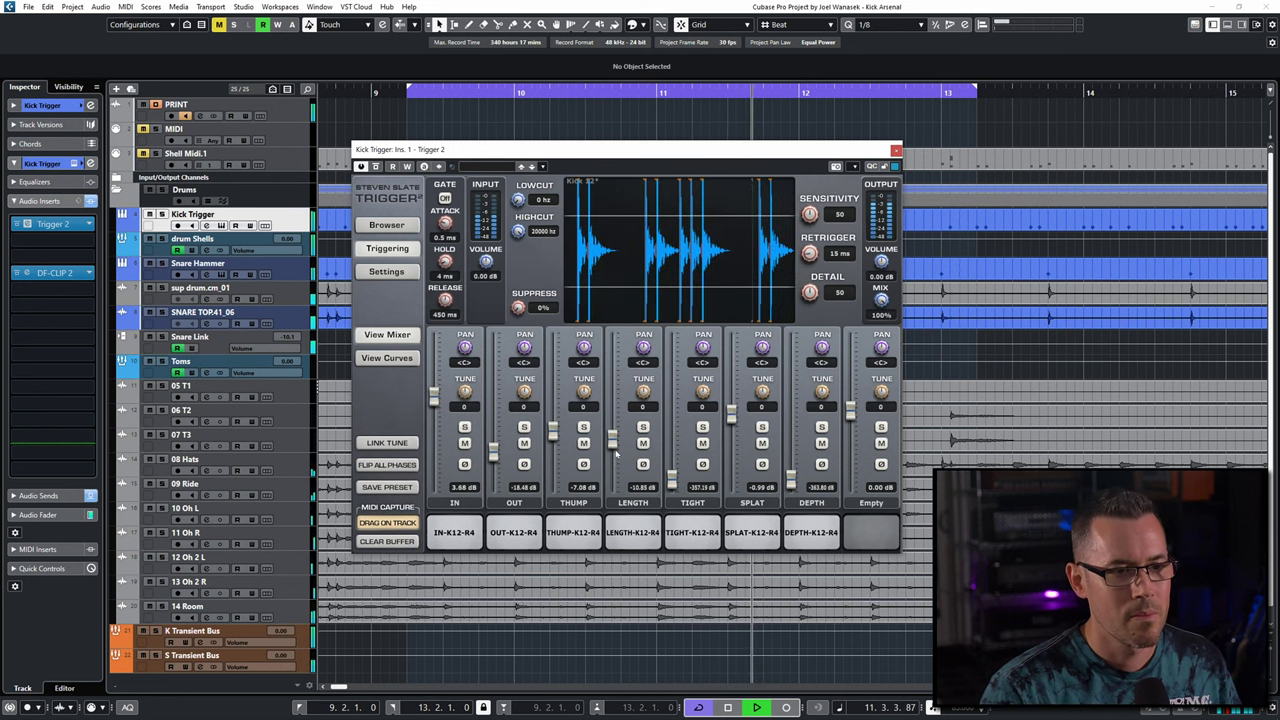
pyautogui.press('space')
pyautogui.moveTo(433, 395); pyautogui.dragTo(492, 398)
pyautogui.moveTo(731, 413); pyautogui.dragTo(790, 413)
pyautogui.press('space')
pyautogui.moveTo(612, 442); pyautogui.dragTo(672, 410)
pyautogui.press('space')
pyautogui.press('space')
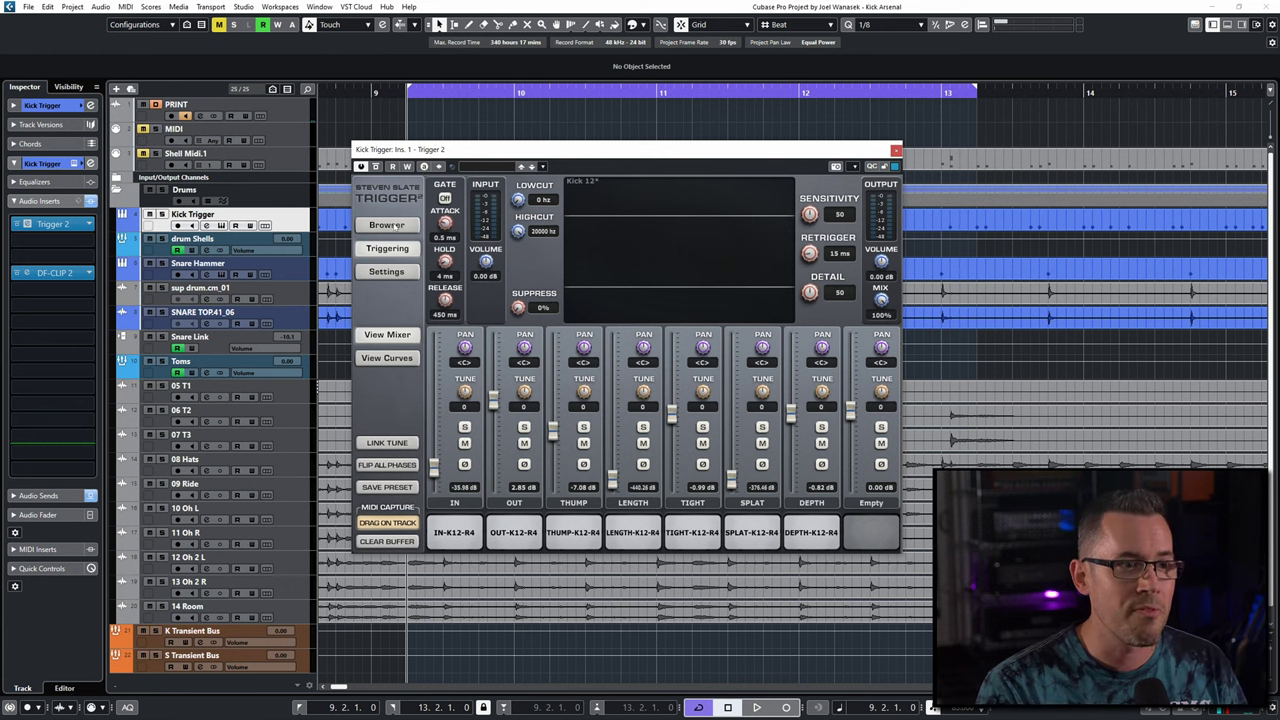
# - Load the Kick 3 preset from Trigger's browser and start playback
pyautogui.click(387, 224)
pyautogui.click(511, 424)
pyautogui.press('space')
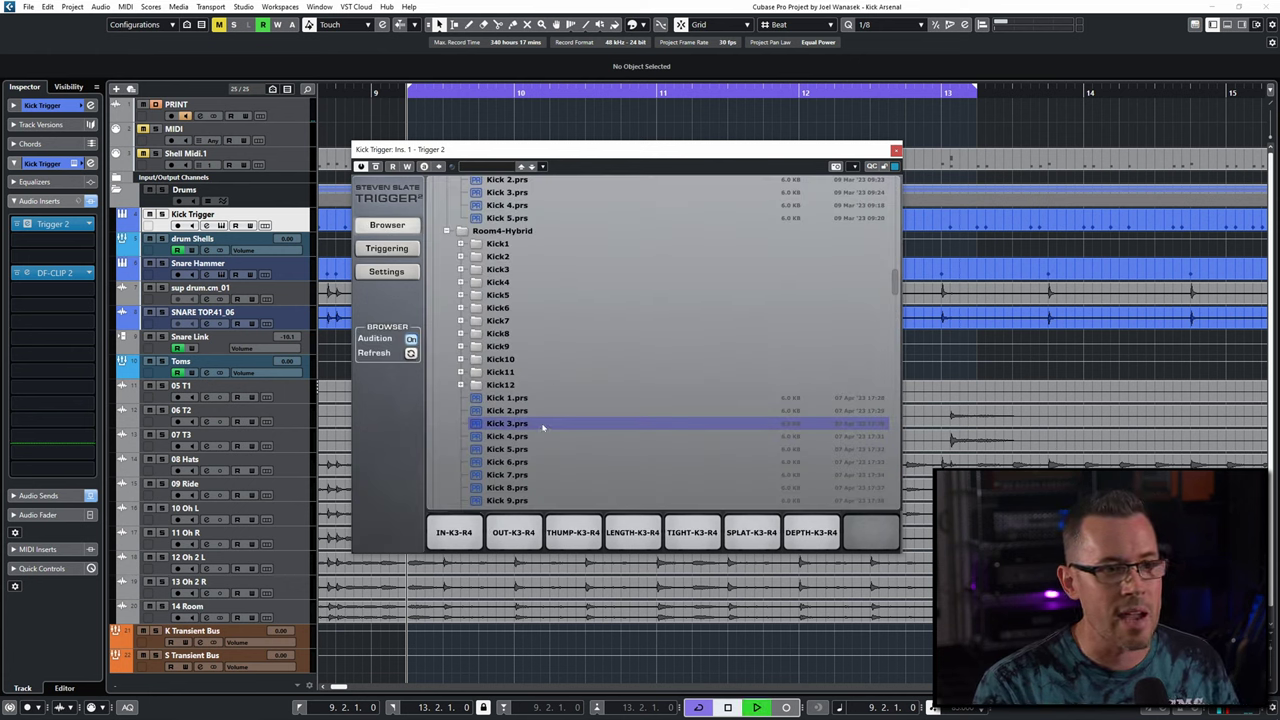
pyautogui.doubleClick(495, 422)
# - Audition Kick 4 from Room3-Vibe, then load Kick 2 with its K2-R1 samples
pyautogui.doubleClick(495, 417)
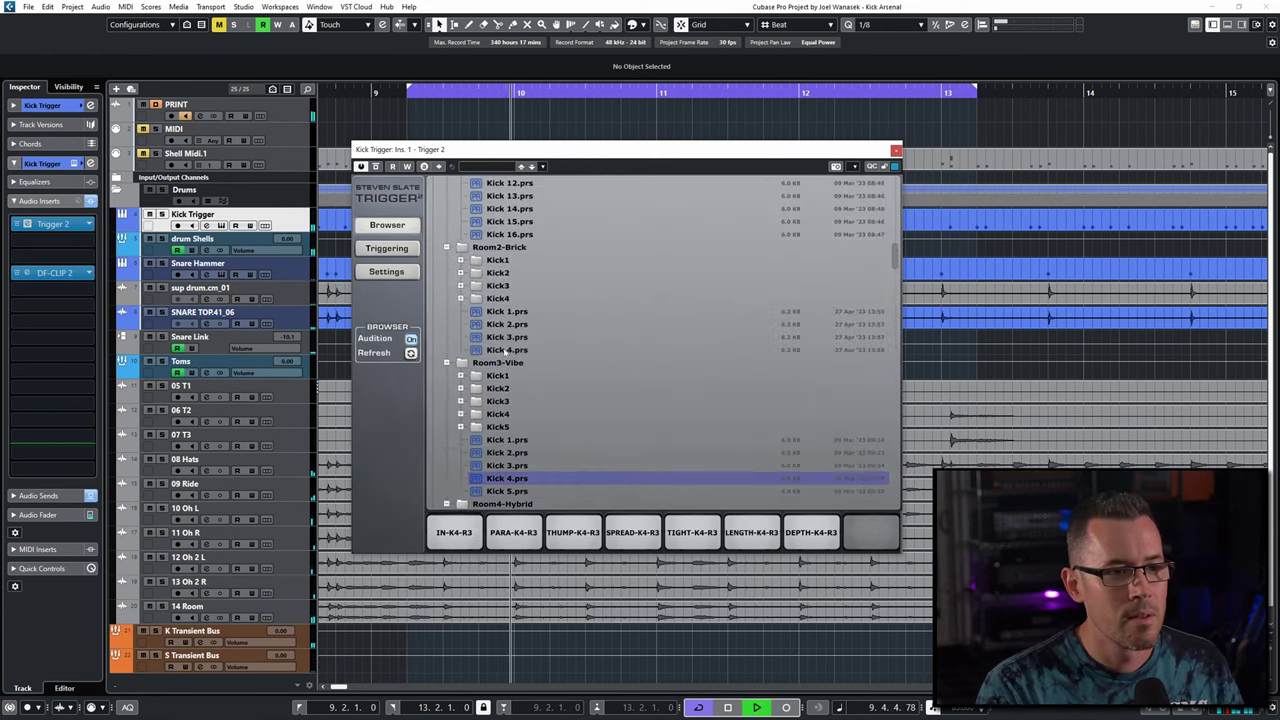
pyautogui.scroll(5, 512, 268)
pyautogui.doubleClick(510, 267)
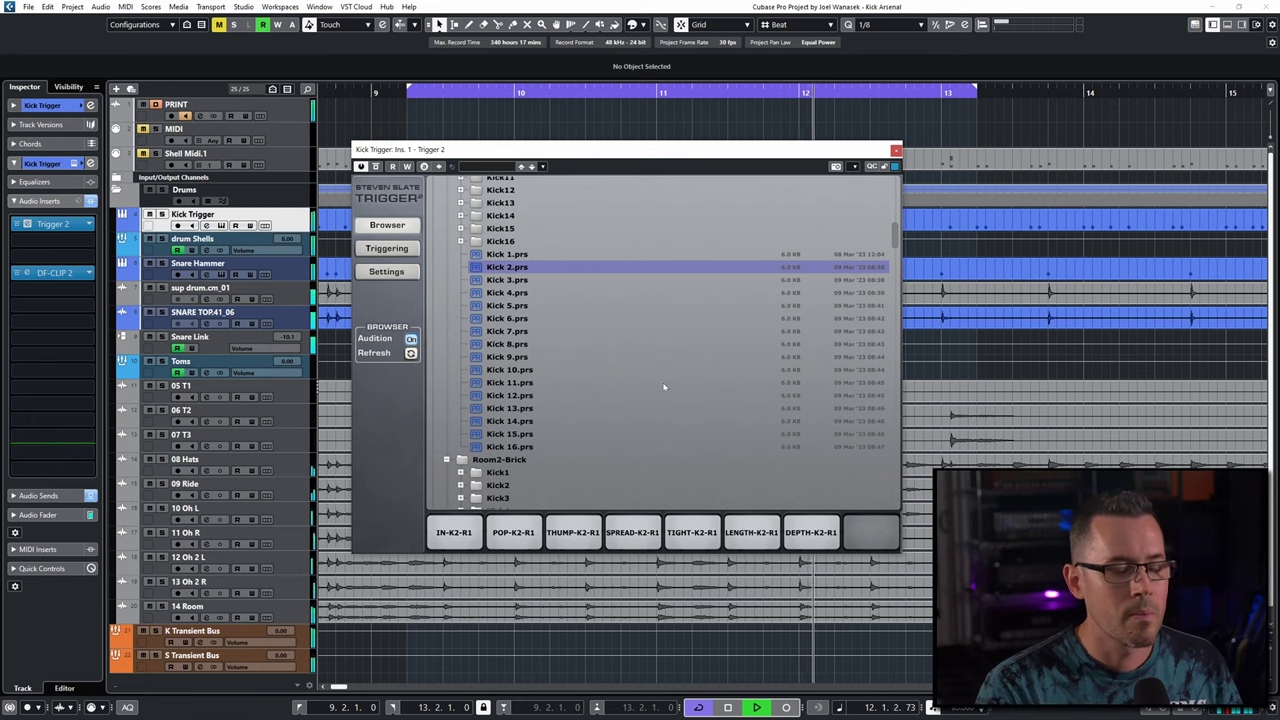
pyautogui.press('space')
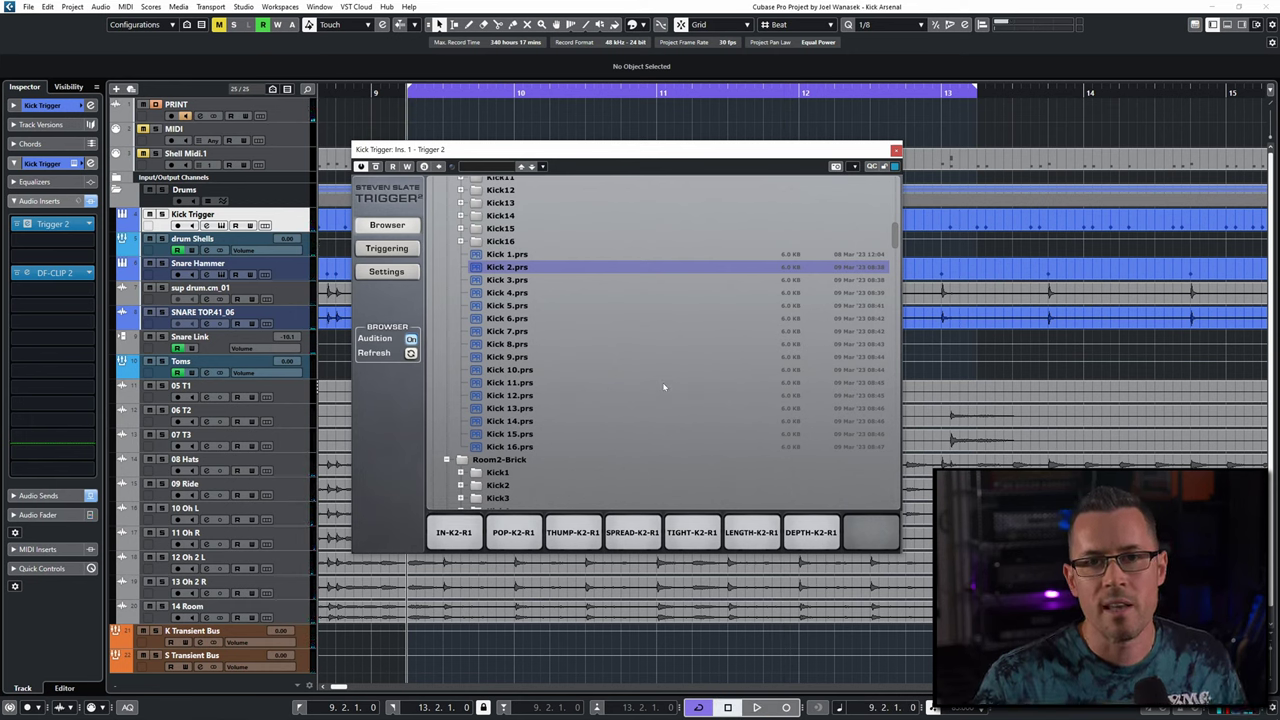